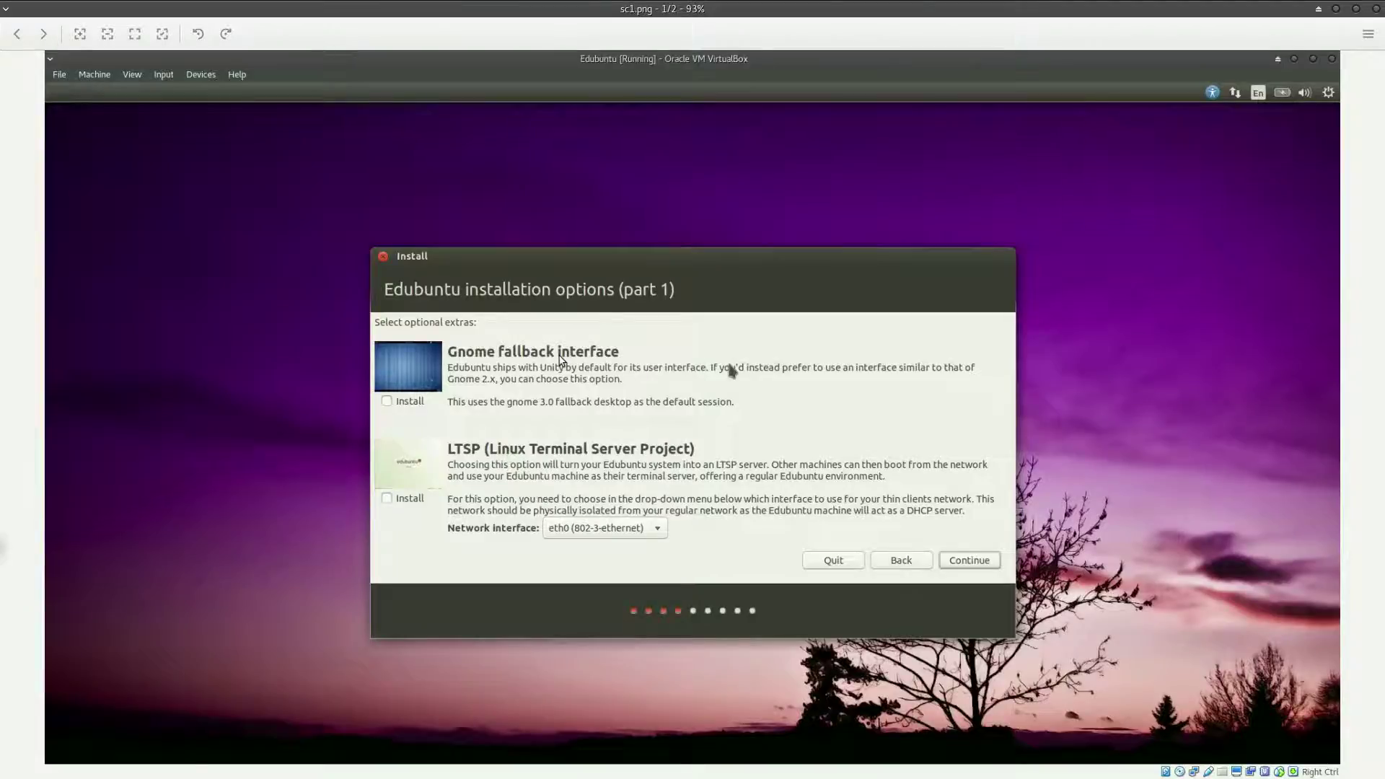
Advance to the second installation-options screenshot.
{"action": "key", "text": "Right"}
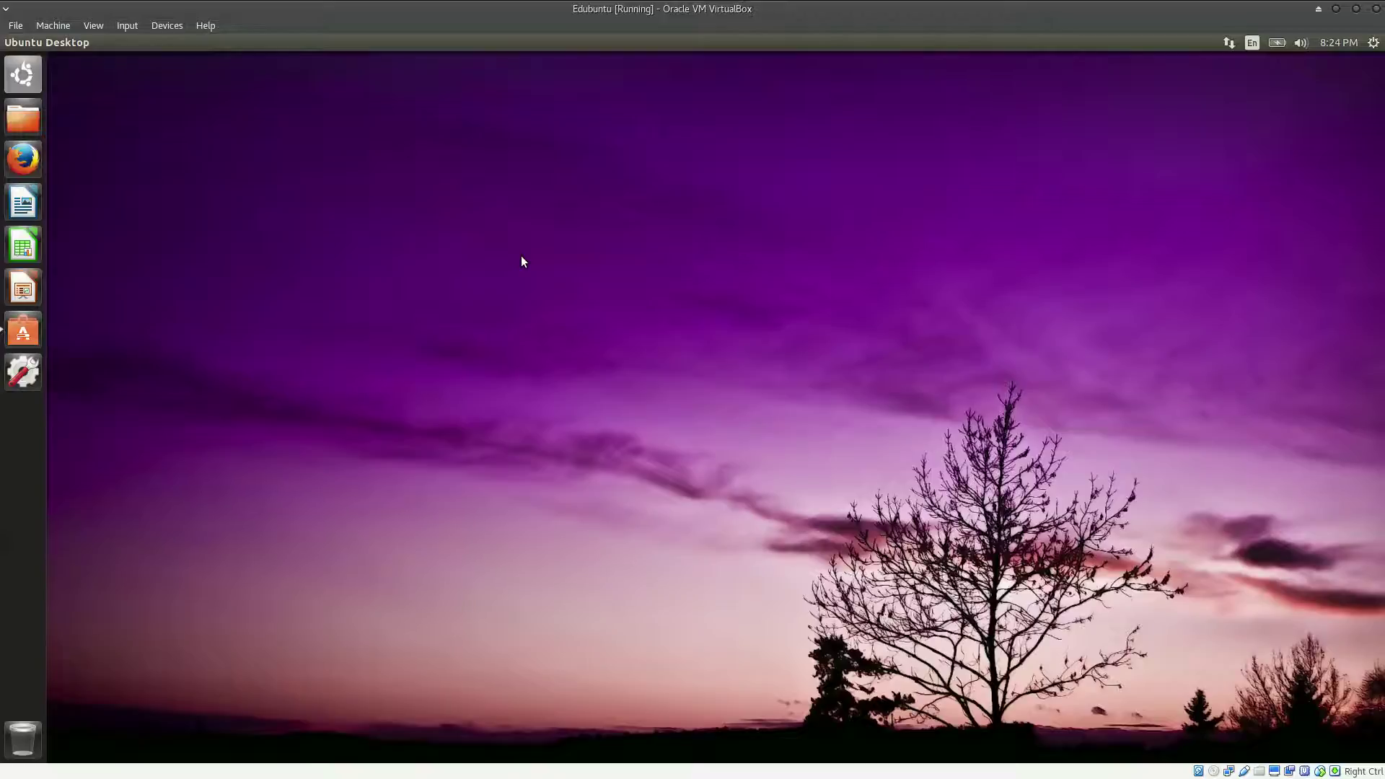
{"action": "key", "text": "super"}
{"action": "type", "text": "cal"}
{"action": "left_click", "coordinate": [342, 205]}
{"action": "key", "text": "super"}
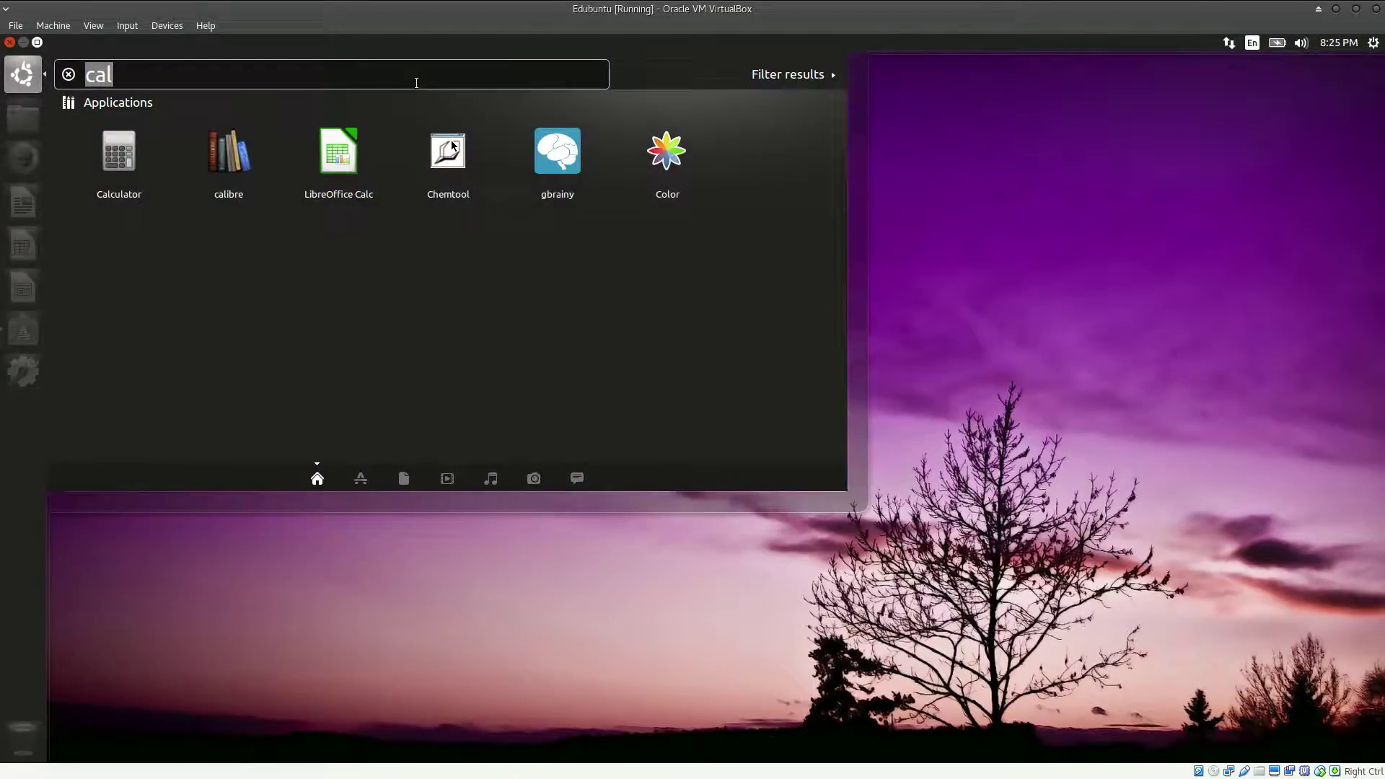
{"action": "key", "text": "BackSpace"}
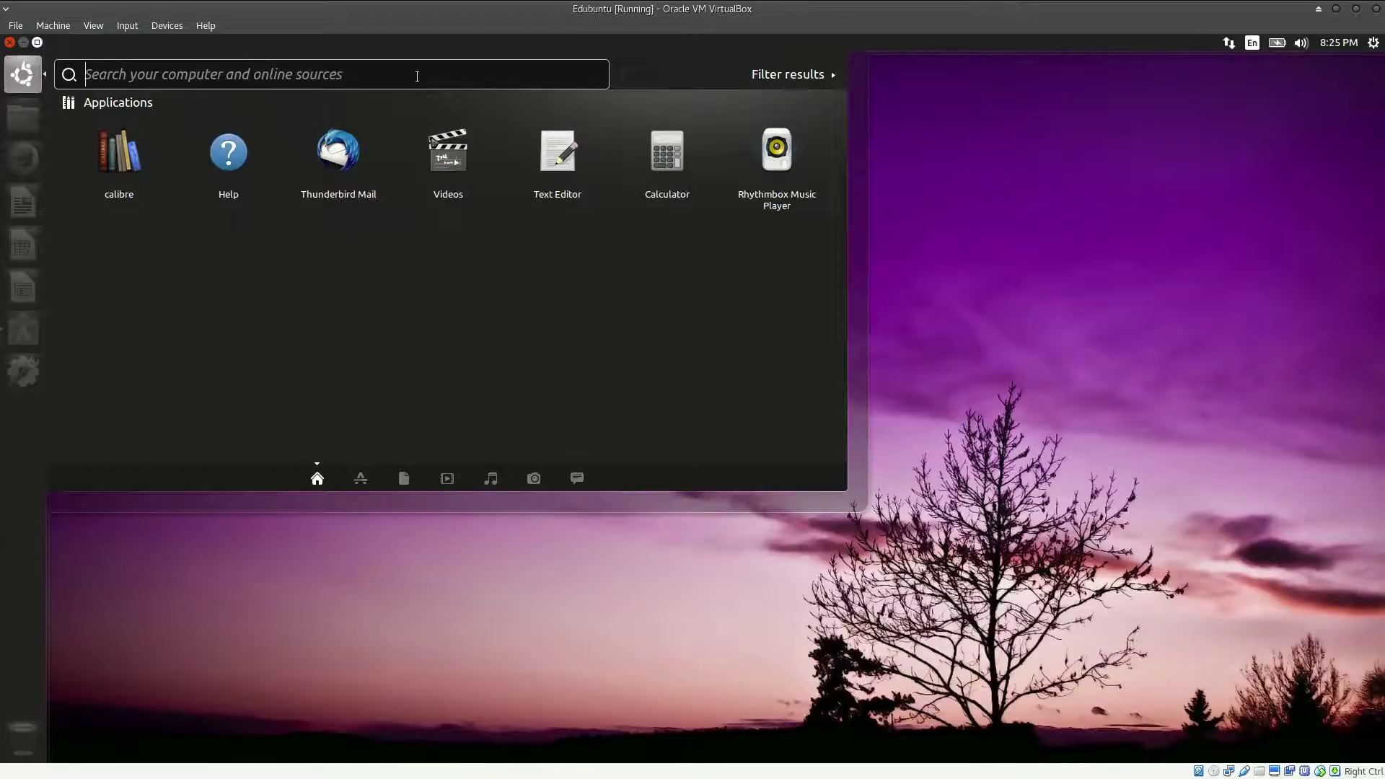
{"action": "type", "text": "gimp"}
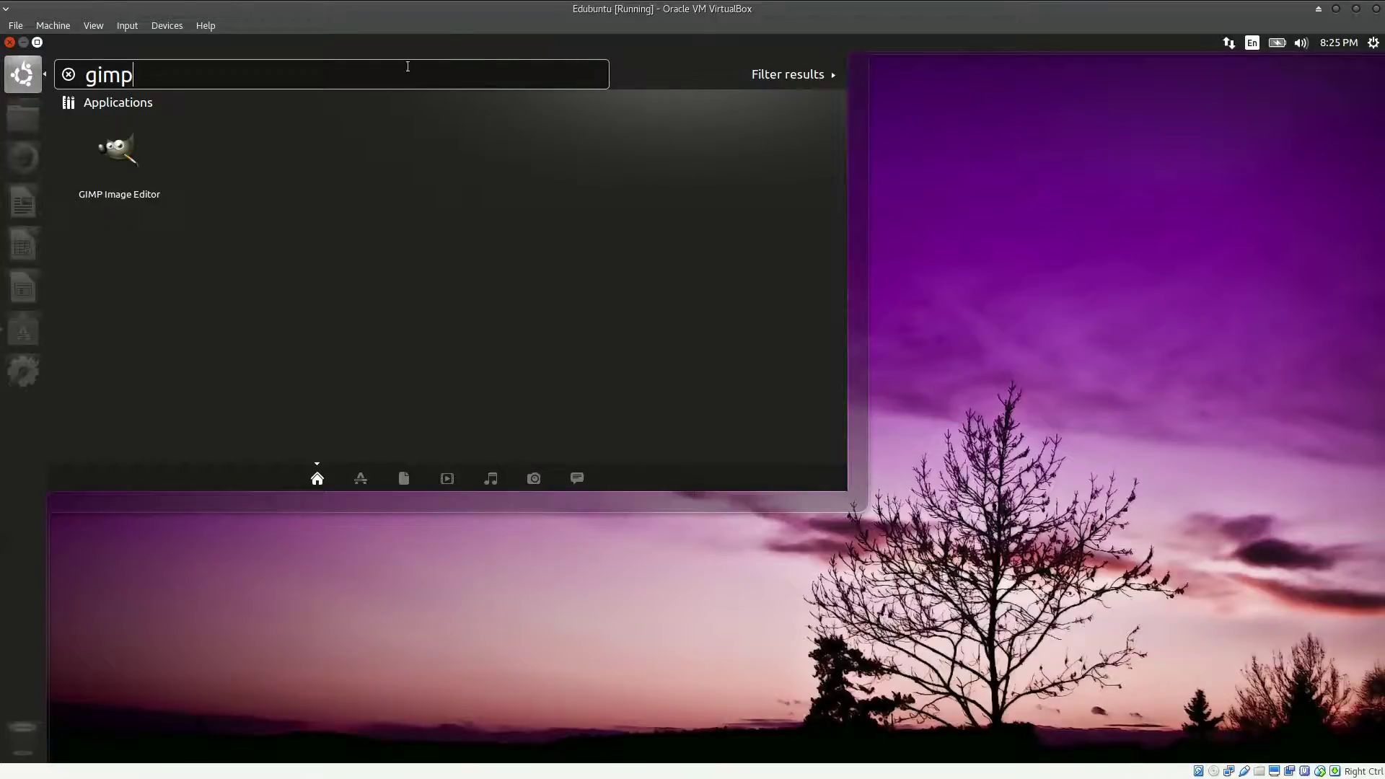
{"action": "key", "text": "ctrl+a"}
{"action": "key", "text": "BackSpace"}
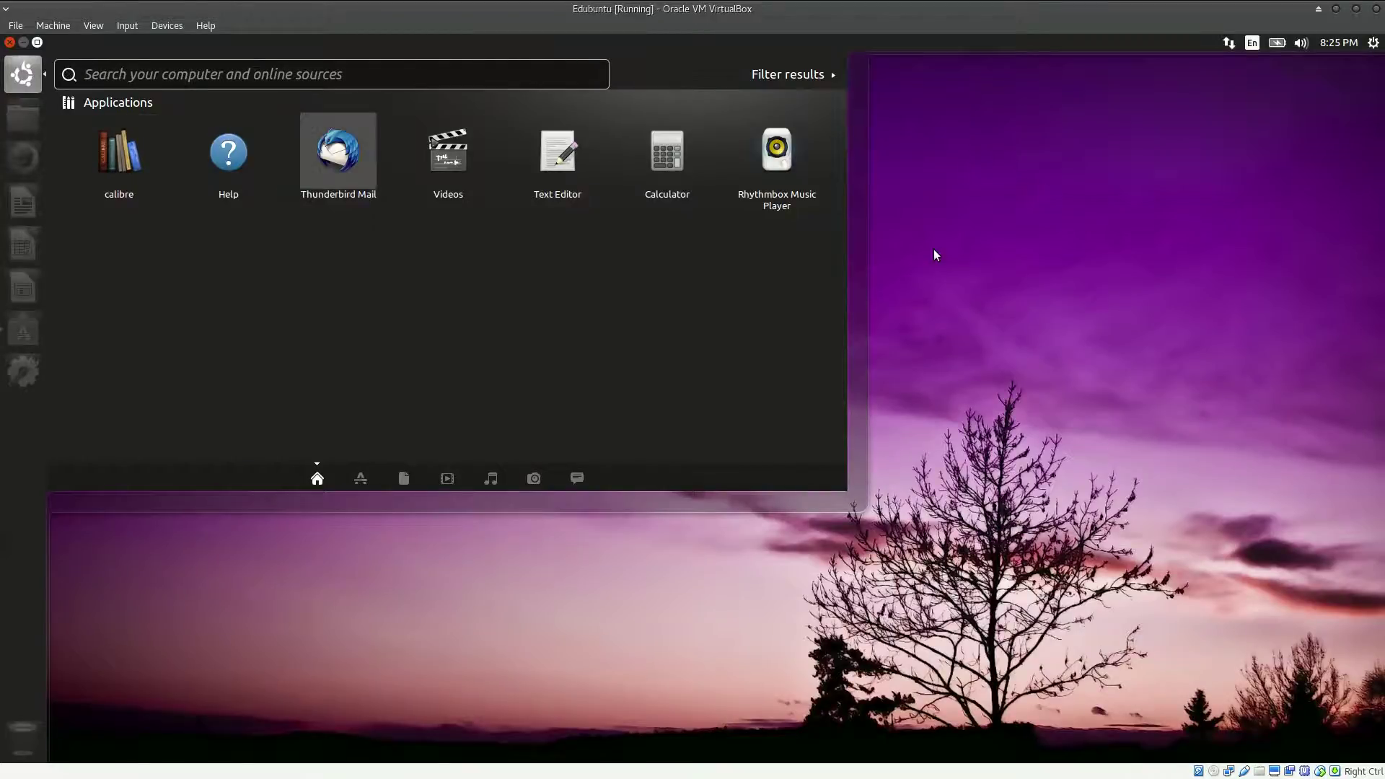
{"action": "key", "text": "Escape"}
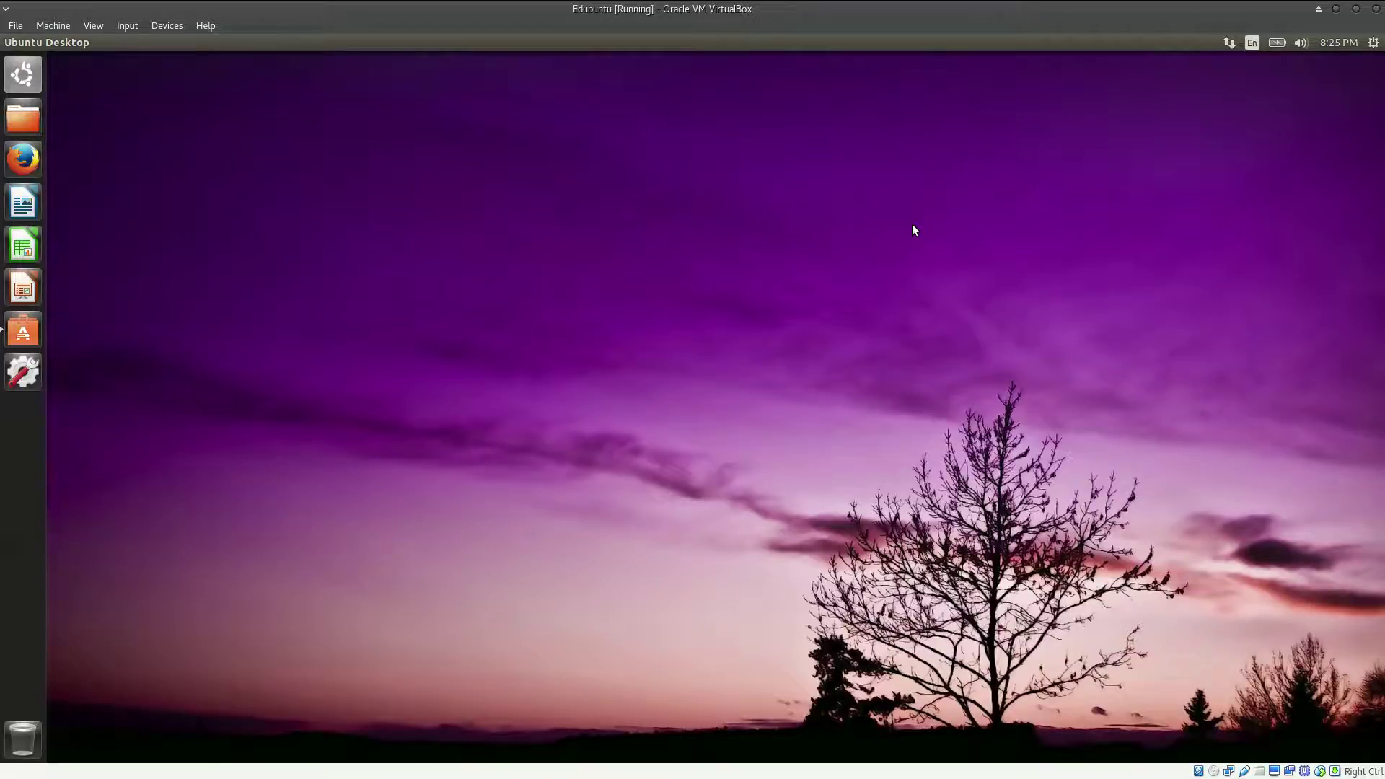
Open Ubuntu Software Center's installed list and expand the Accessories category.
{"action": "left_click", "coordinate": [36, 334]}
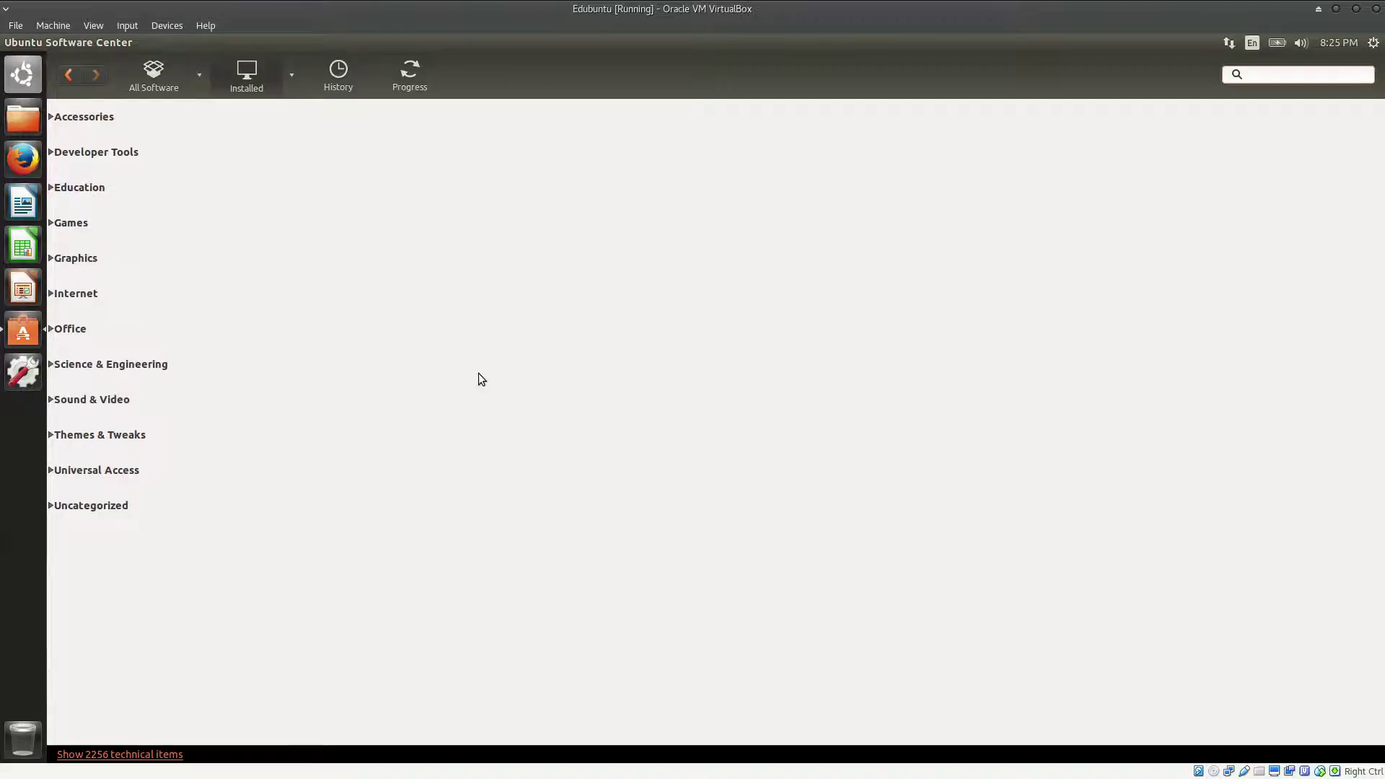
{"action": "left_click", "coordinate": [94, 123]}
{"action": "left_click", "coordinate": [93, 123]}
{"action": "left_click", "coordinate": [92, 119]}
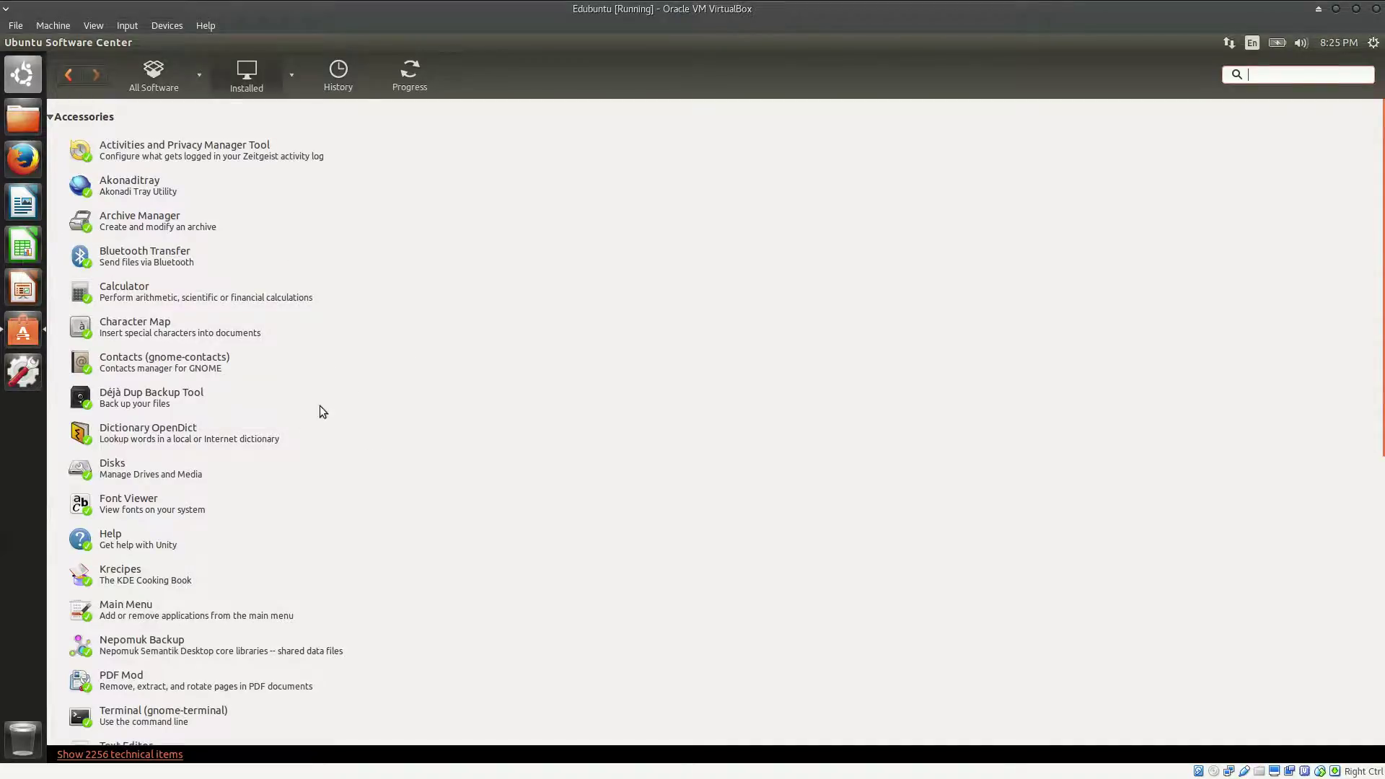
Browse the Accessories entries Dictionary OpenDict, PDF Mod and Krecipes.
{"action": "left_click", "coordinate": [230, 442]}
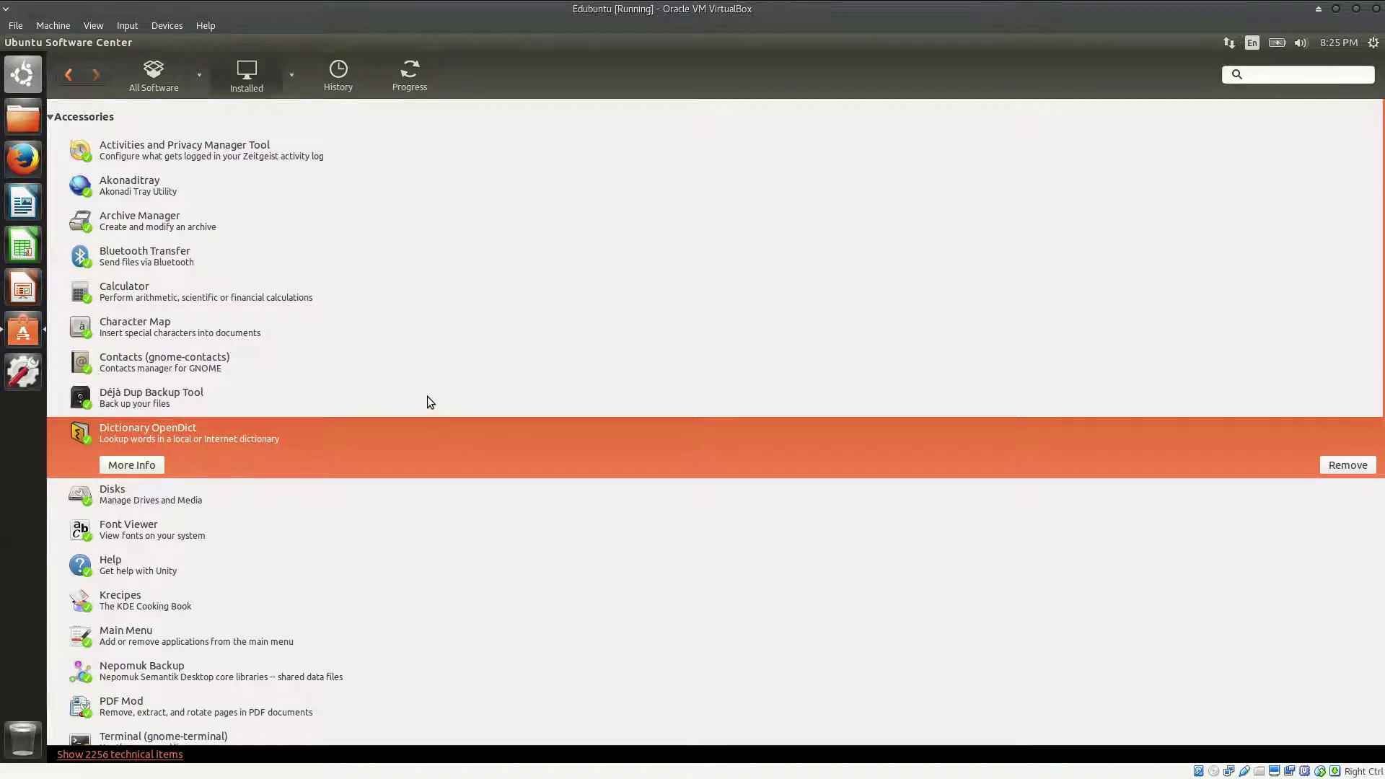
{"action": "scroll", "coordinate": [321, 443], "scroll_direction": "down", "scroll_amount": 4}
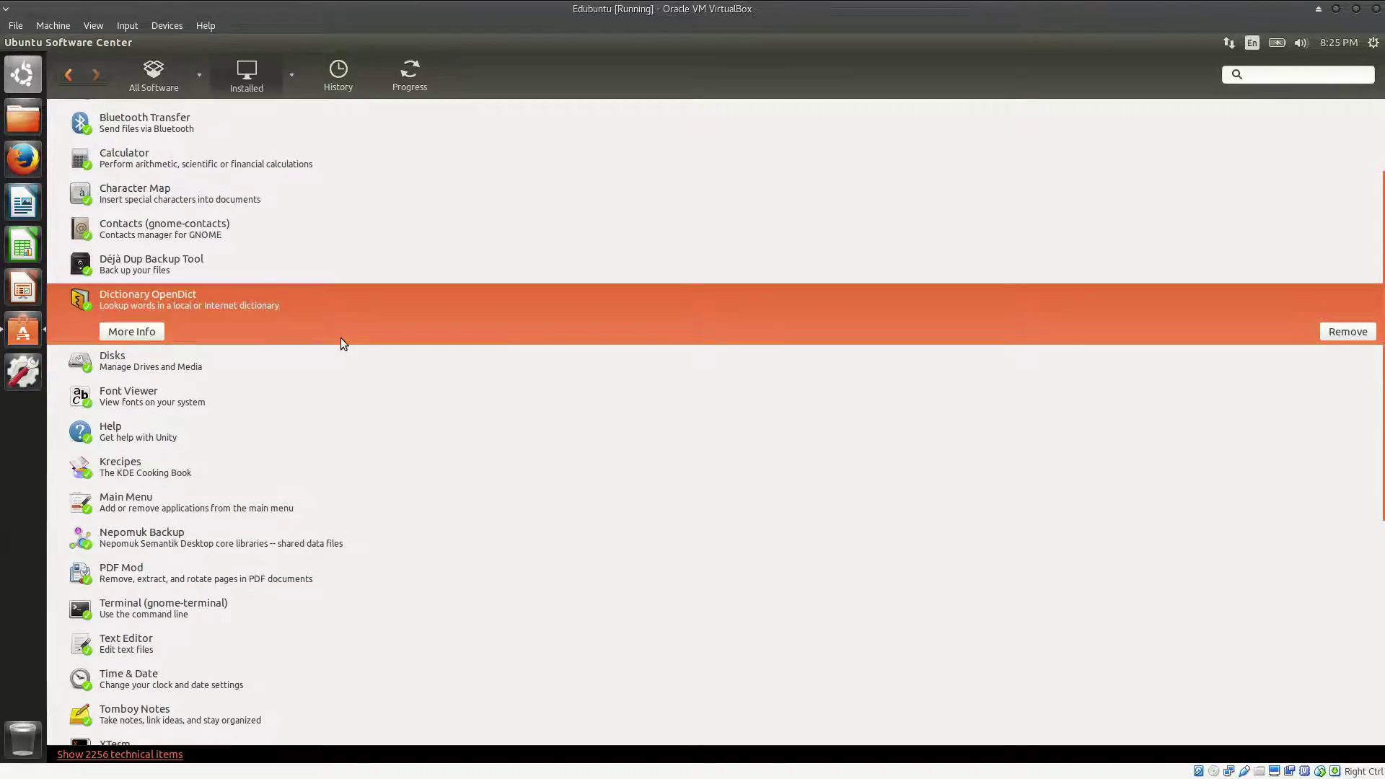
{"action": "scroll", "coordinate": [341, 338], "scroll_direction": "down", "scroll_amount": 6}
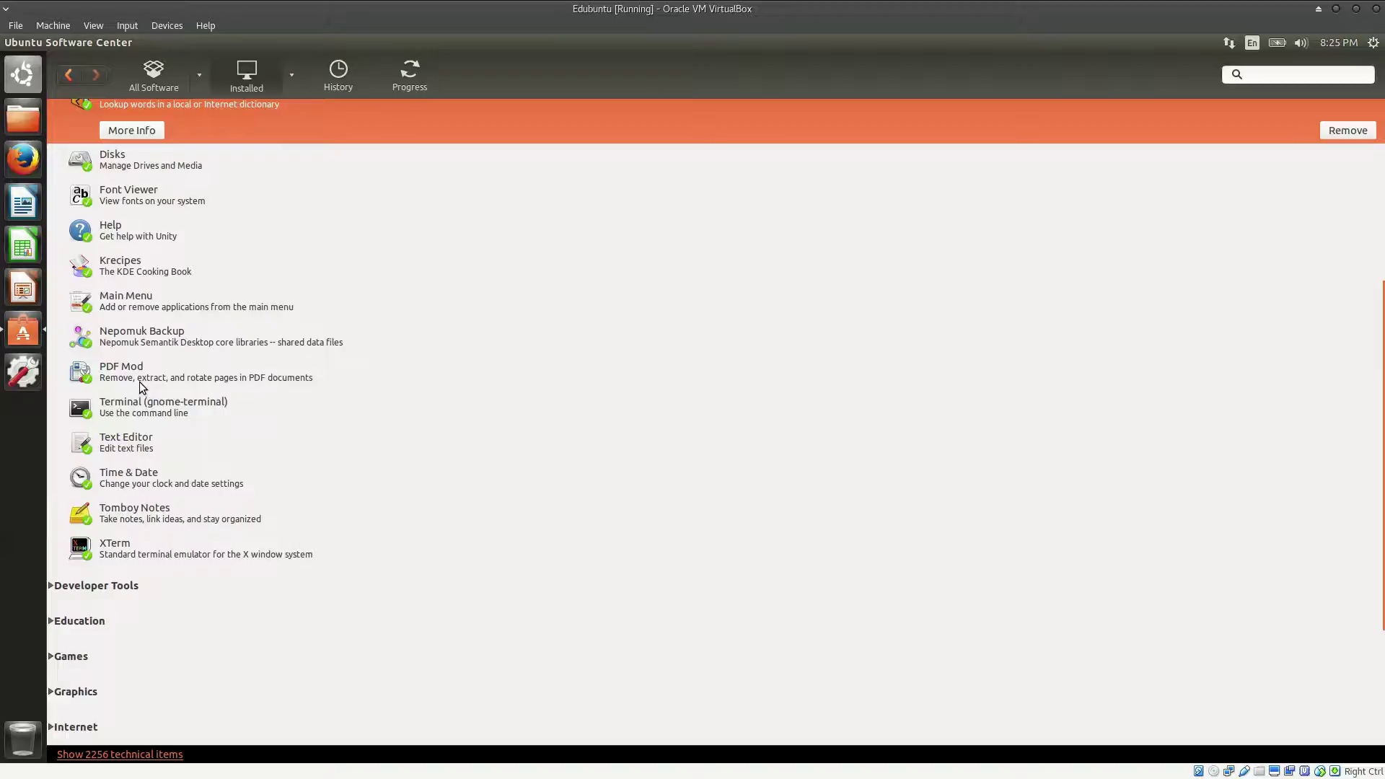
{"action": "left_click", "coordinate": [139, 382]}
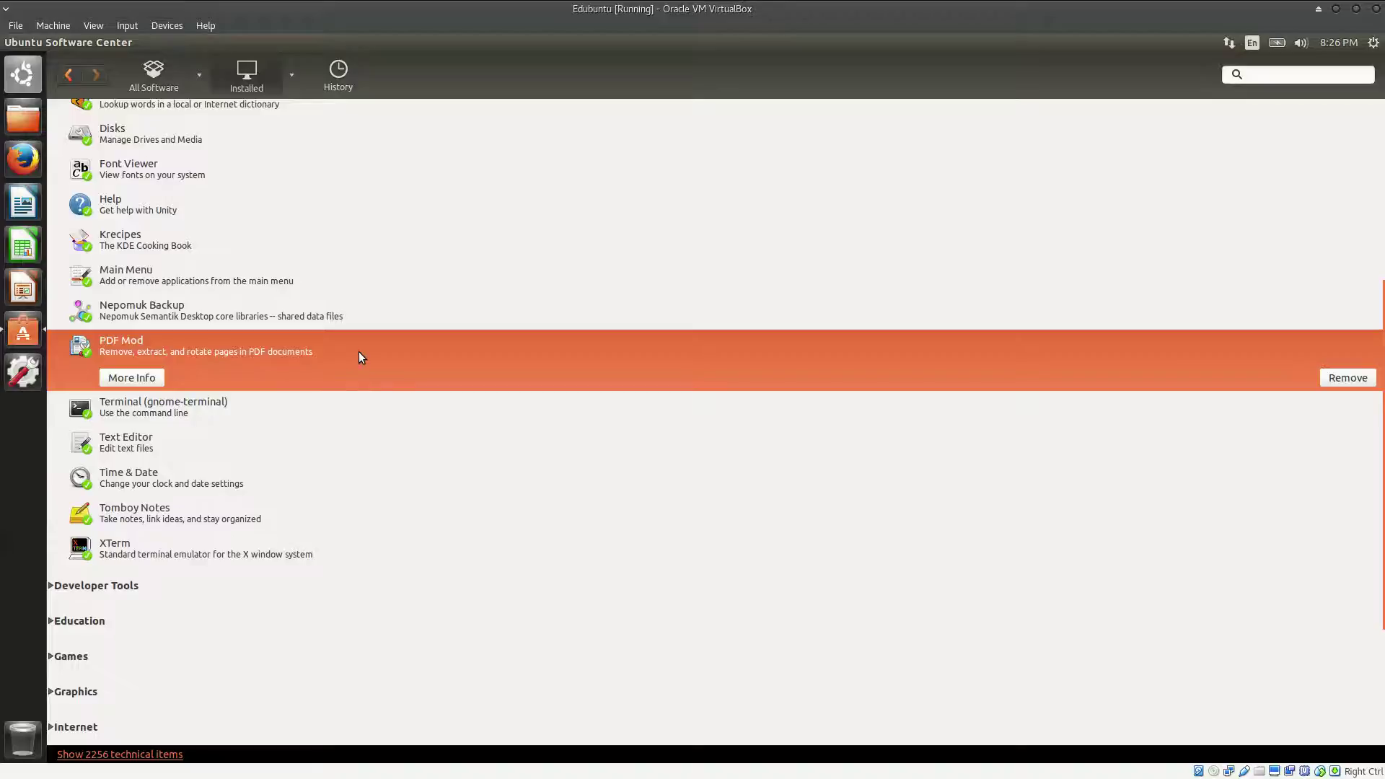
{"action": "left_click", "coordinate": [226, 259]}
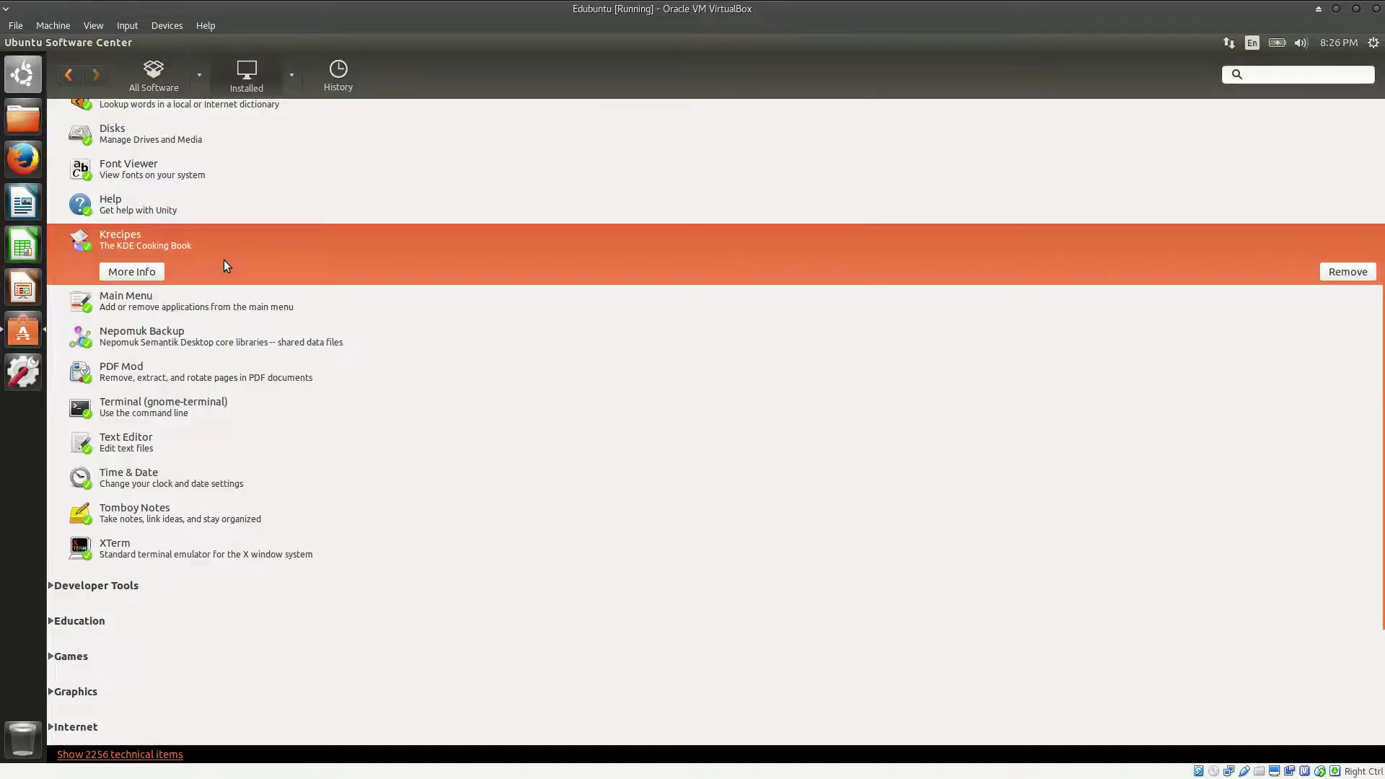
{"action": "key", "text": "super"}
{"action": "type", "text": "kre"}
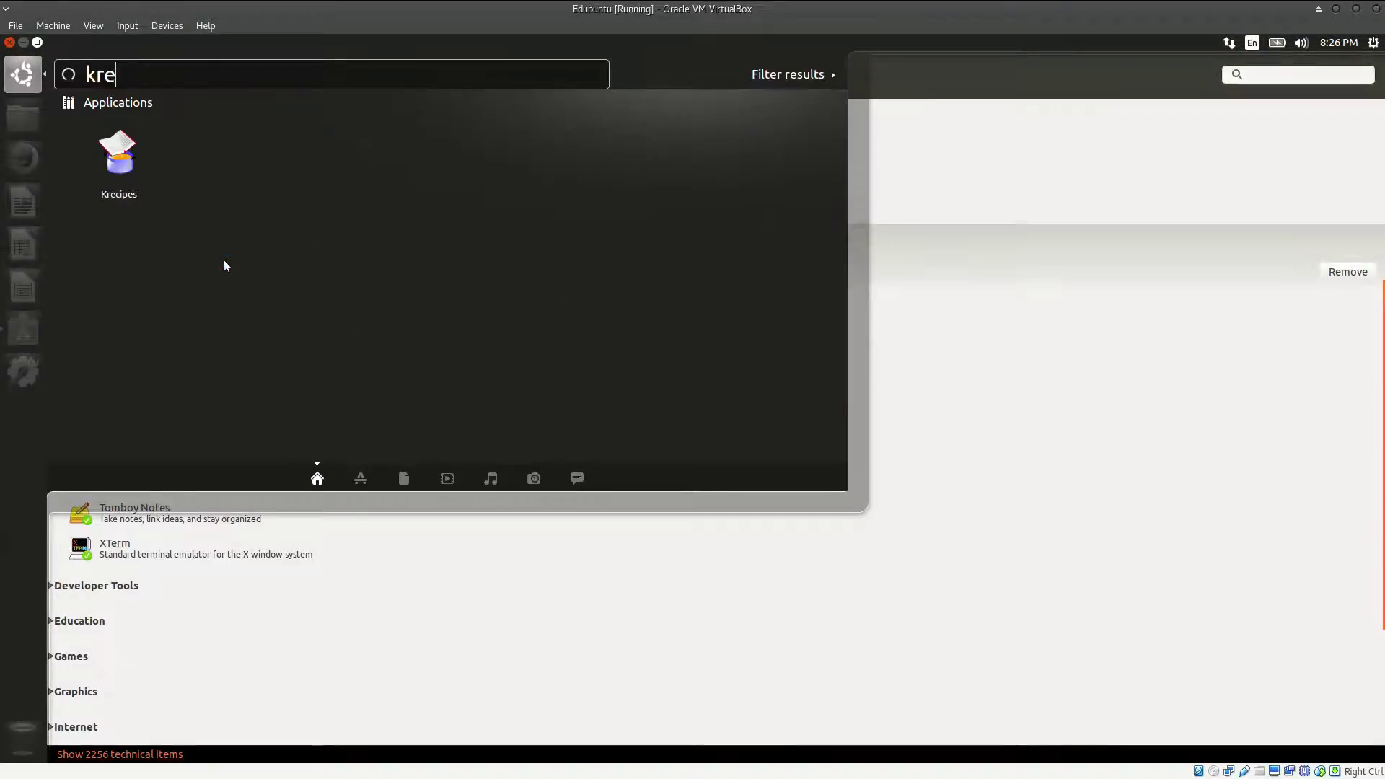
{"action": "key", "text": "super"}
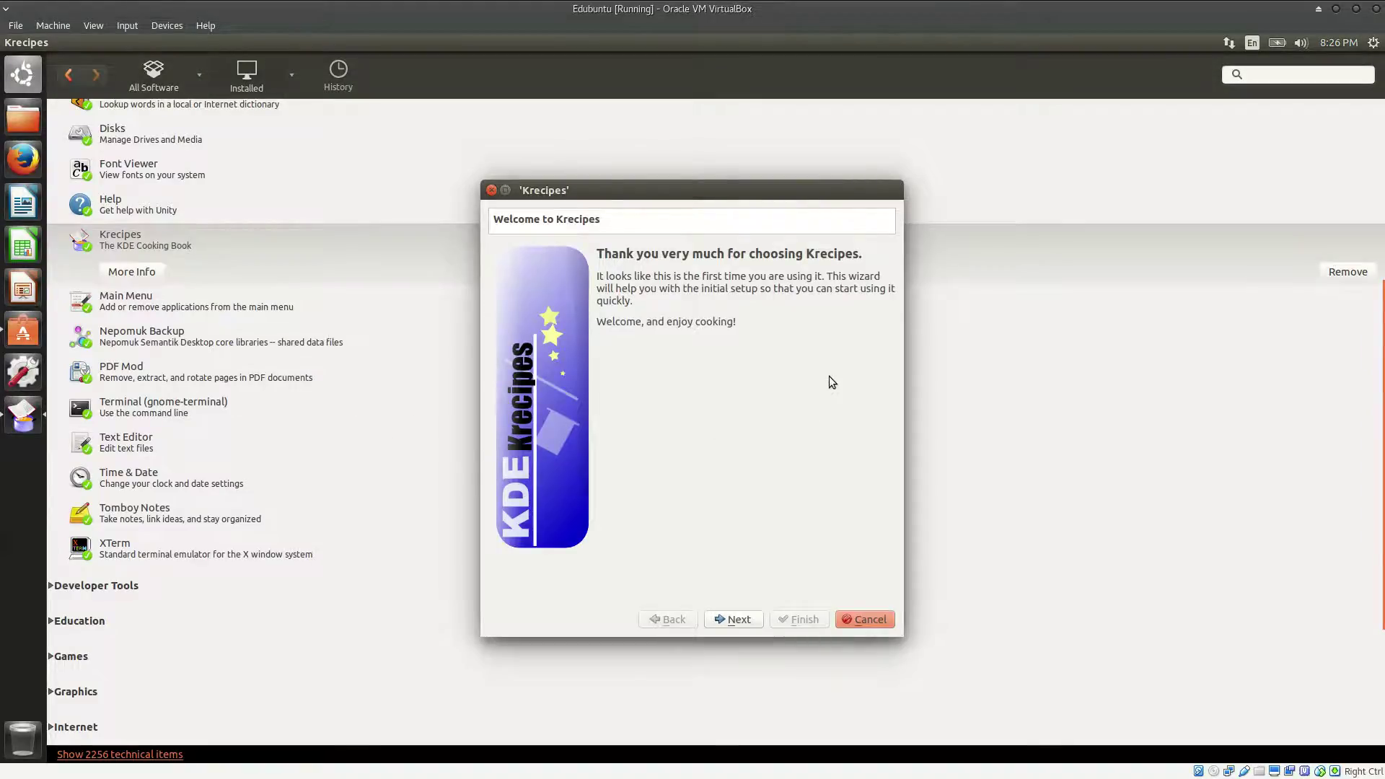
{"action": "left_click", "coordinate": [734, 614]}
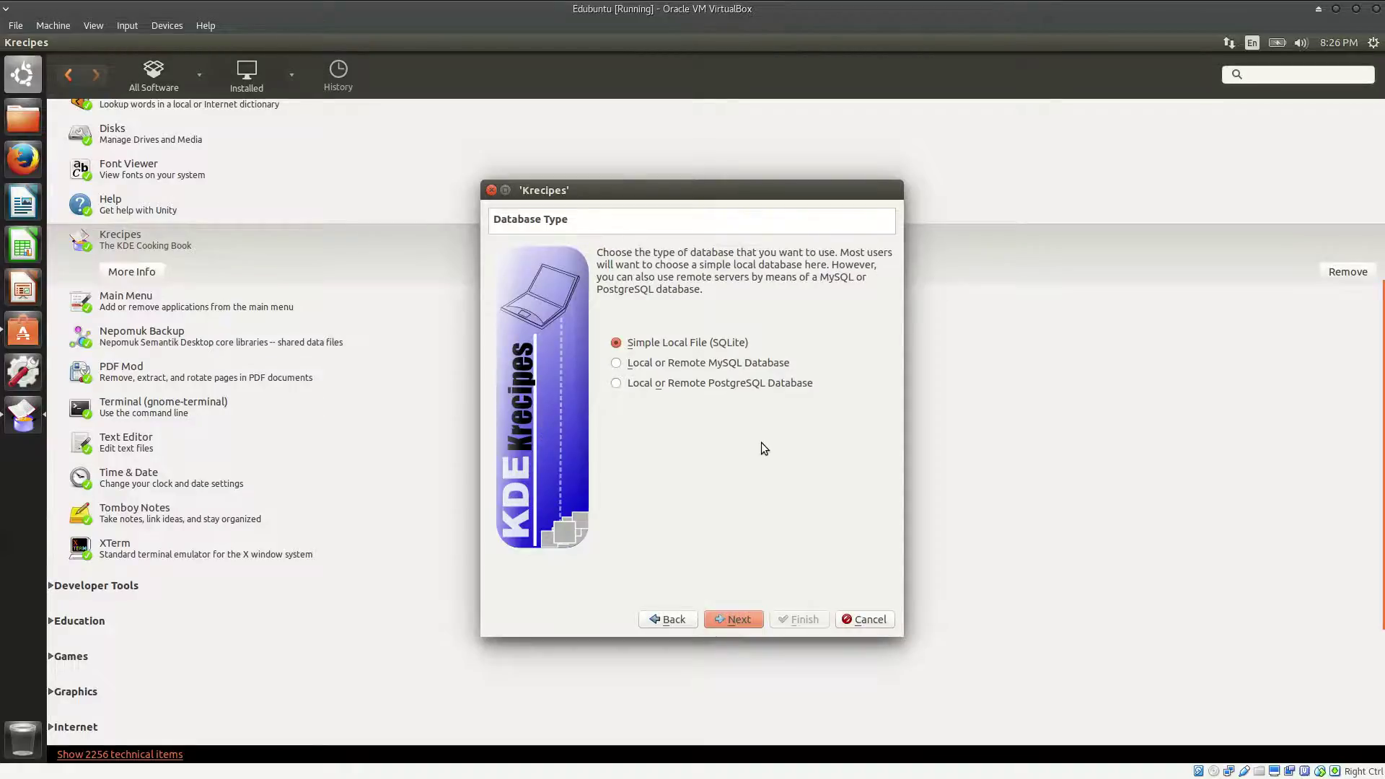
{"action": "left_click", "coordinate": [489, 191]}
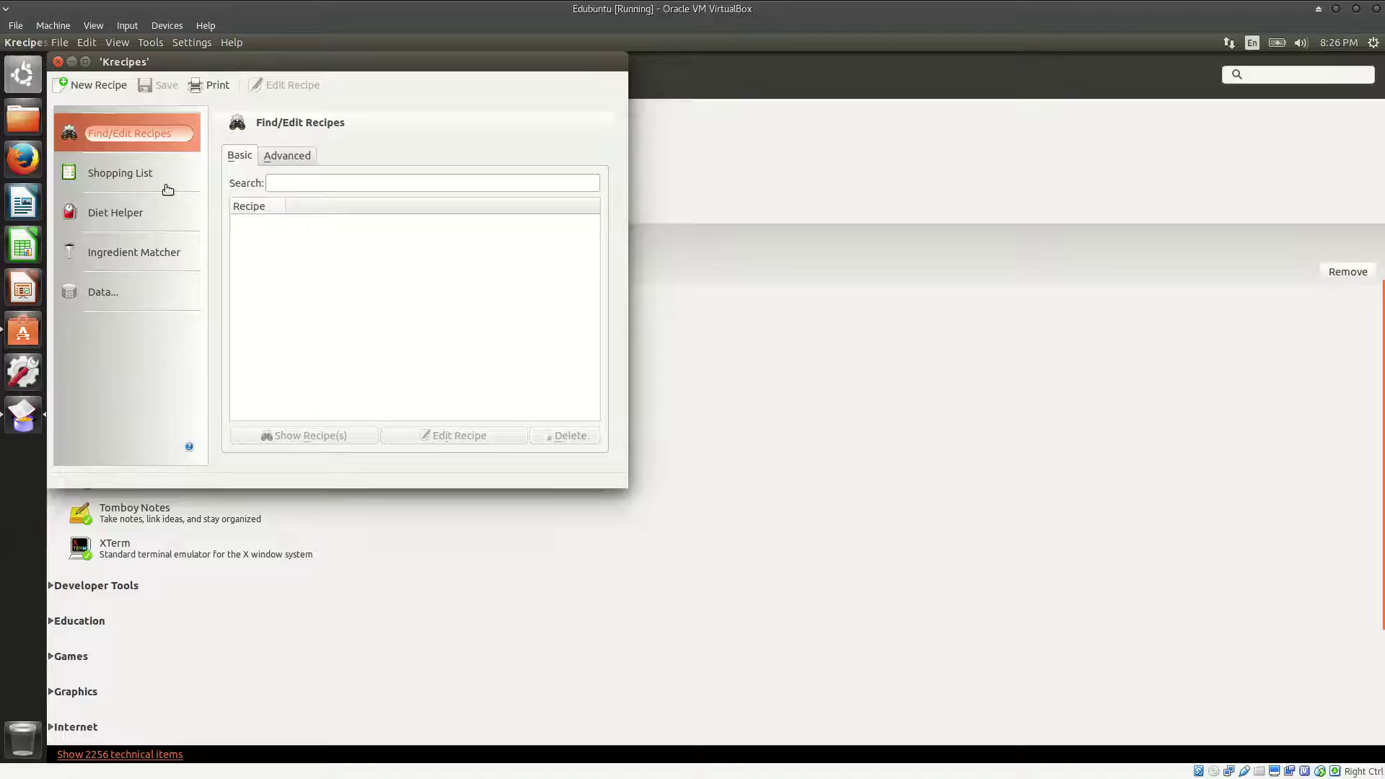
{"action": "left_click", "coordinate": [62, 61]}
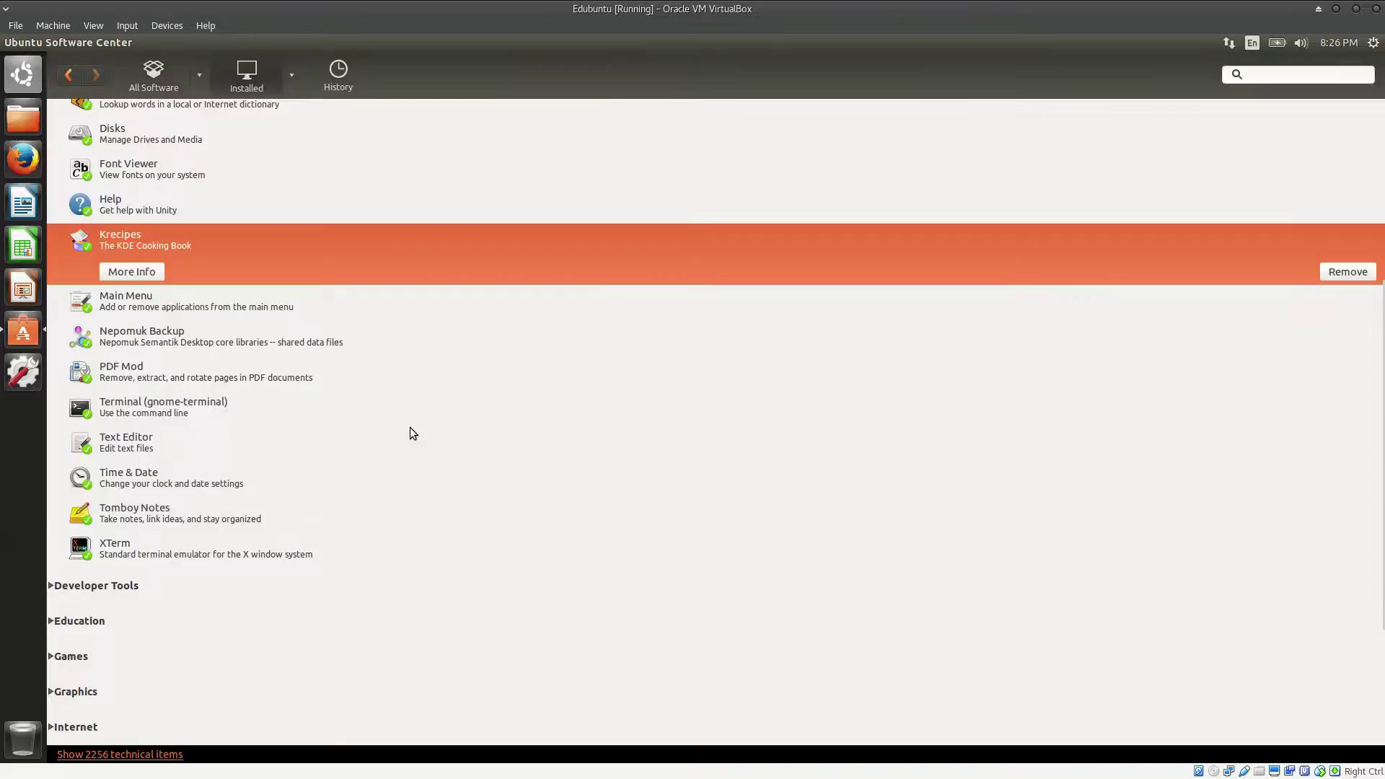
Swap Accessories for Developer Tools, preview Bluefish Editor, KTurtle and Python (v3.4), then move to Education.
{"action": "scroll", "coordinate": [193, 433], "scroll_direction": "up", "scroll_amount": 5}
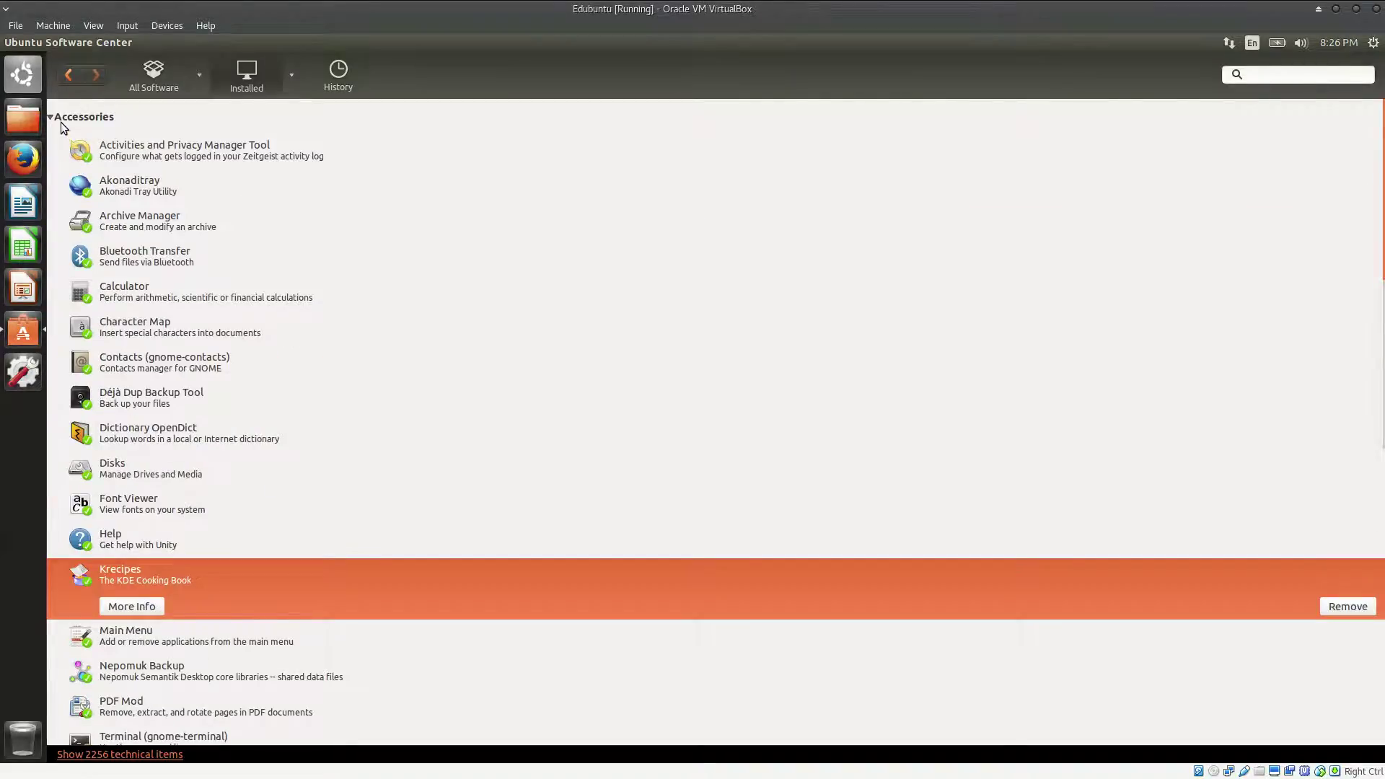
{"action": "left_click", "coordinate": [57, 122]}
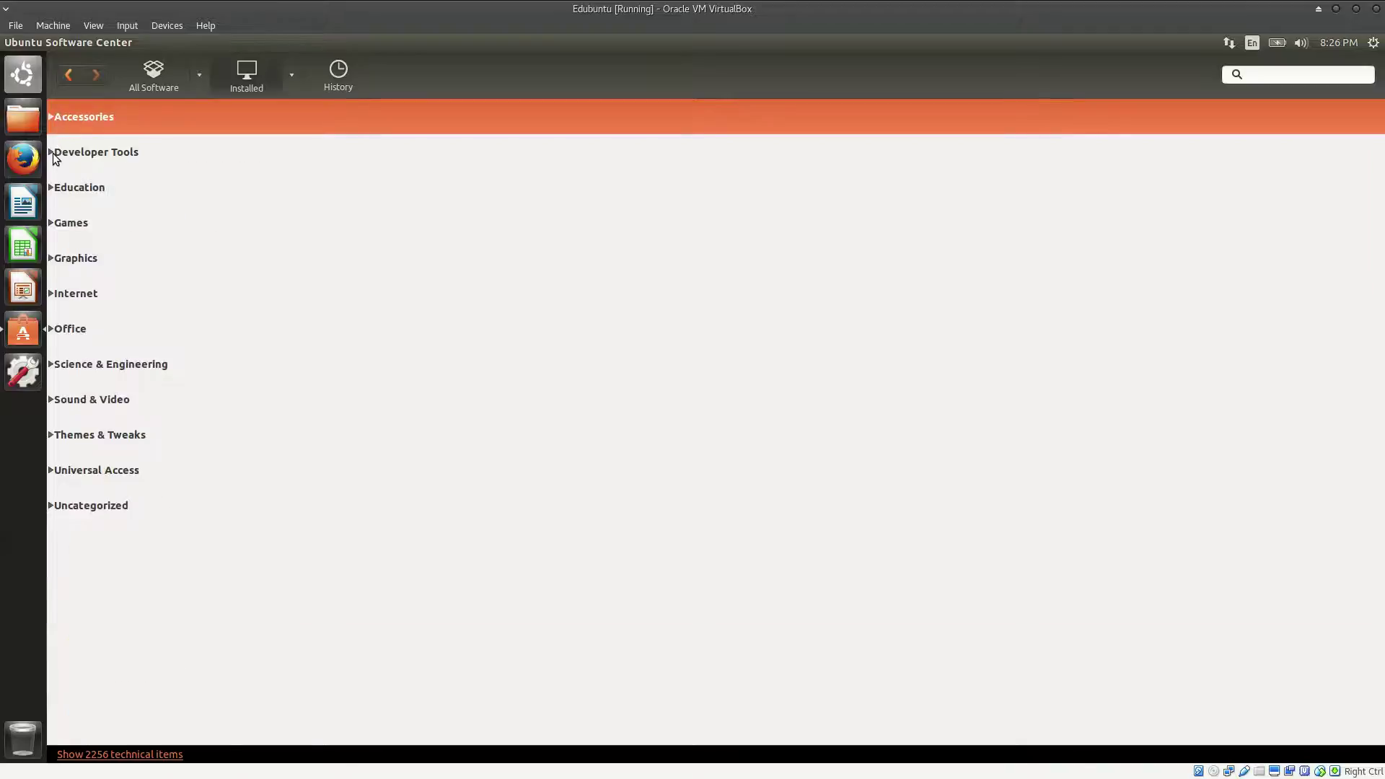
{"action": "left_click", "coordinate": [54, 153]}
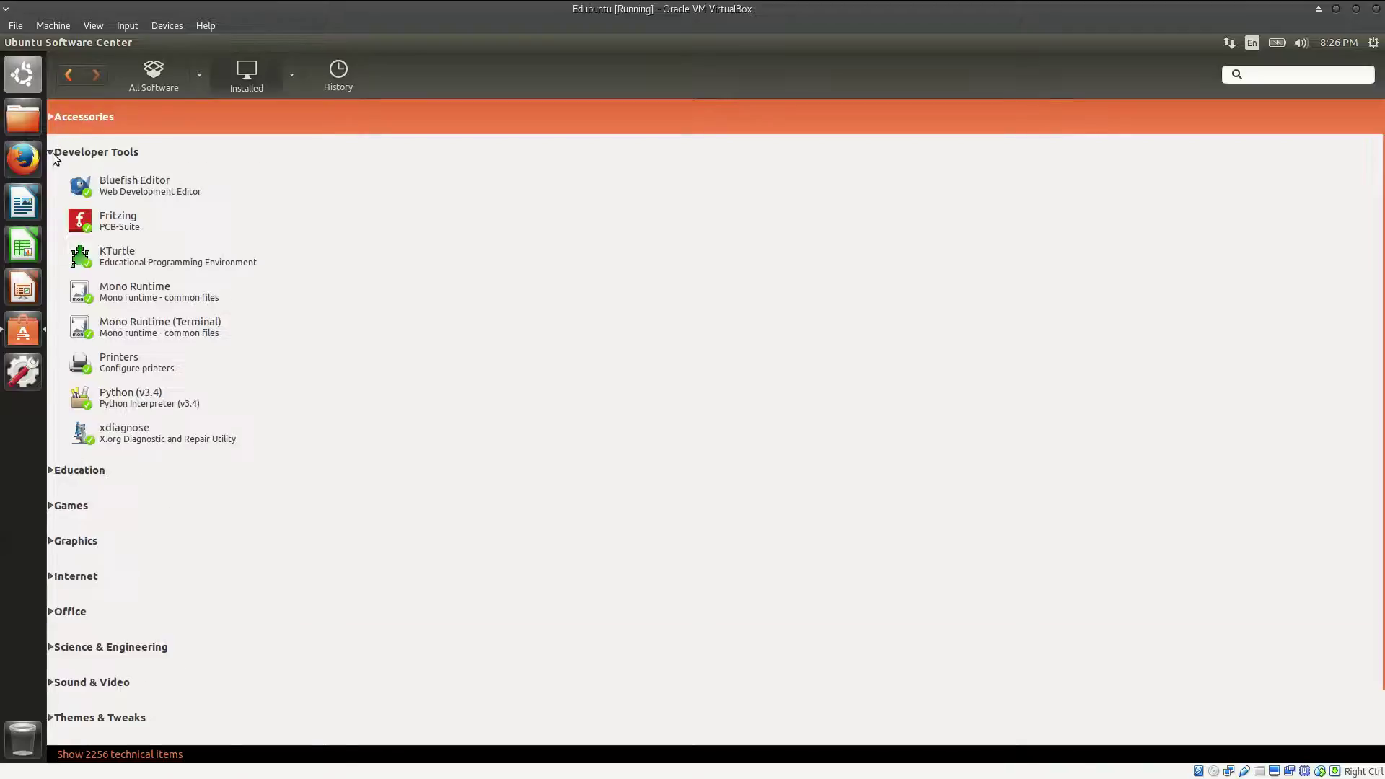
{"action": "left_click", "coordinate": [183, 200]}
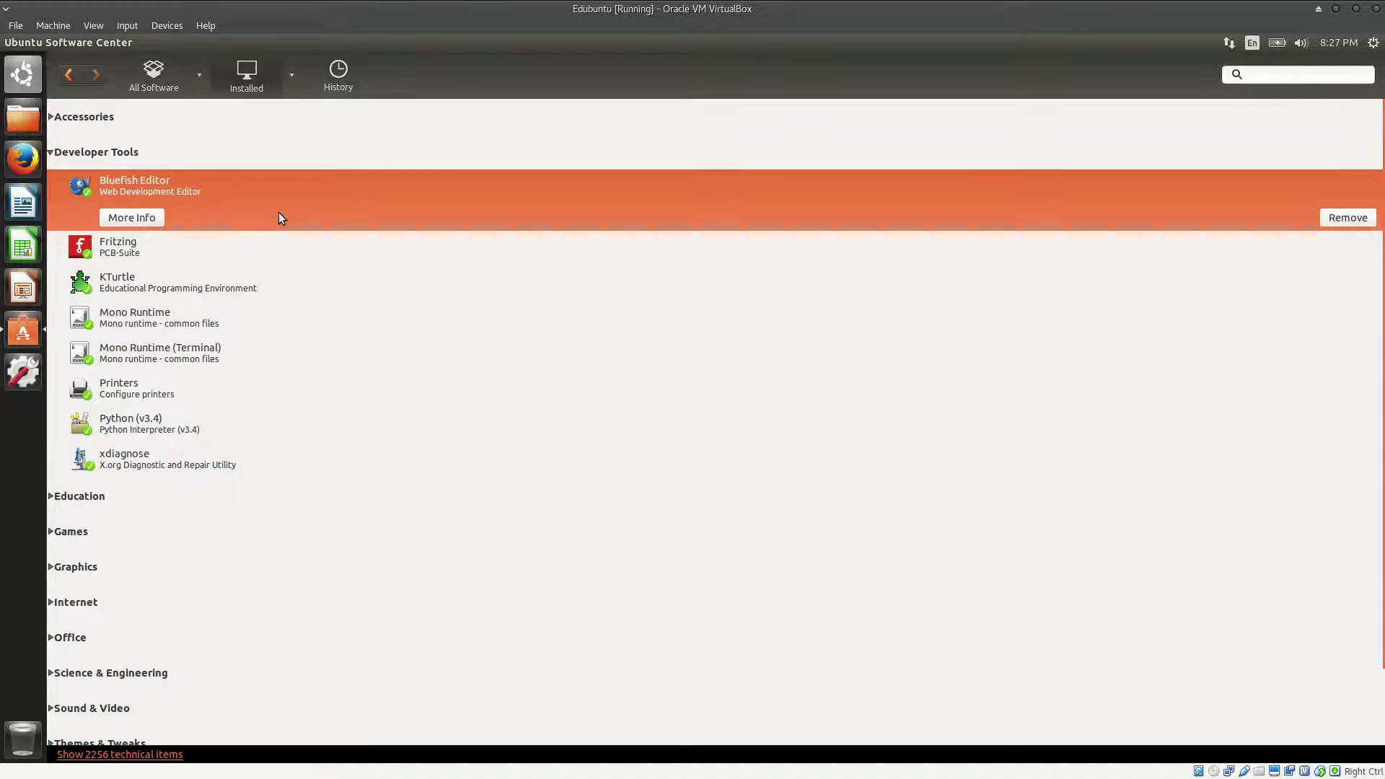
{"action": "left_click", "coordinate": [166, 289]}
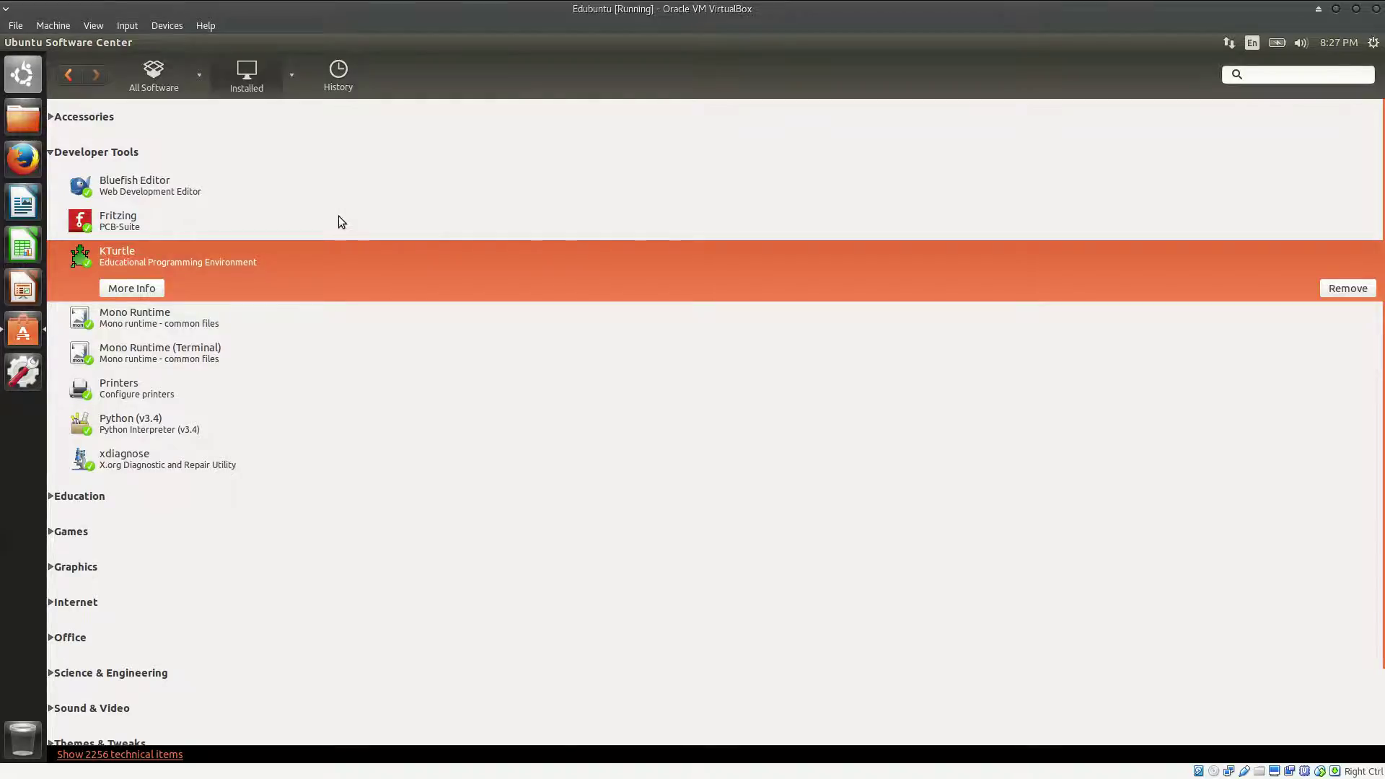
{"action": "left_click", "coordinate": [275, 422]}
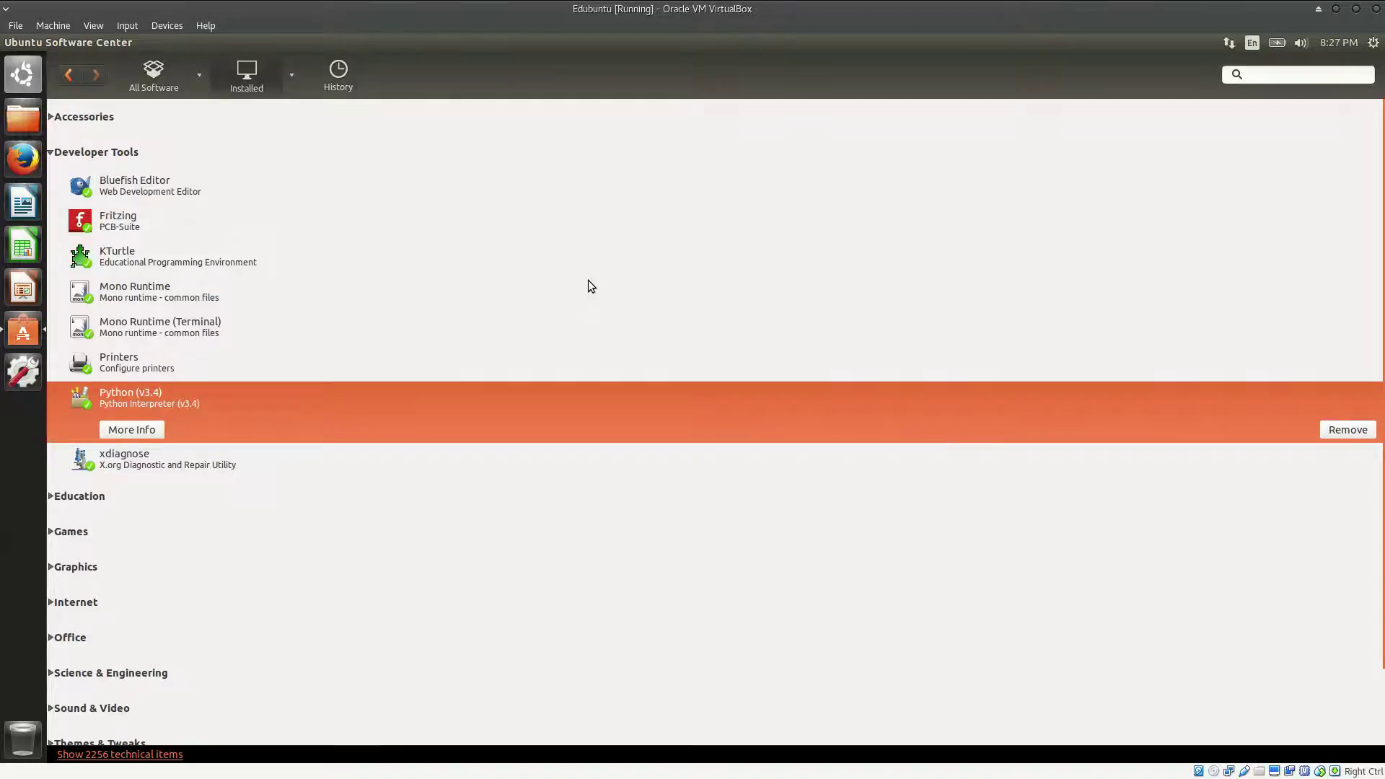
{"action": "left_click", "coordinate": [54, 159]}
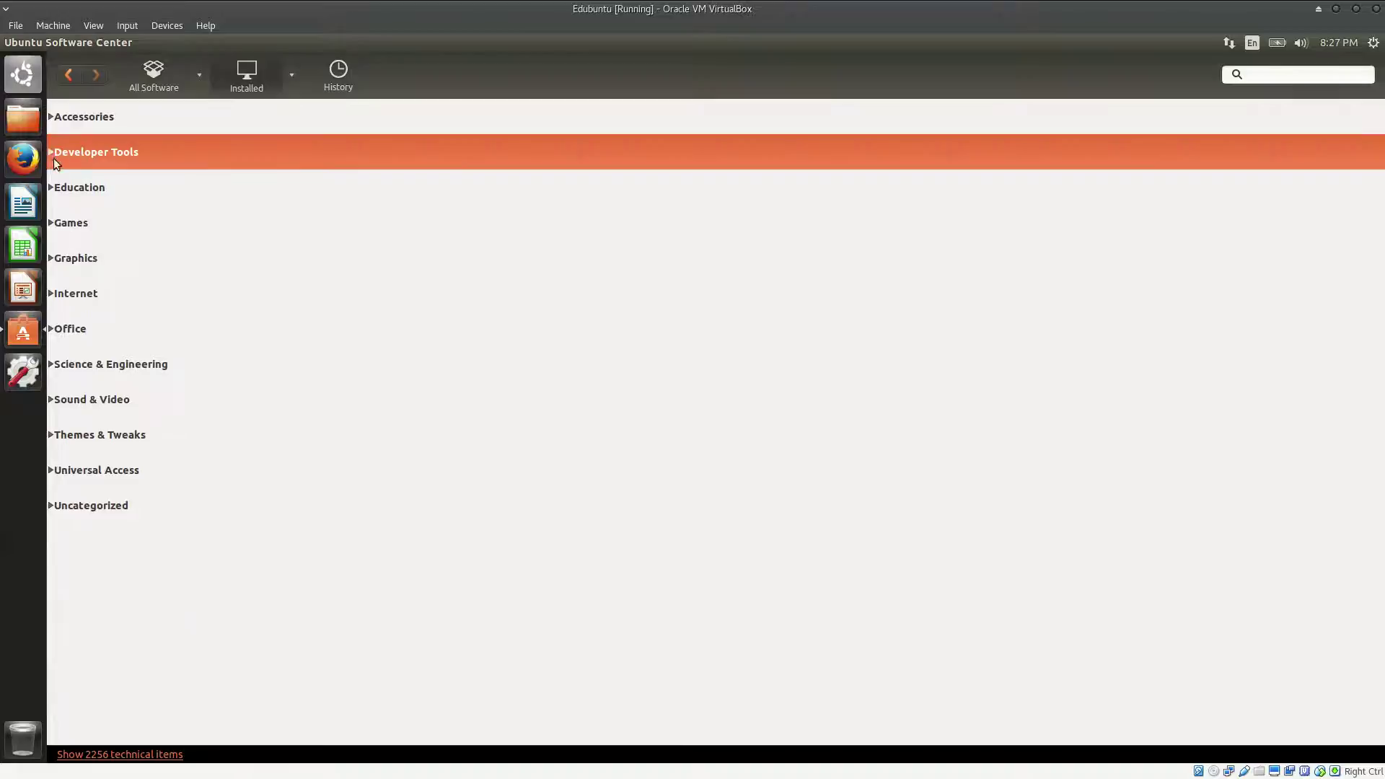
{"action": "left_click", "coordinate": [59, 189]}
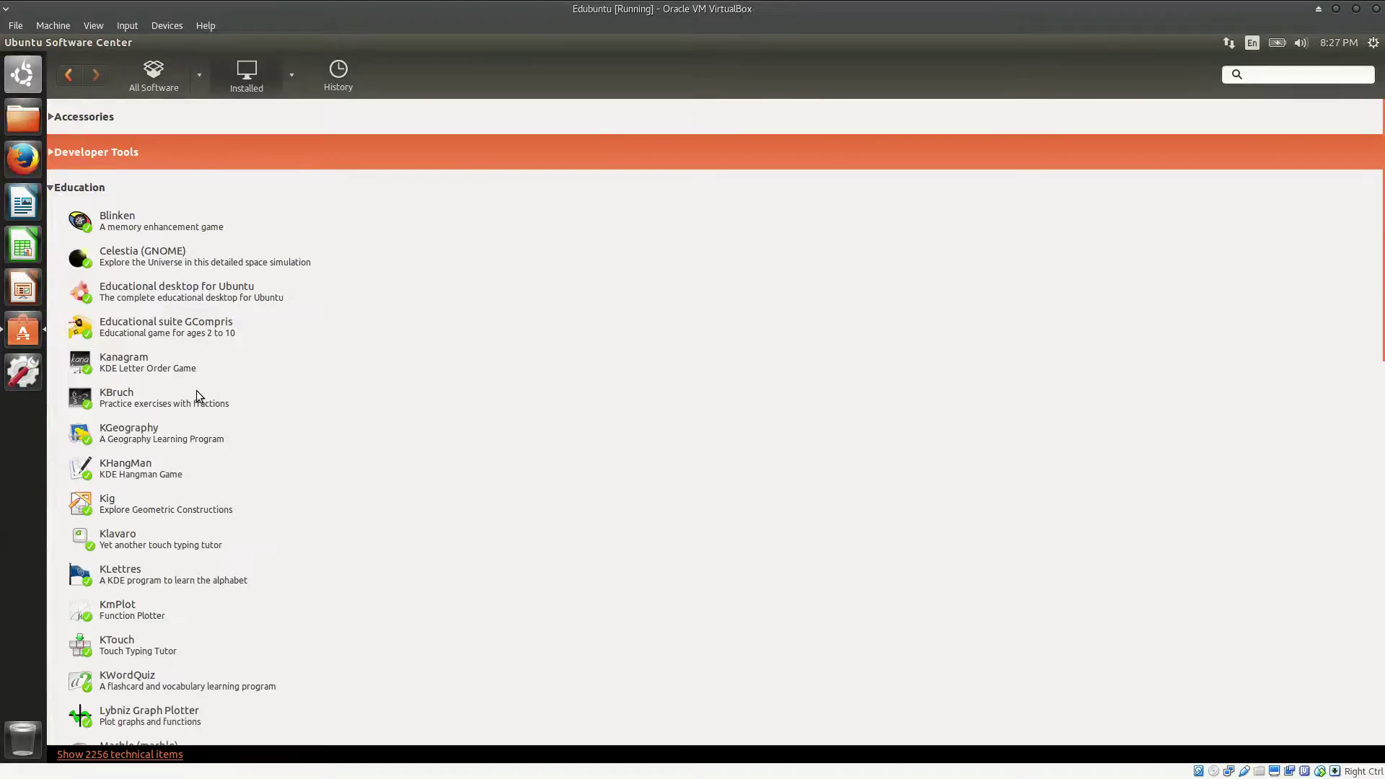
Close the screenshot viewer and preview Educational desktop, Celestia, Kanagram, GCompris and Blinken.
{"action": "scroll", "coordinate": [197, 391], "scroll_direction": "down", "scroll_amount": 5}
{"action": "scroll", "coordinate": [197, 391], "scroll_direction": "up", "scroll_amount": 8}
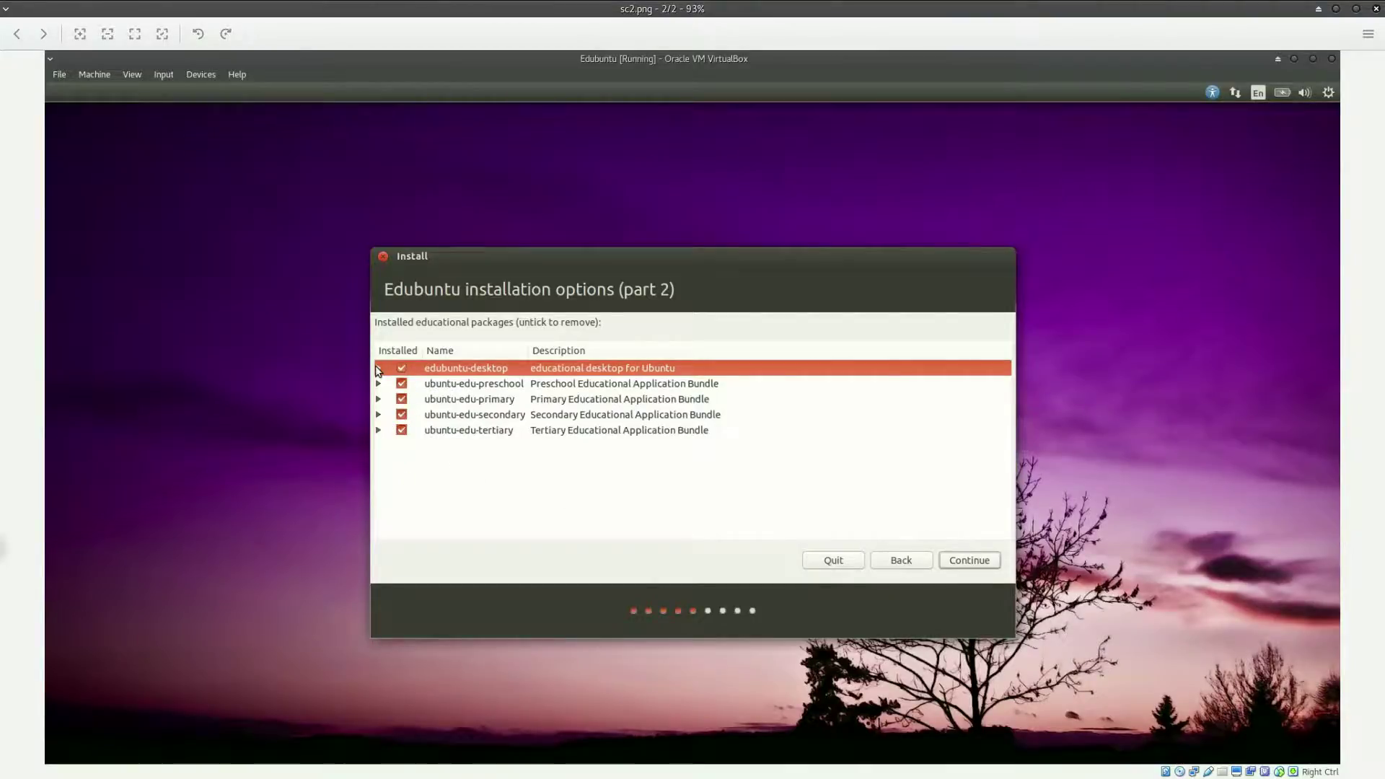
{"action": "left_click", "coordinate": [1376, 10]}
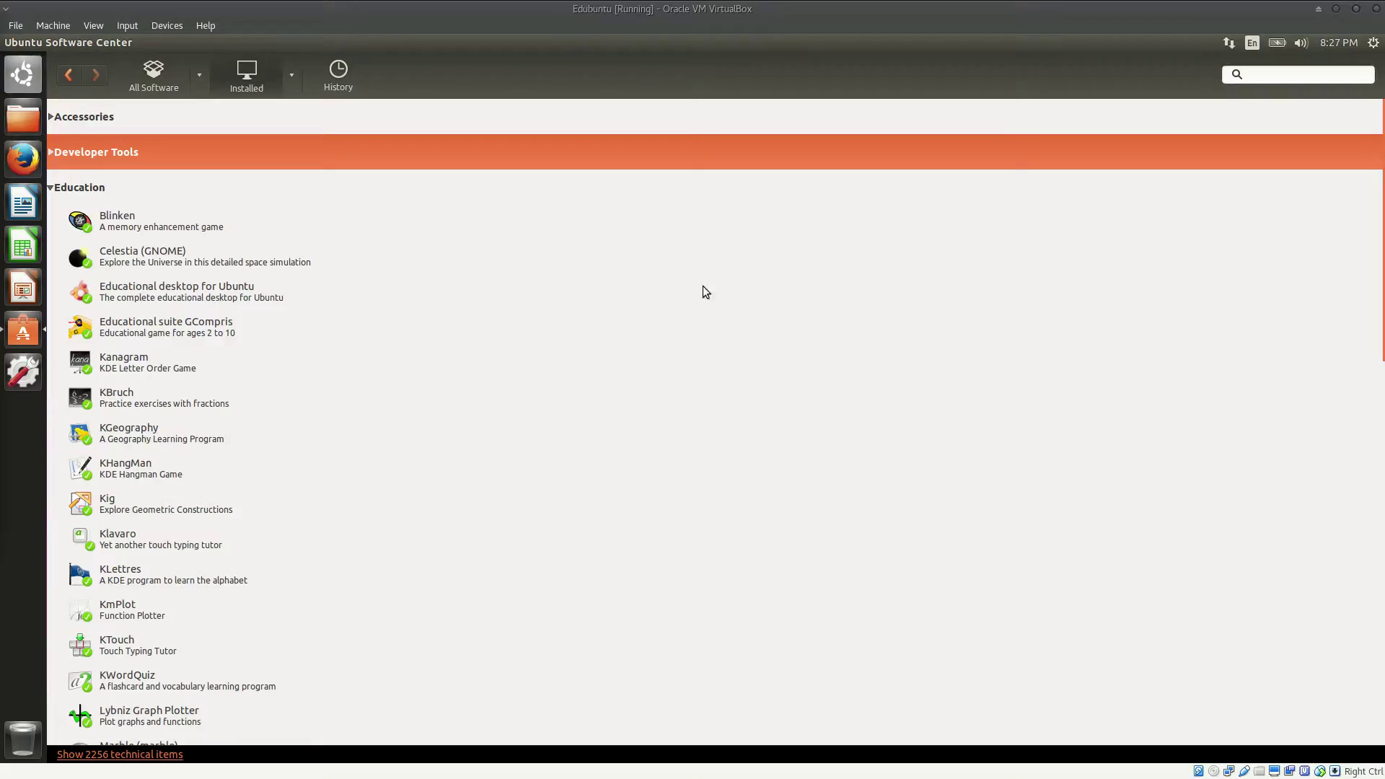
{"action": "left_click", "coordinate": [589, 326]}
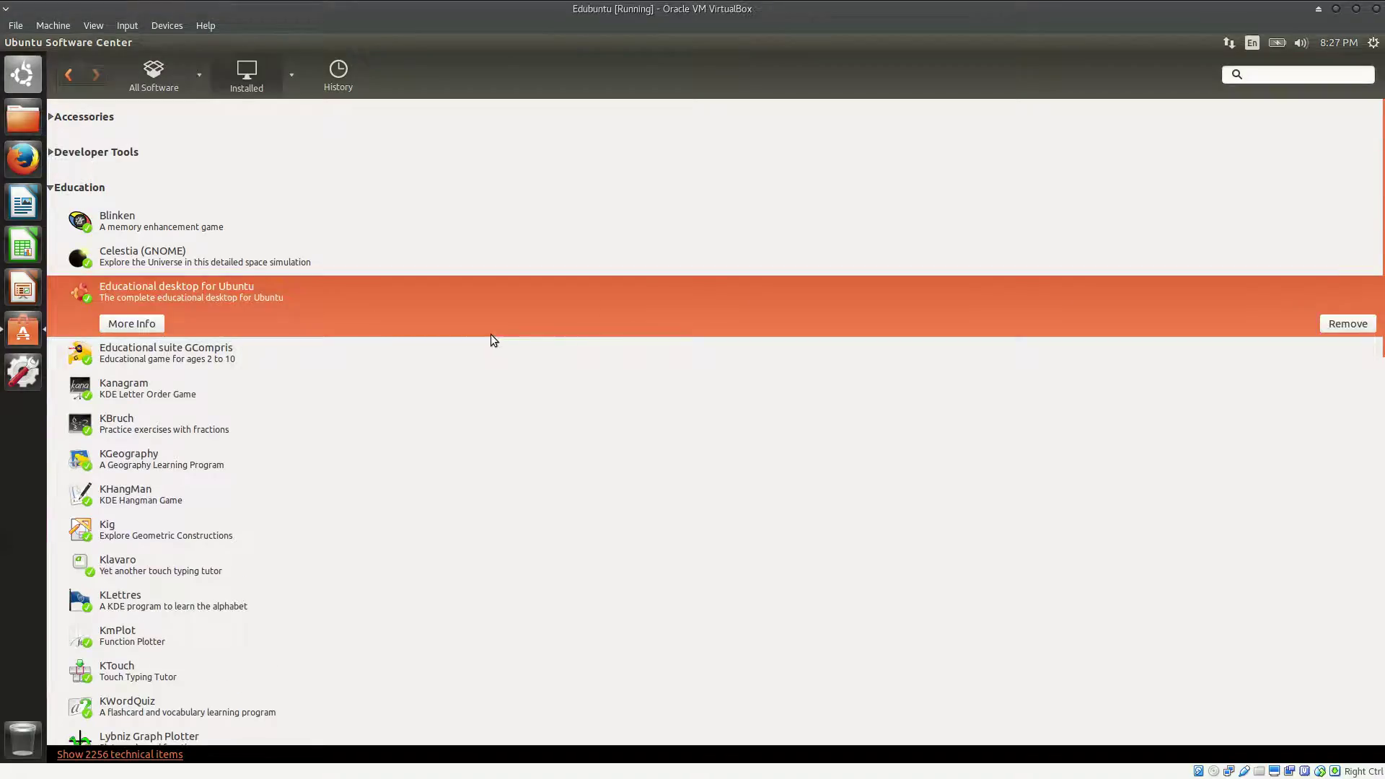
{"action": "left_click", "coordinate": [438, 247]}
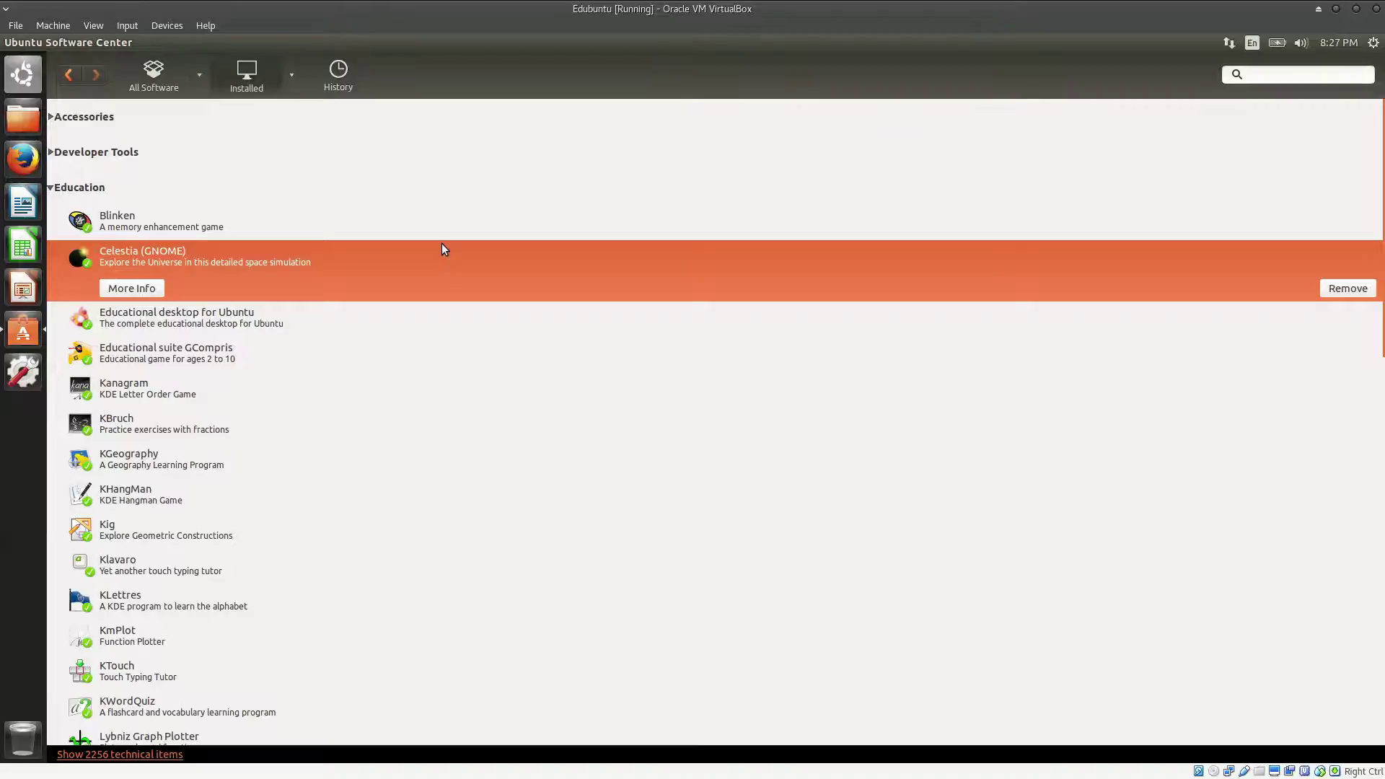
{"action": "left_click", "coordinate": [205, 382]}
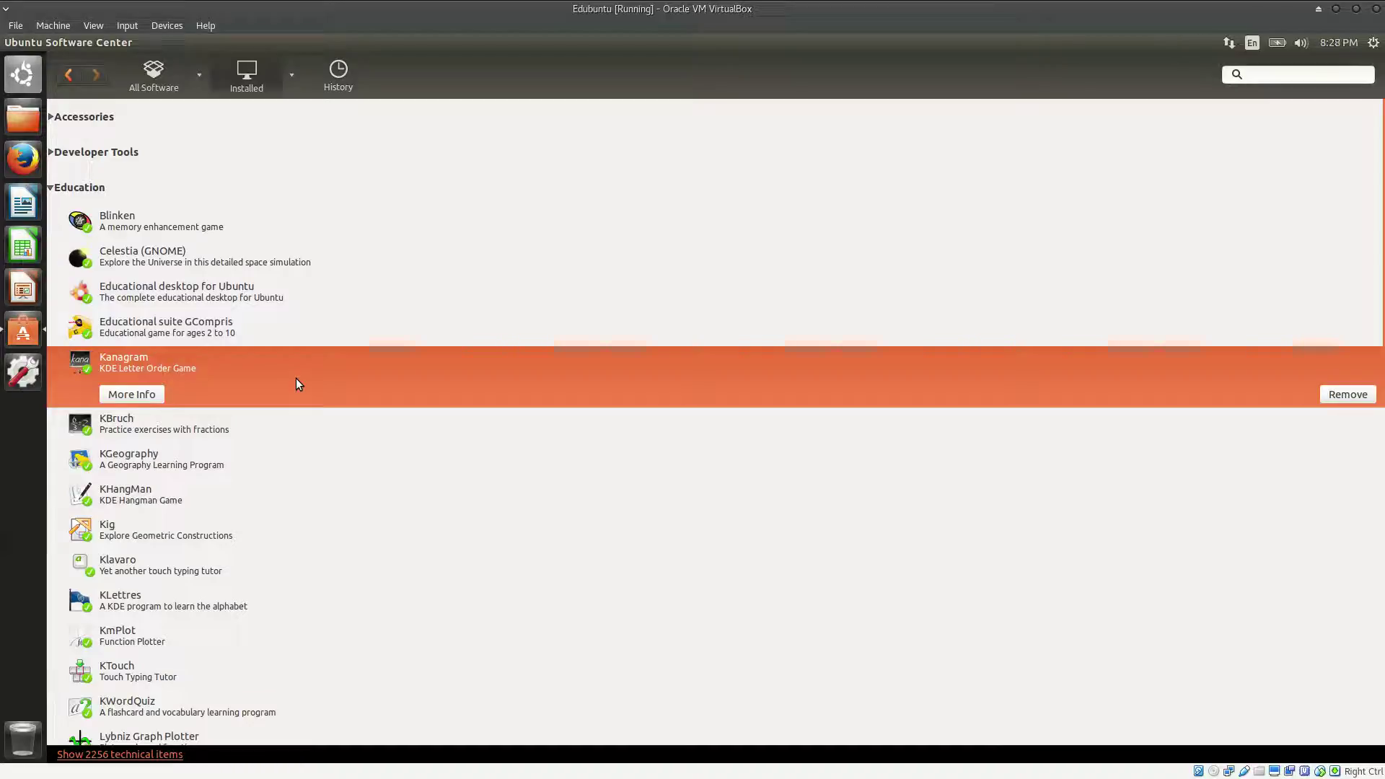
{"action": "left_click", "coordinate": [257, 330]}
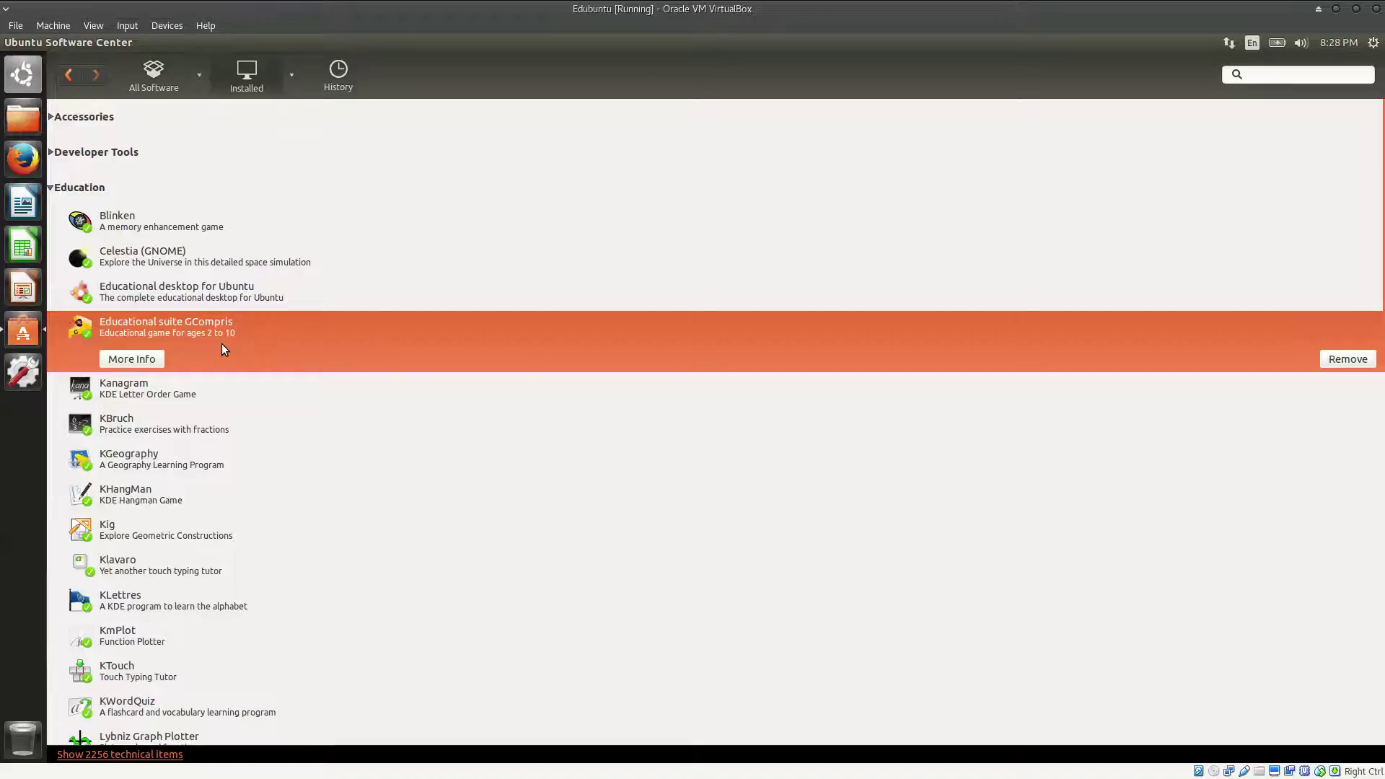
{"action": "left_click", "coordinate": [225, 231]}
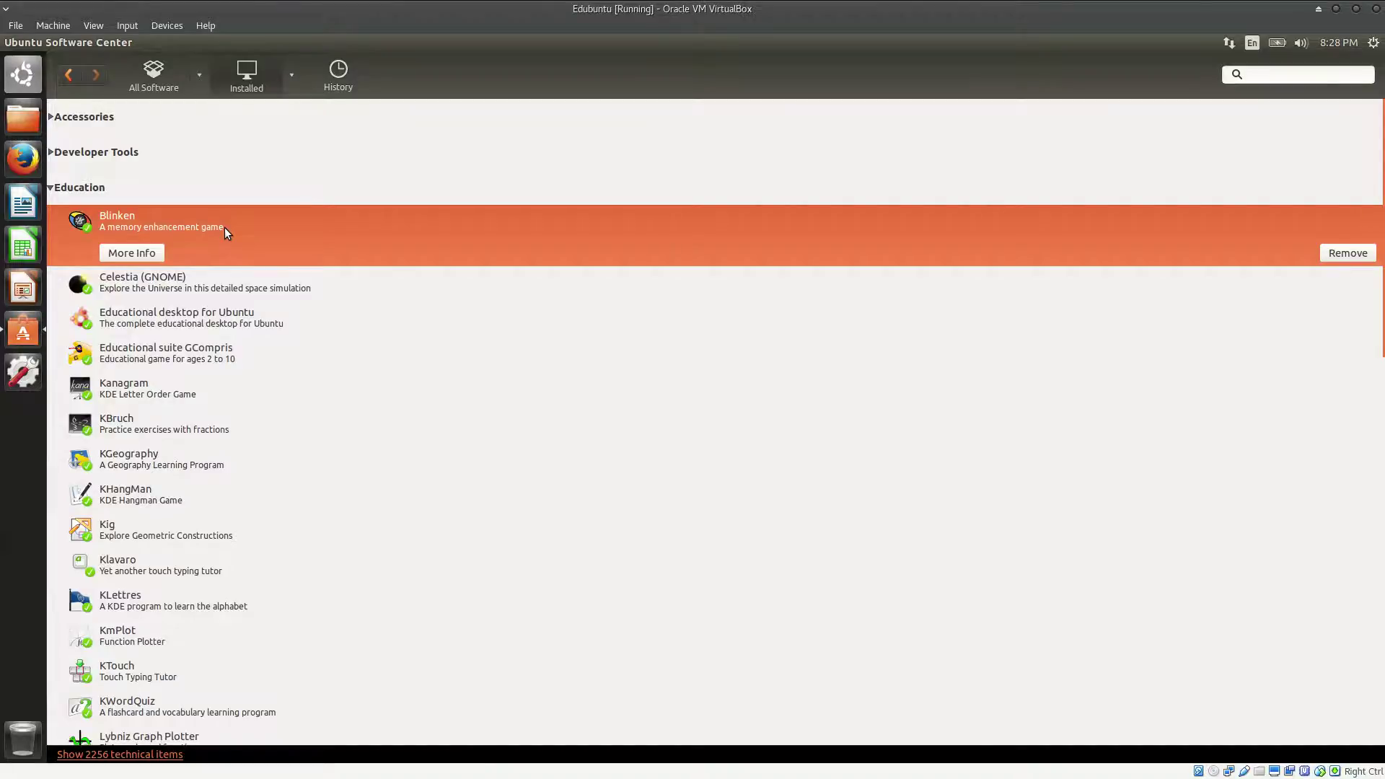
Preview the Education apps Klavaro, Kig, Lybniz Graph Plotter and Marble.
{"action": "scroll", "coordinate": [282, 277], "scroll_direction": "down", "scroll_amount": 2}
{"action": "left_click", "coordinate": [198, 505]}
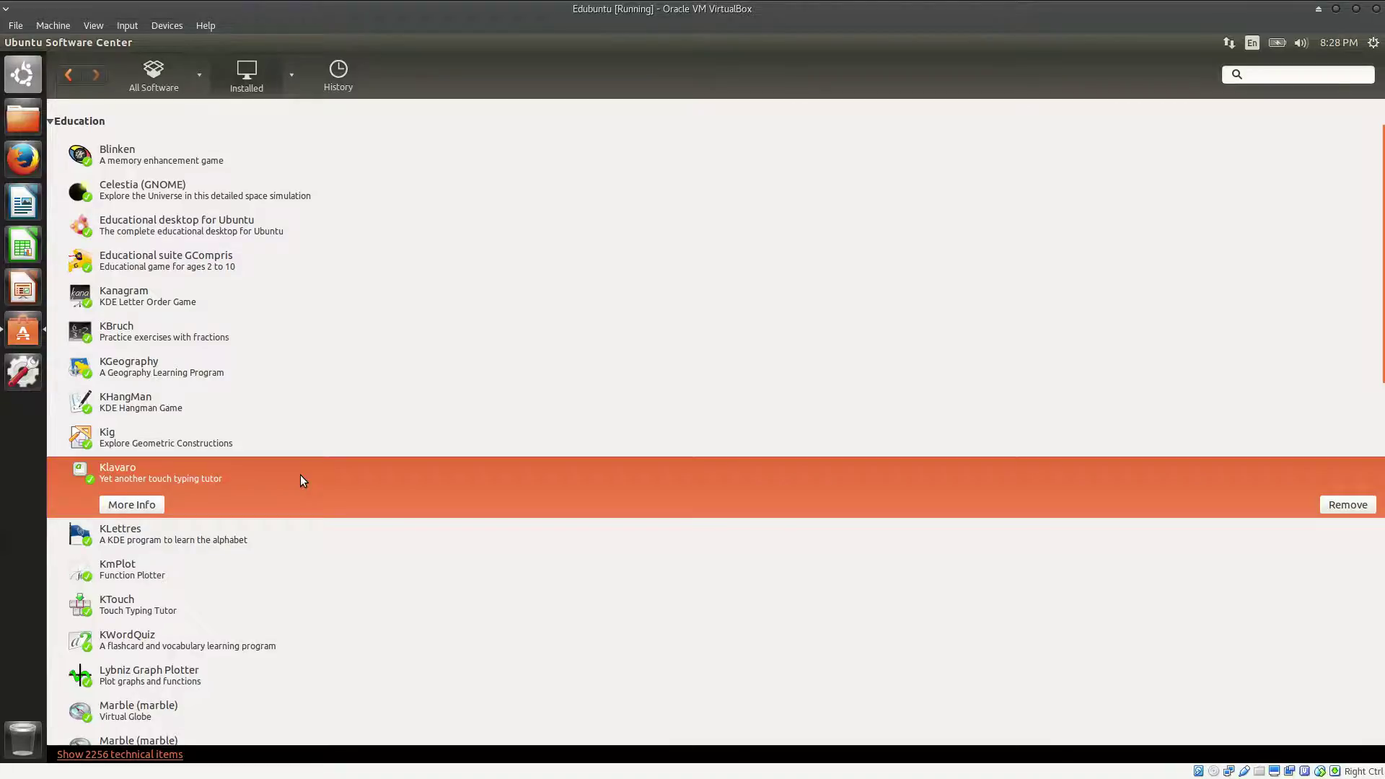
{"action": "left_click", "coordinate": [277, 441]}
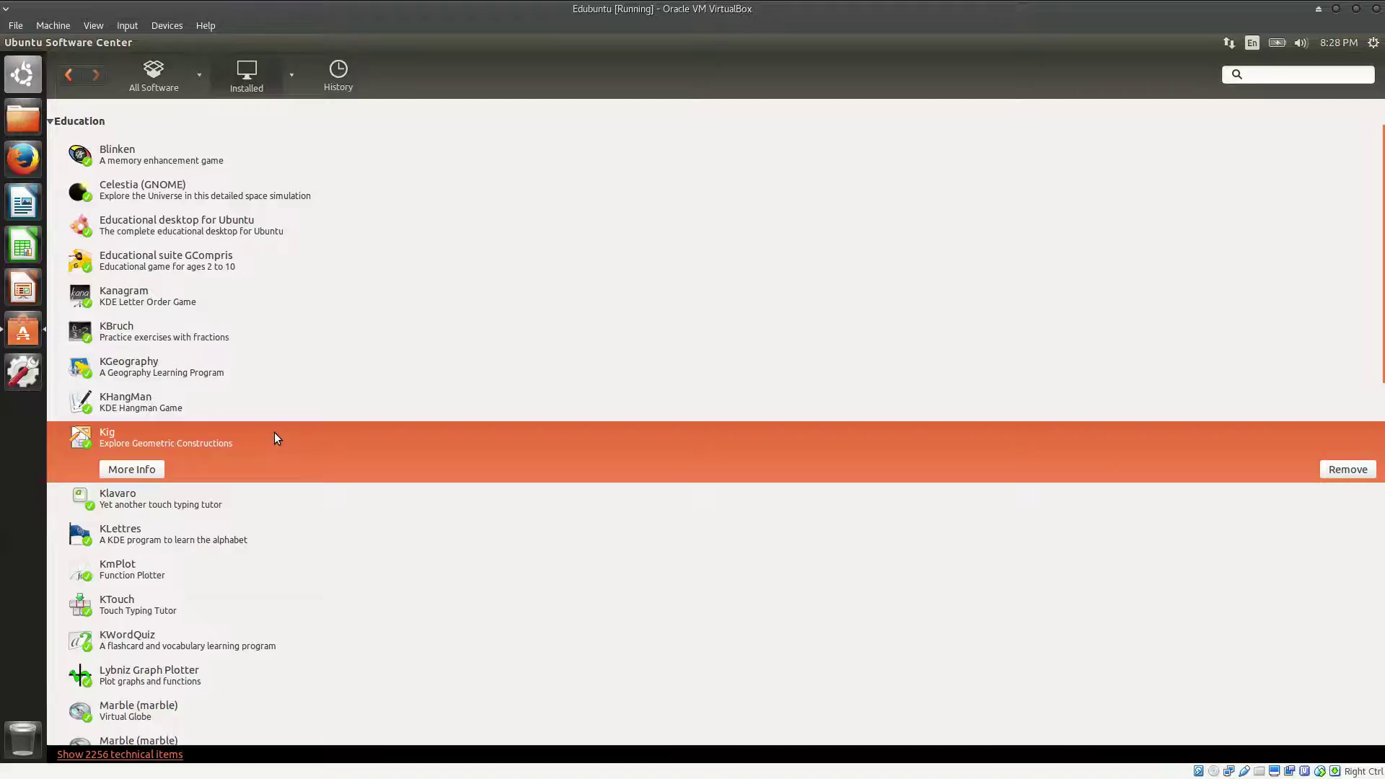
{"action": "scroll", "coordinate": [274, 433], "scroll_direction": "down", "scroll_amount": 5}
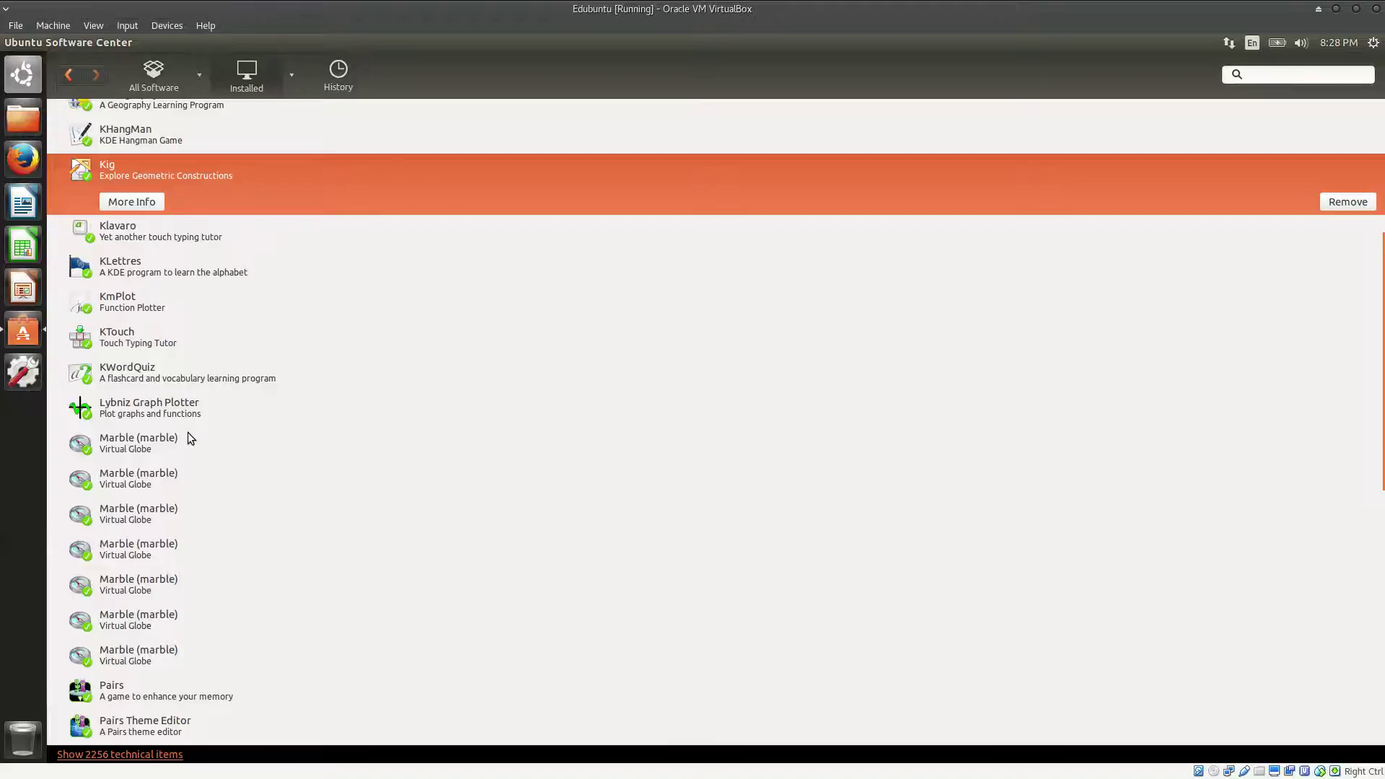
{"action": "left_click", "coordinate": [180, 415]}
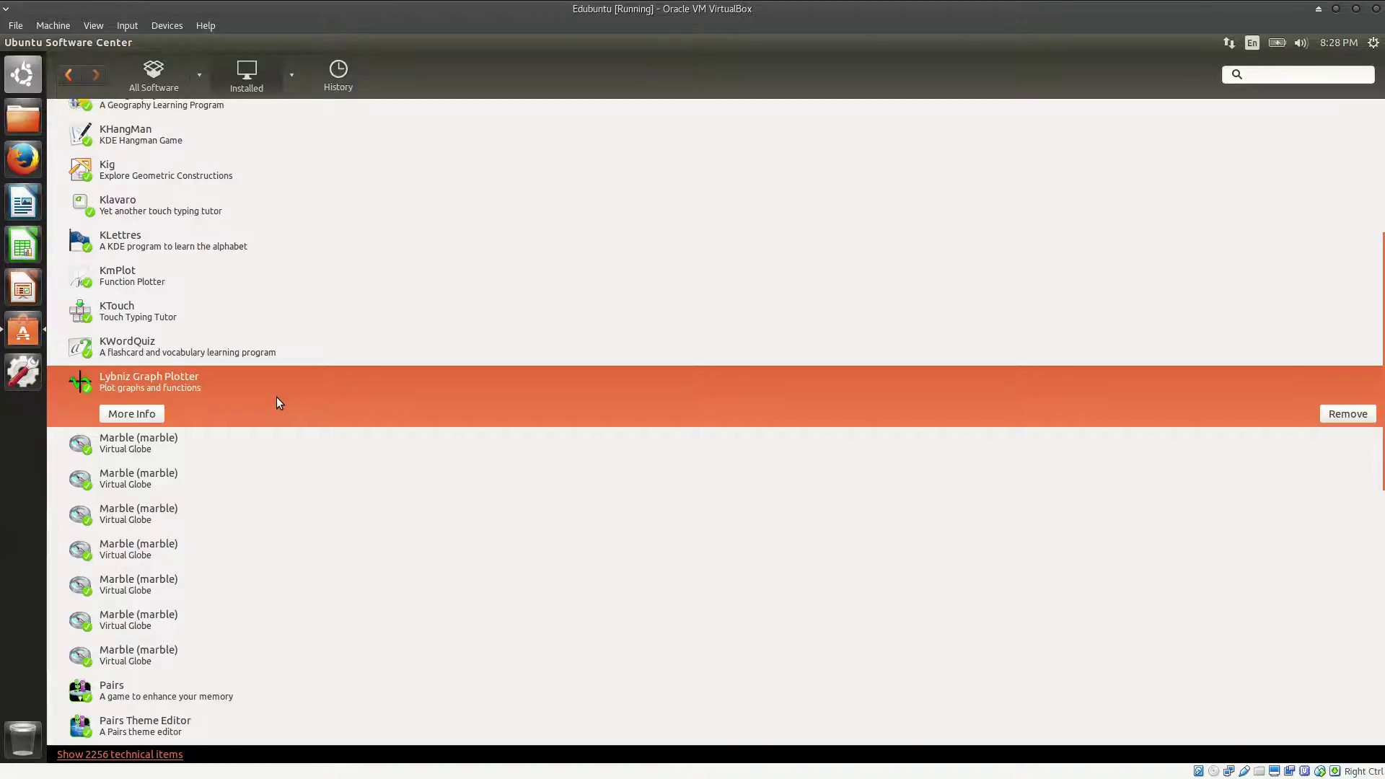
{"action": "scroll", "coordinate": [279, 403], "scroll_direction": "down", "scroll_amount": 2}
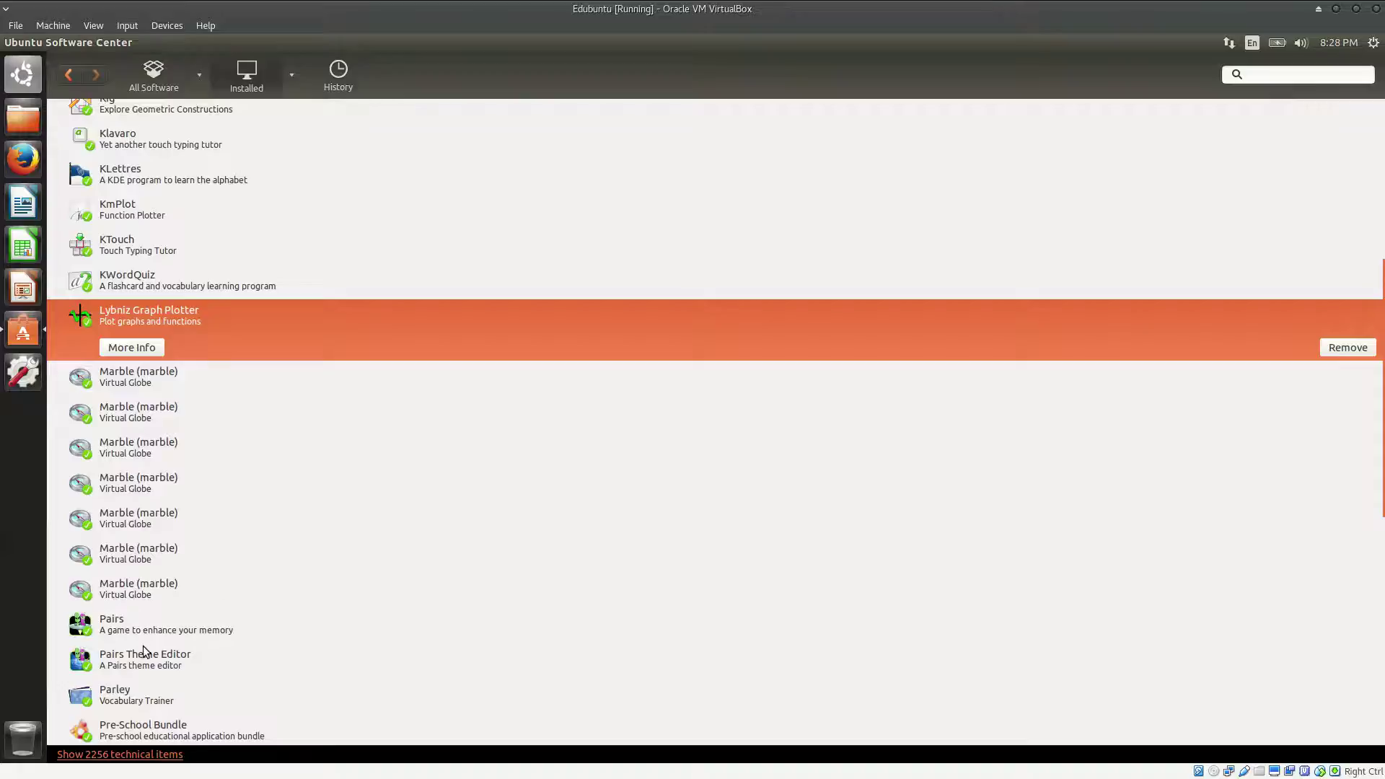
{"action": "left_click", "coordinate": [144, 557]}
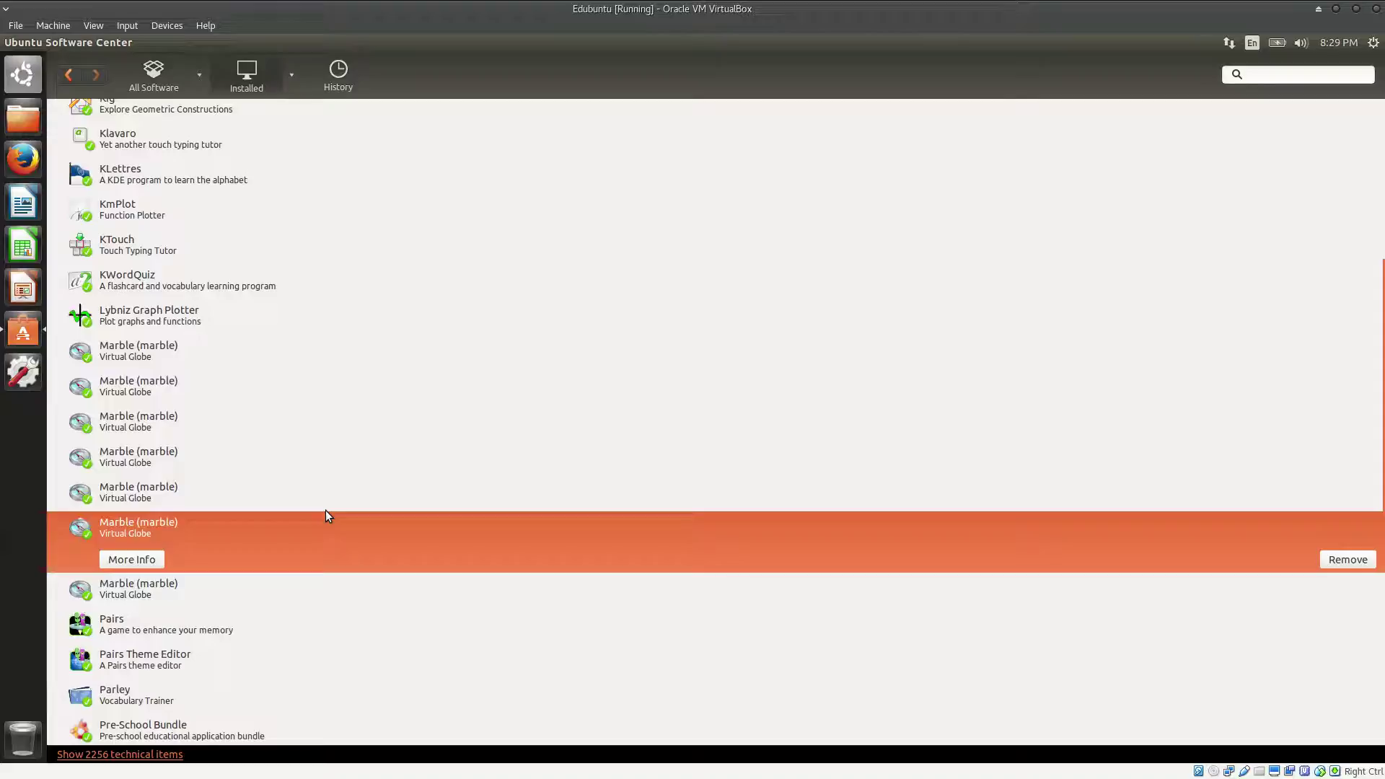
Preview Pairs, Tux Math, Tux Paint and Tux Typing, then return to the list top.
{"action": "scroll", "coordinate": [330, 509], "scroll_direction": "down", "scroll_amount": 3}
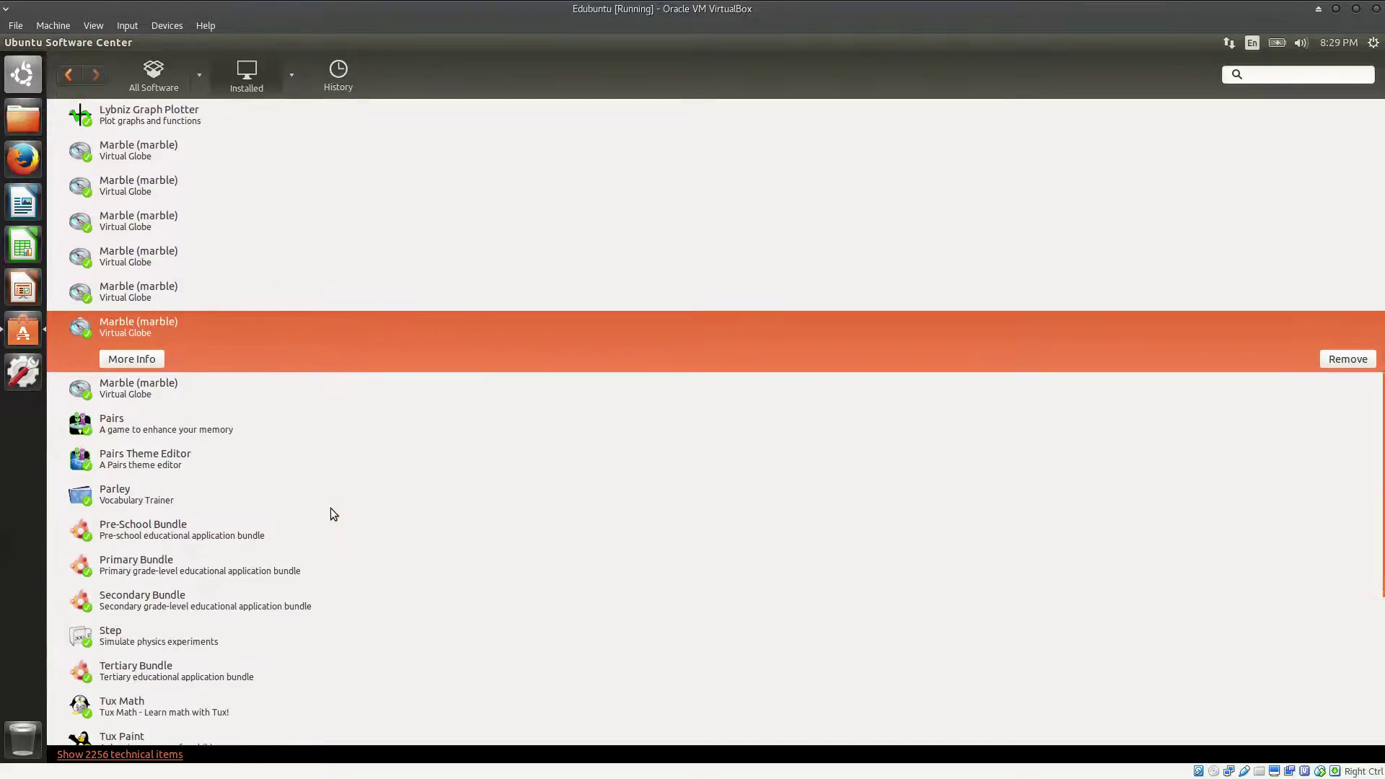
{"action": "left_click", "coordinate": [186, 433]}
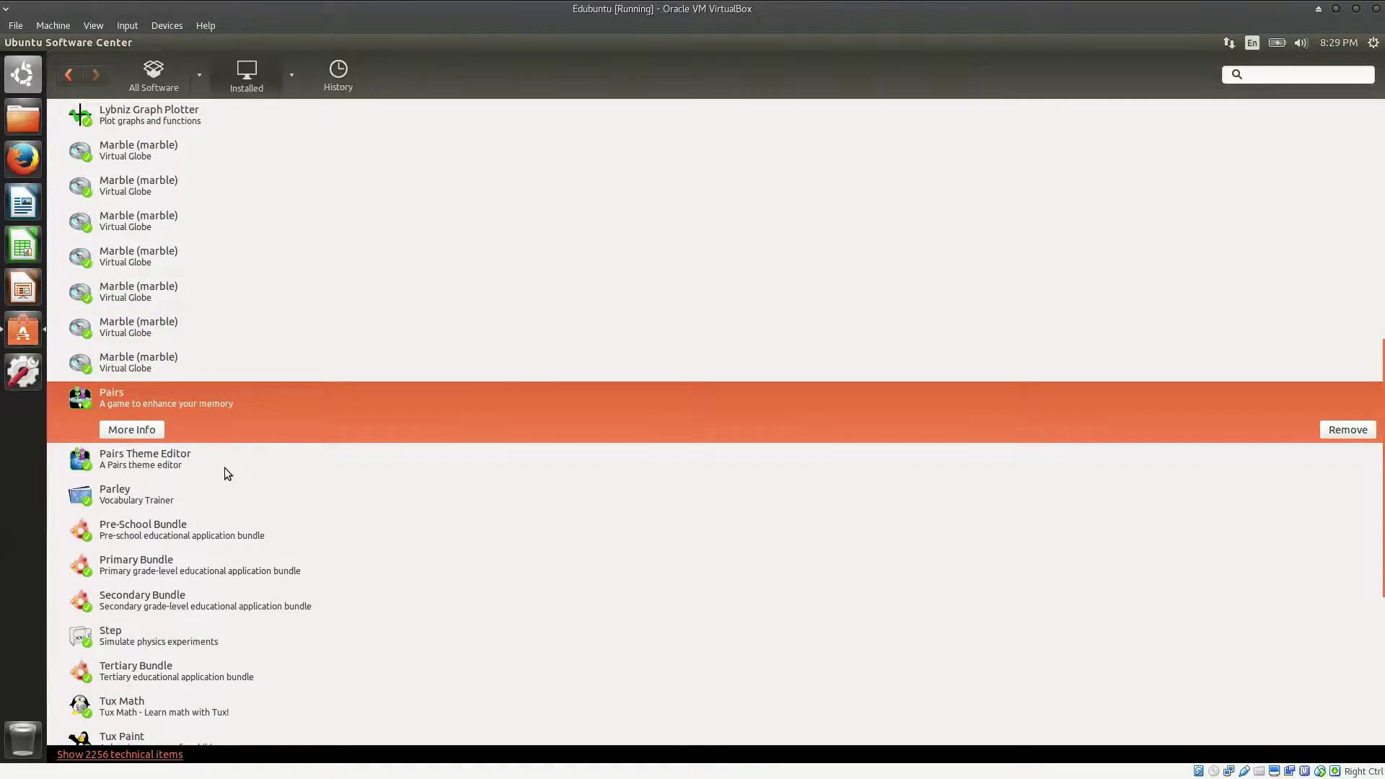
{"action": "scroll", "coordinate": [226, 473], "scroll_direction": "down", "scroll_amount": 4}
{"action": "left_click", "coordinate": [147, 441]}
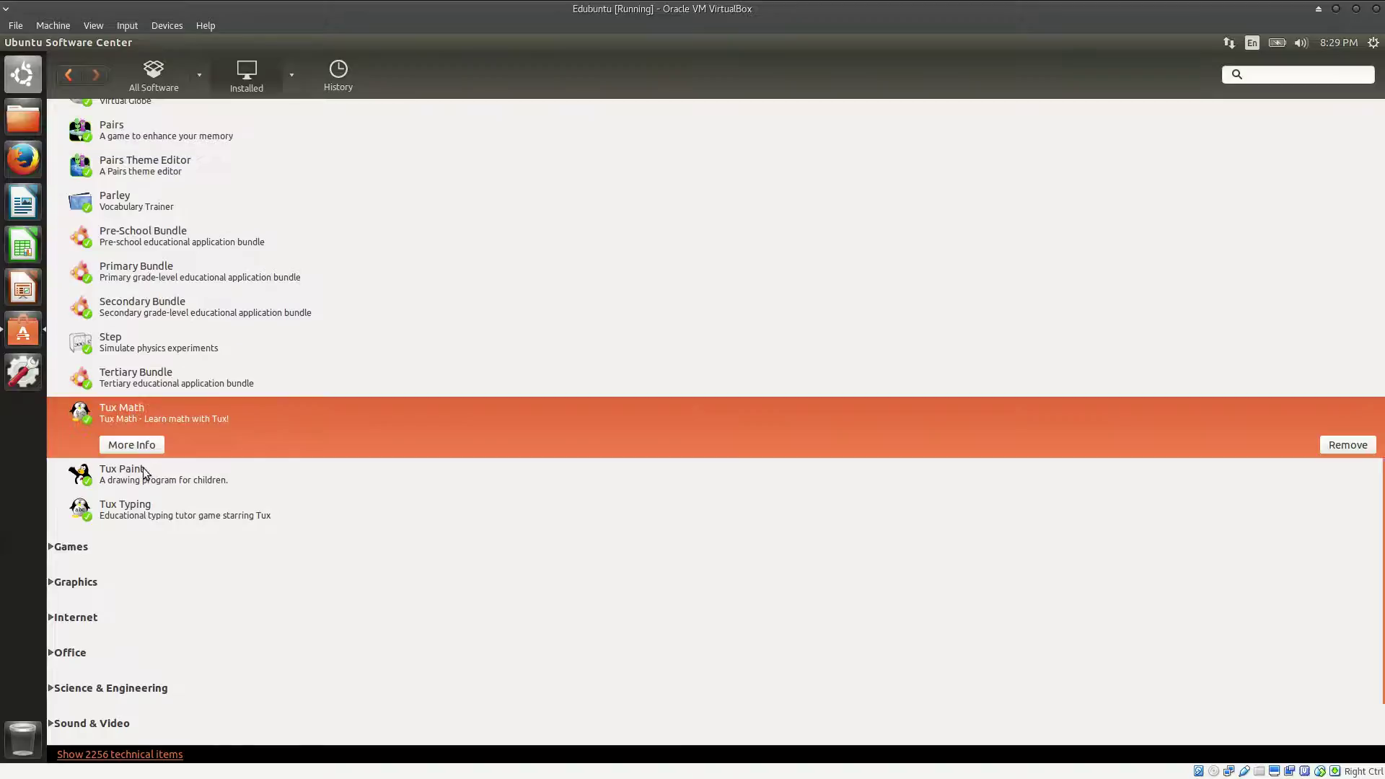
{"action": "left_click", "coordinate": [133, 486]}
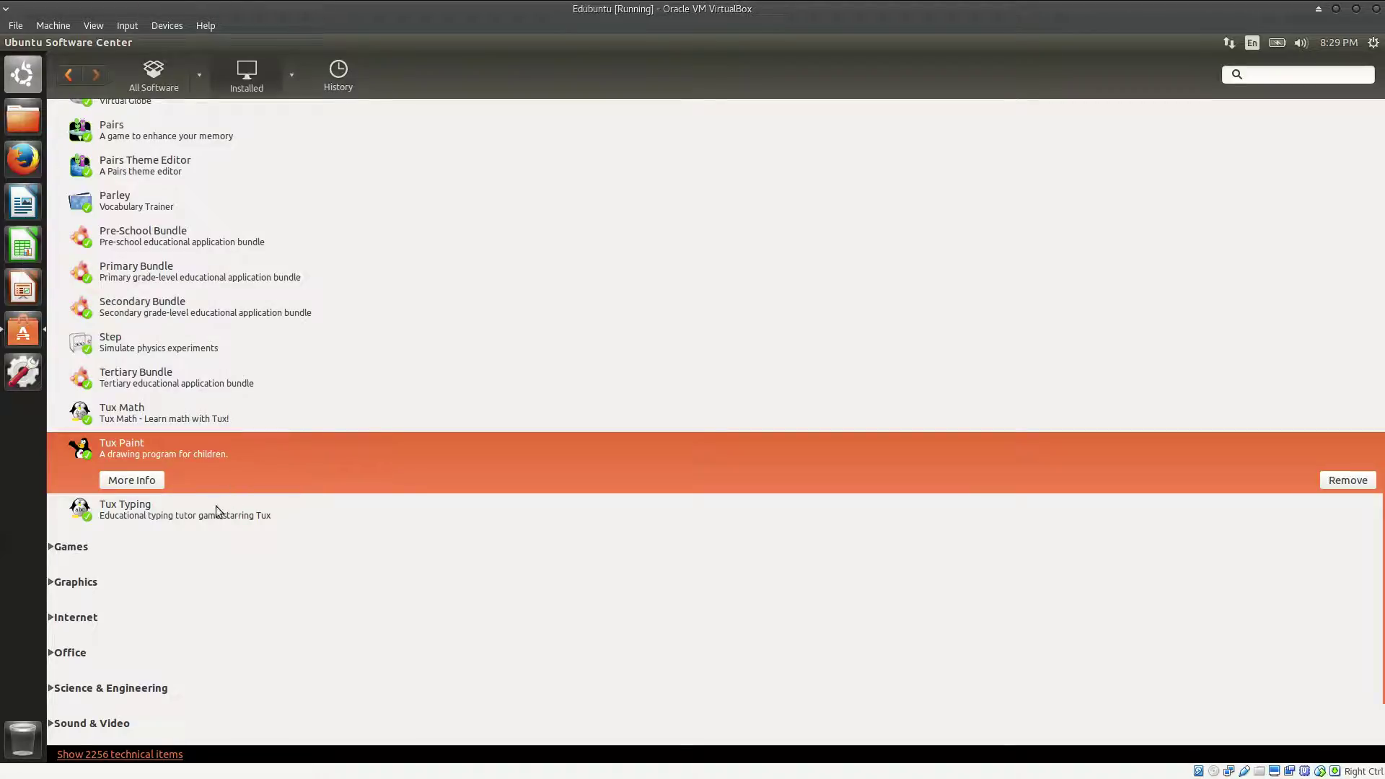
{"action": "left_click", "coordinate": [177, 516]}
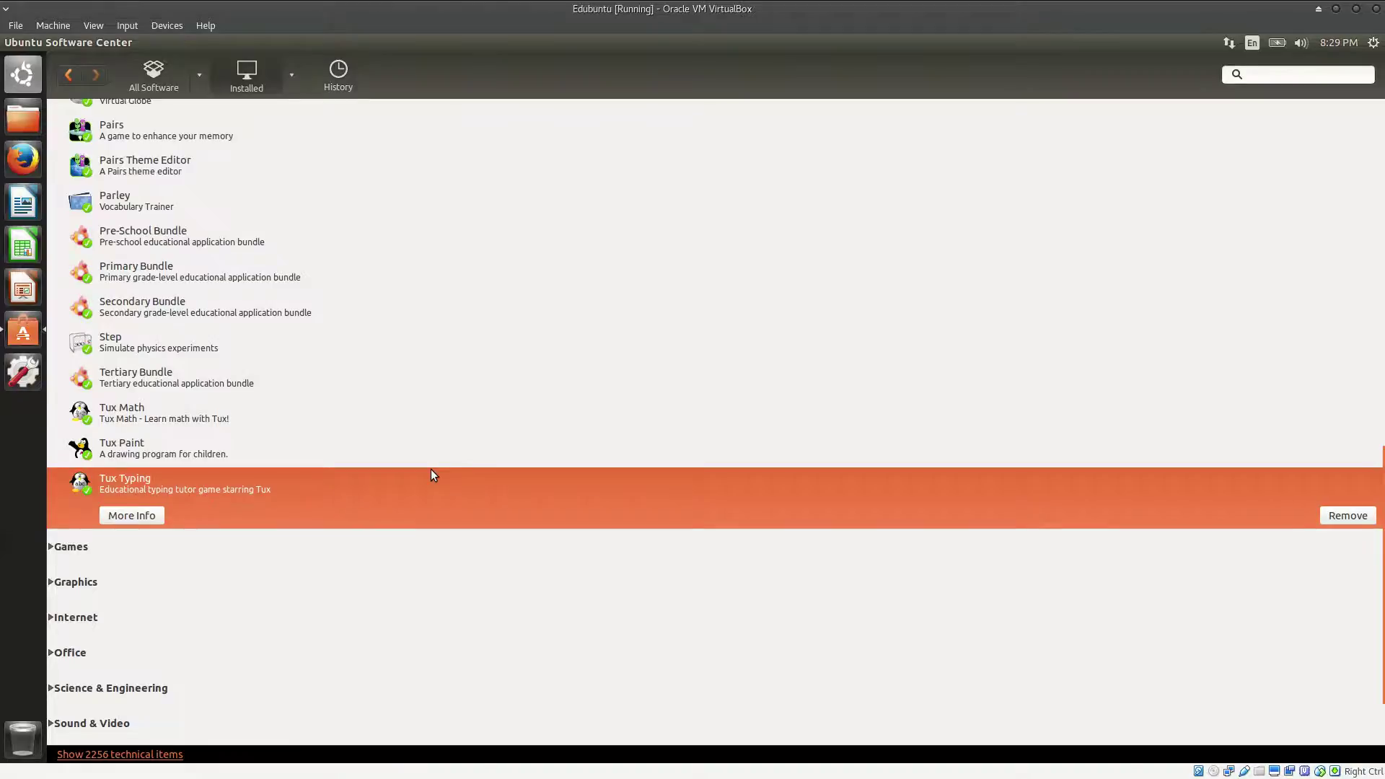
{"action": "scroll", "coordinate": [431, 468], "scroll_direction": "up", "scroll_amount": 15}
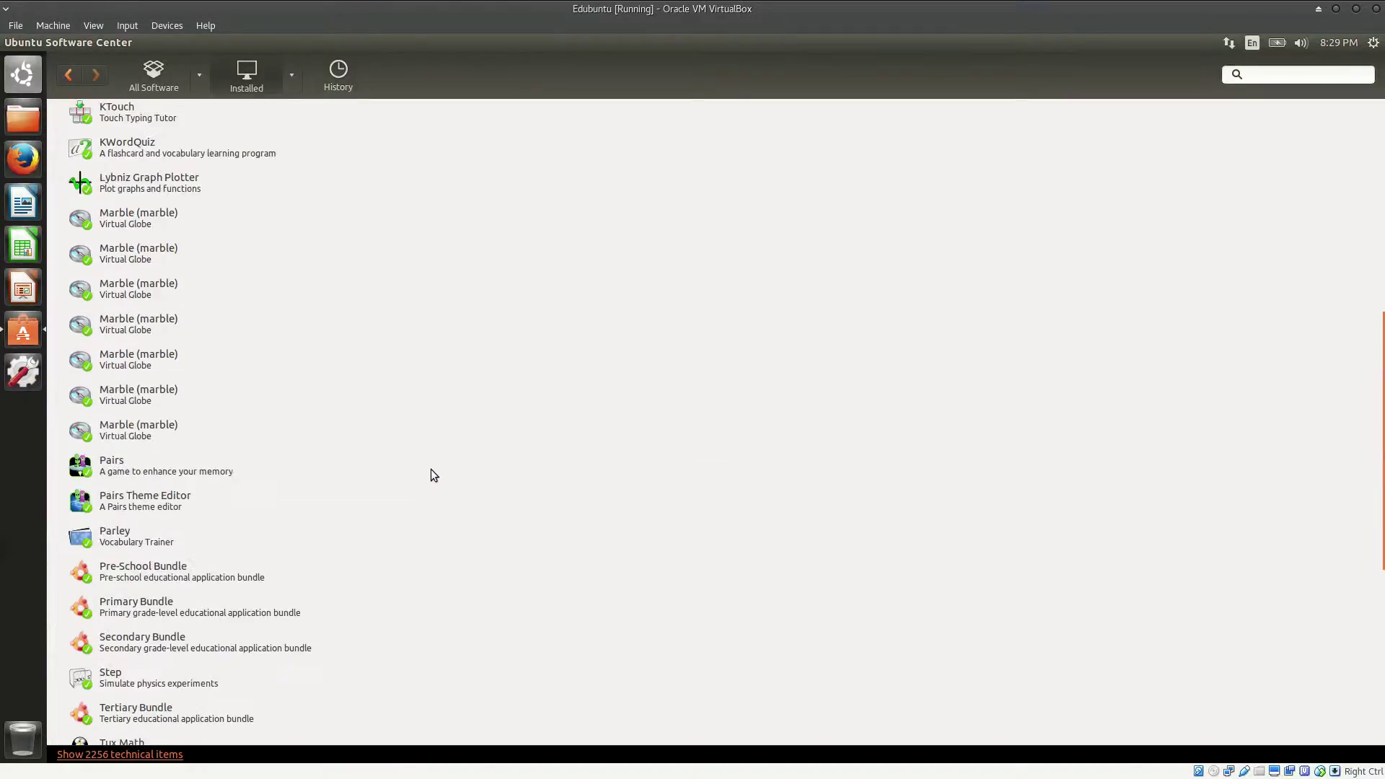
Collapse Education, expand Games and preview Potato Guy, Laby, Atomix and gbrainy.
{"action": "left_click", "coordinate": [79, 188]}
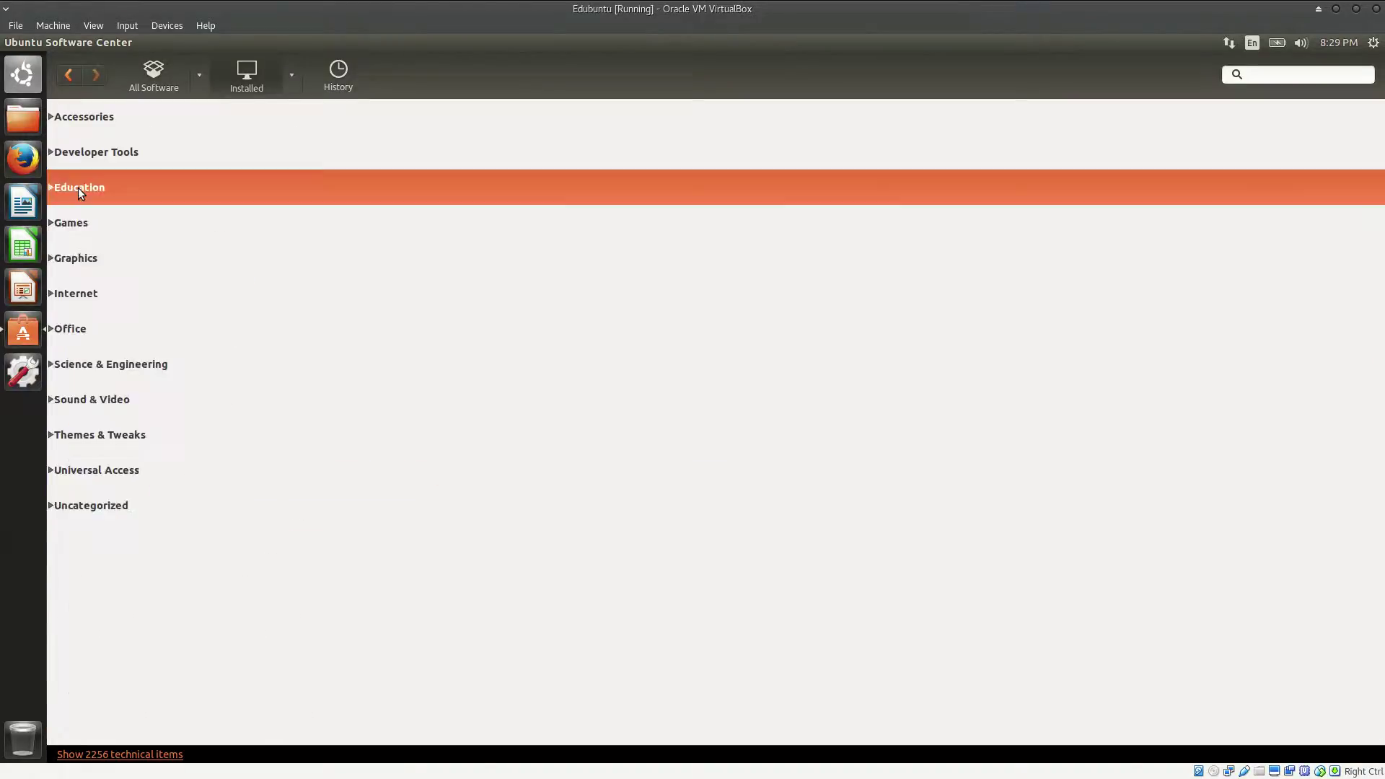
{"action": "left_click", "coordinate": [70, 225]}
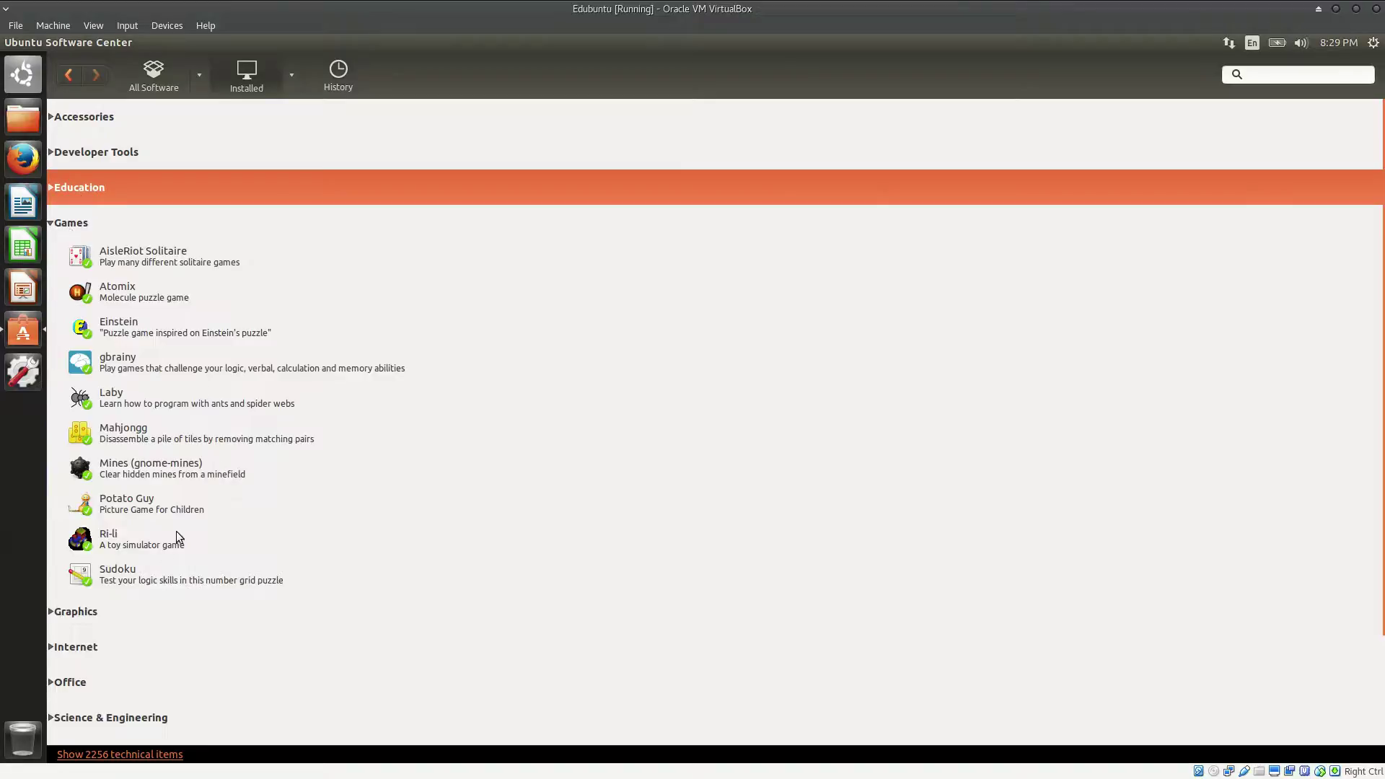
{"action": "left_click", "coordinate": [201, 518]}
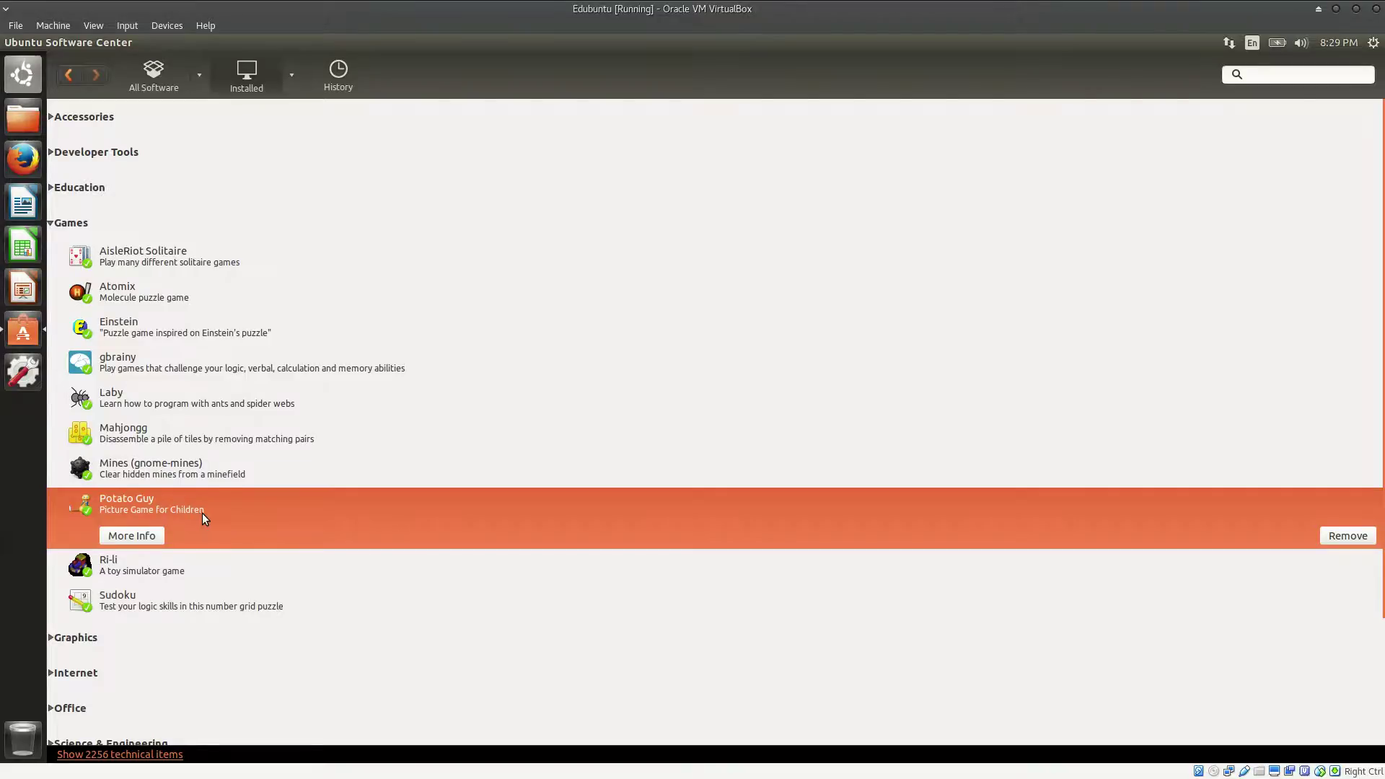
{"action": "left_click", "coordinate": [280, 403]}
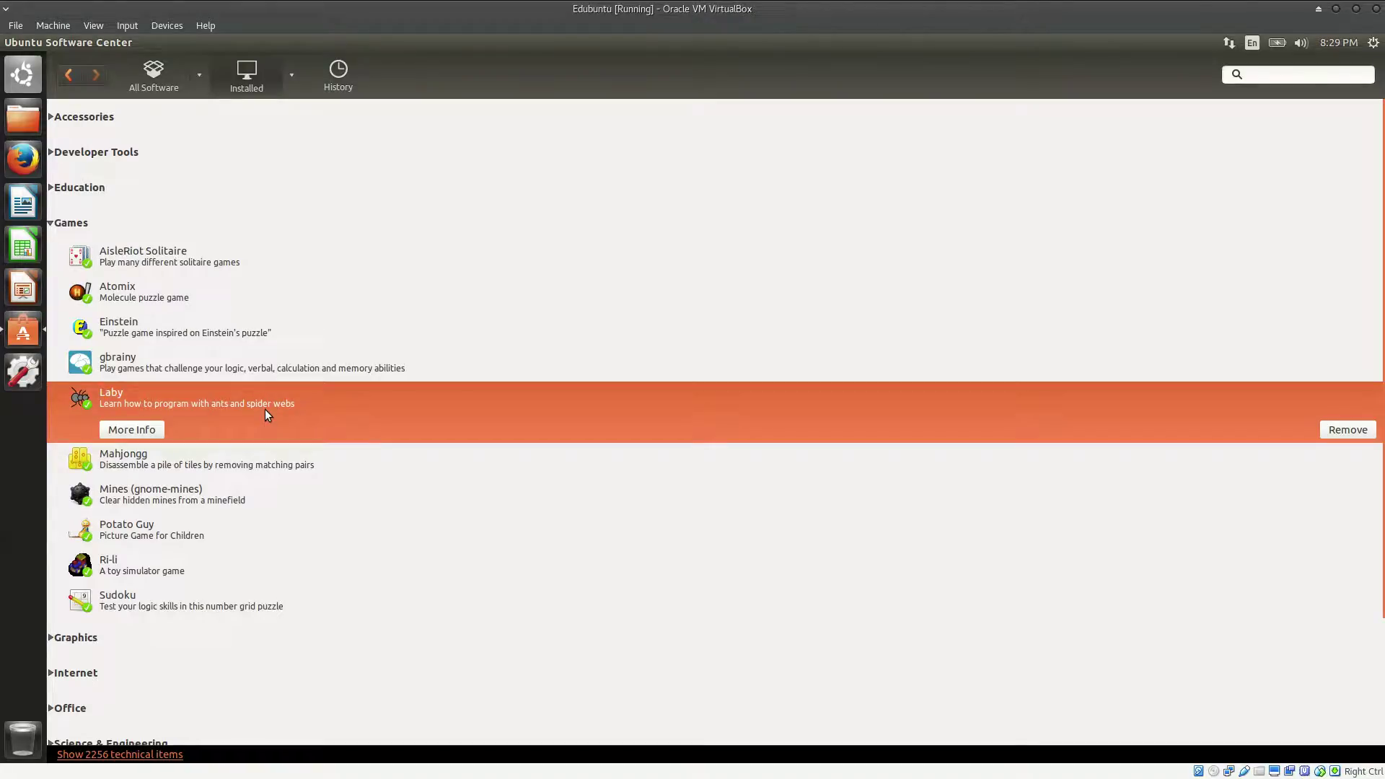
{"action": "left_click", "coordinate": [124, 288]}
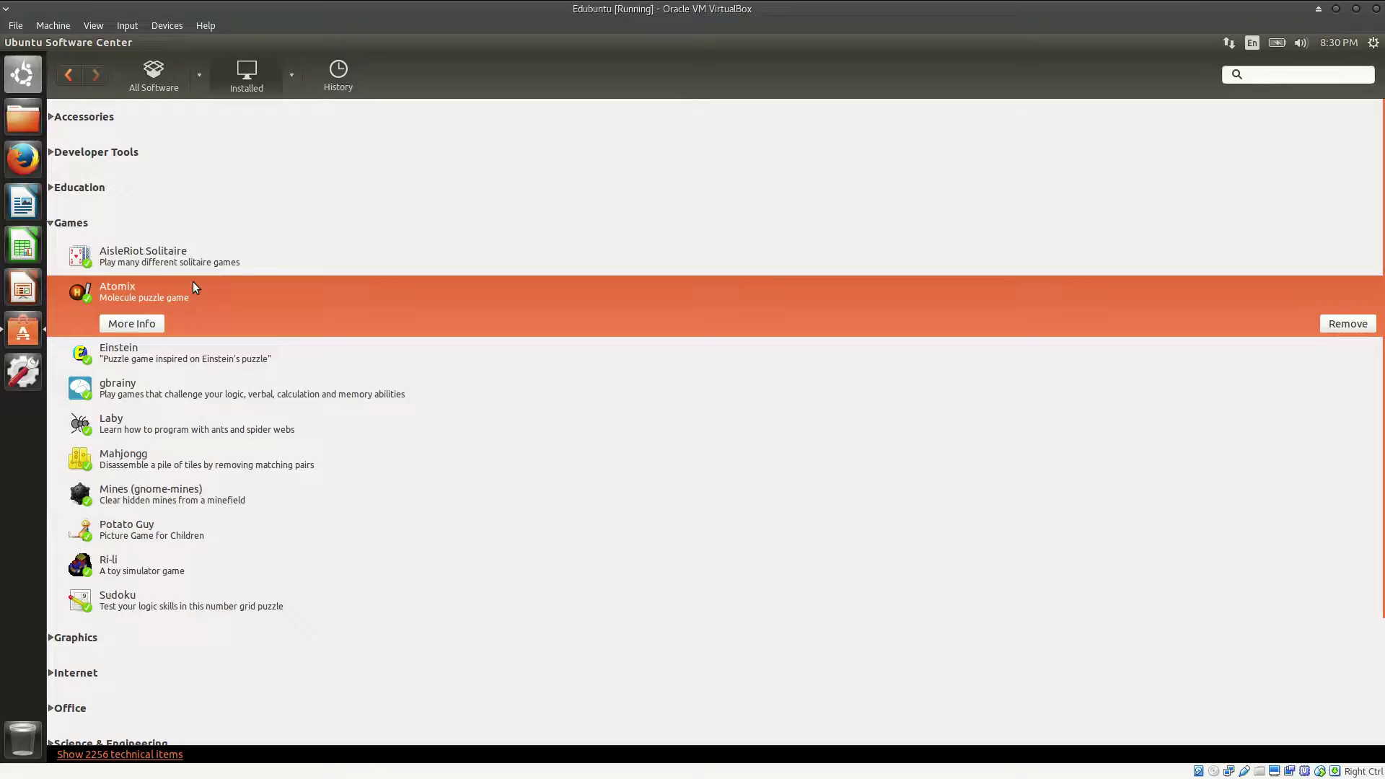
{"action": "left_click", "coordinate": [181, 383]}
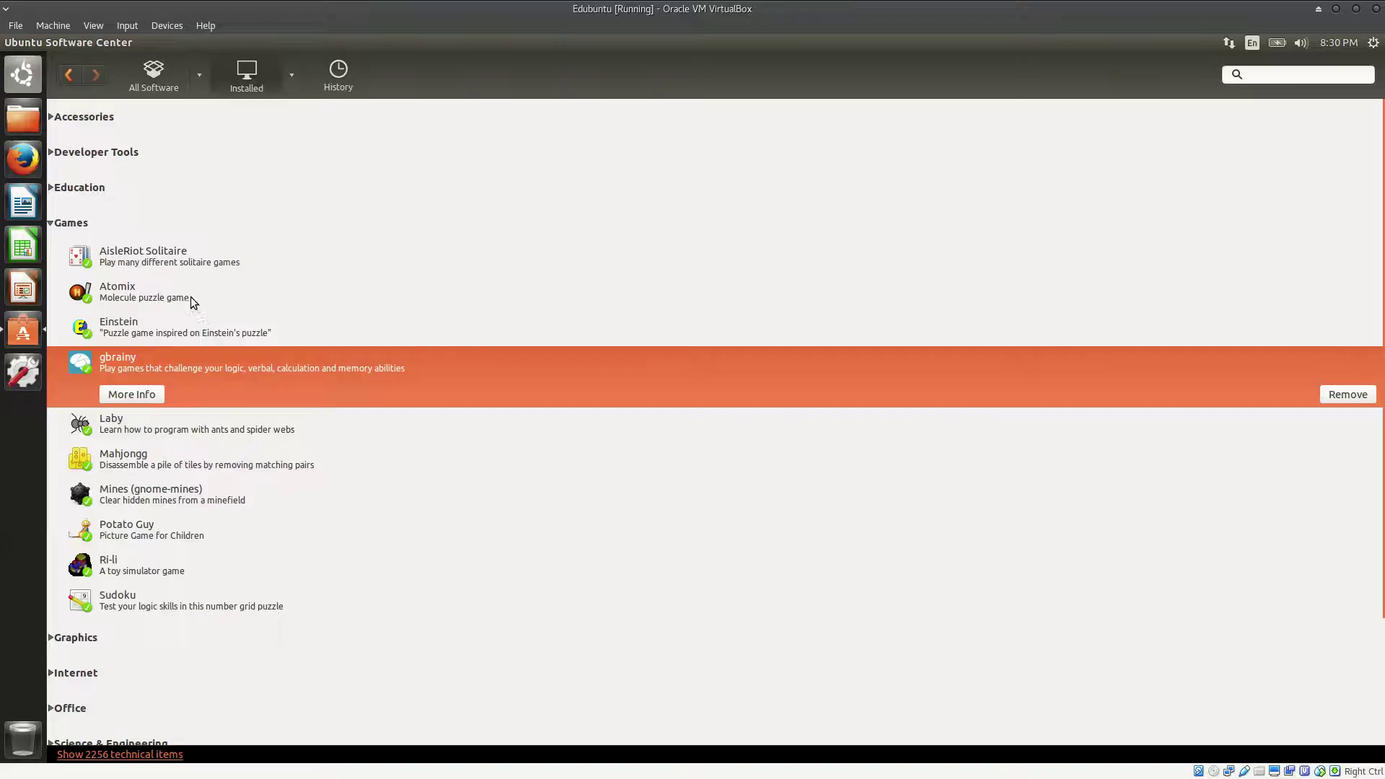
Switch from Games to Graphics and preview calibre, E-Book Viewer, GIMP, ImageMagick and Inkscape.
{"action": "left_click", "coordinate": [78, 231]}
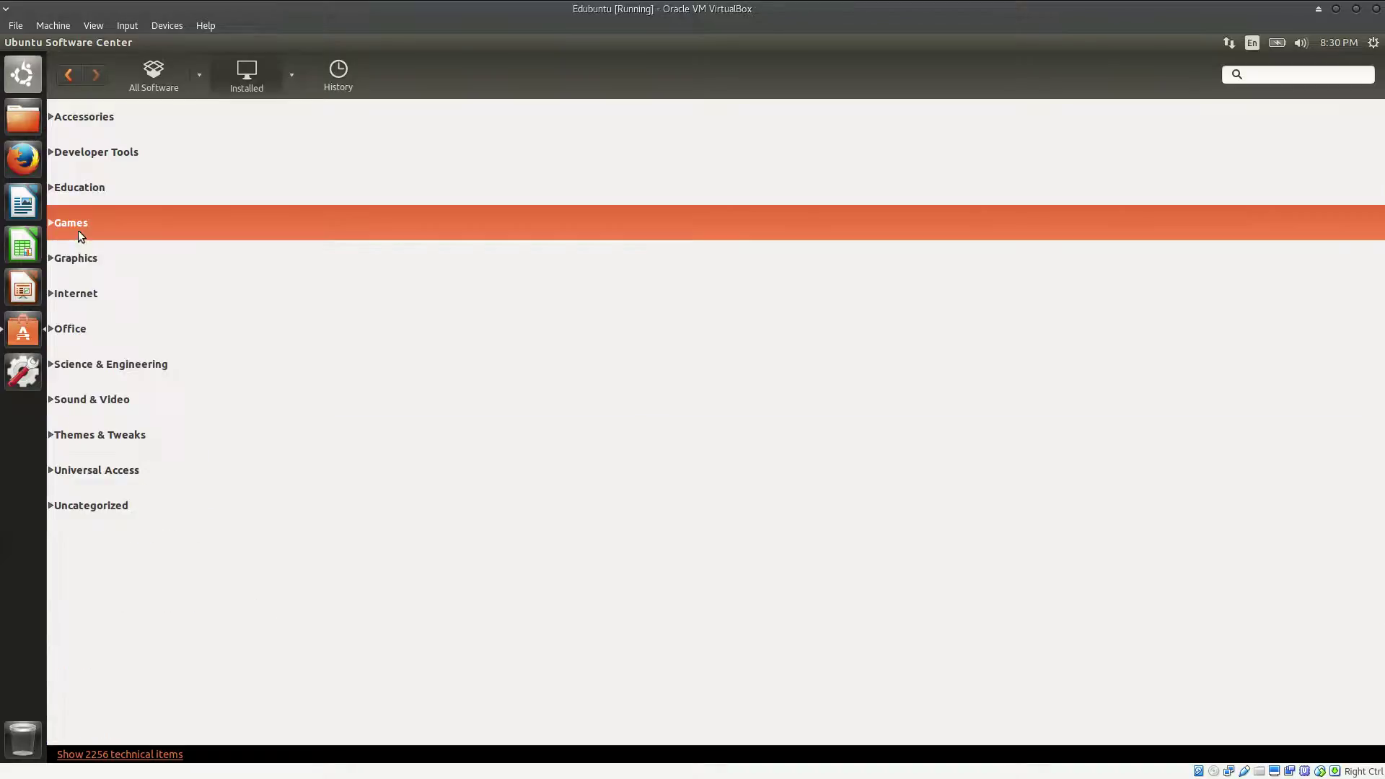
{"action": "left_click", "coordinate": [71, 258]}
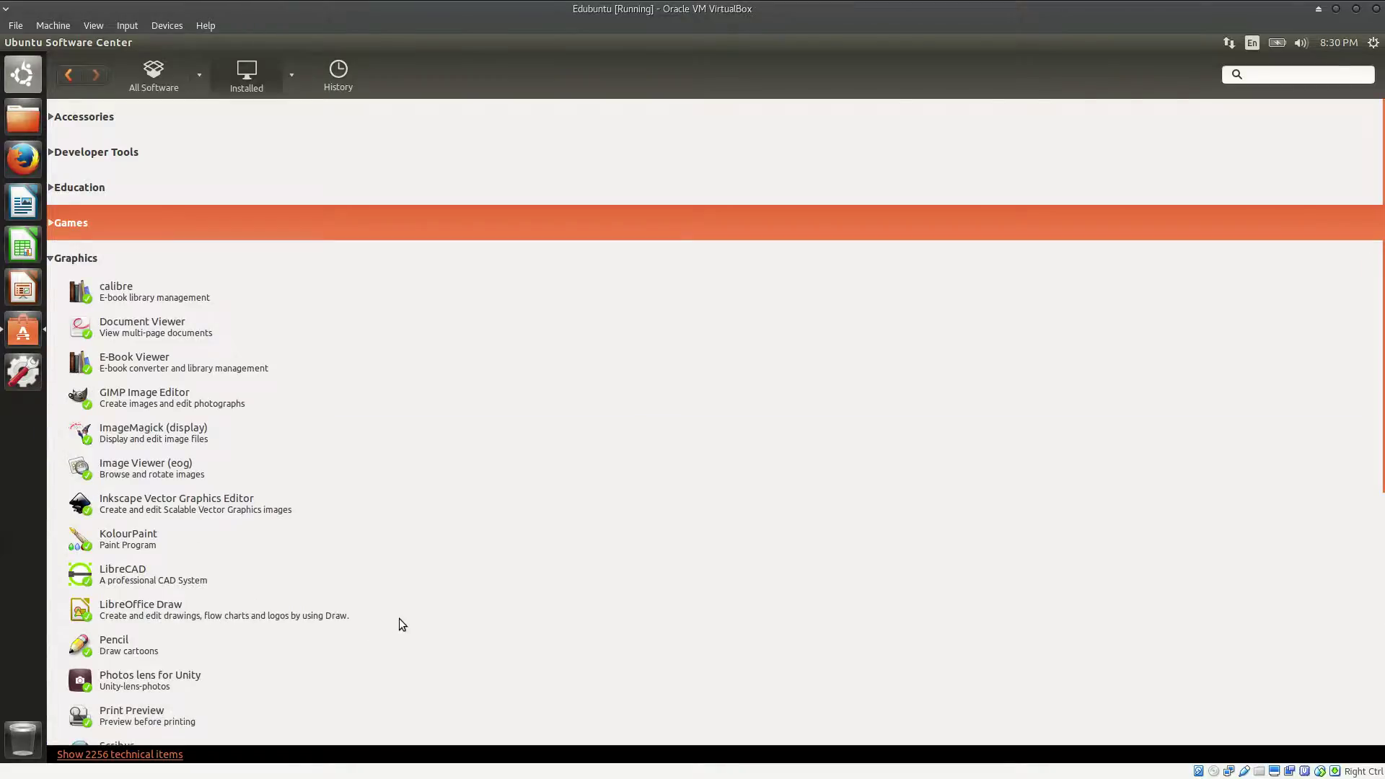
{"action": "scroll", "coordinate": [361, 582], "scroll_direction": "down", "scroll_amount": 4}
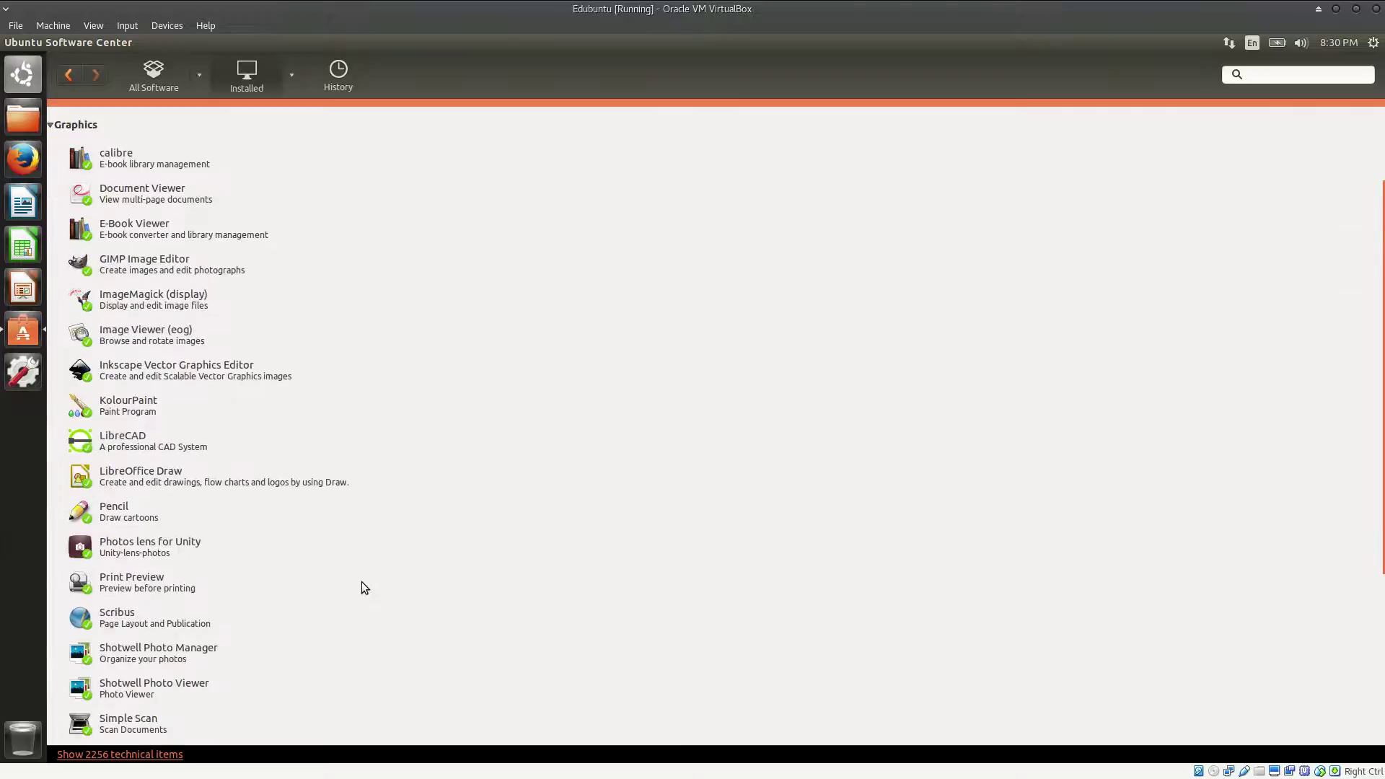
{"action": "scroll", "coordinate": [362, 581], "scroll_direction": "up", "scroll_amount": 2}
{"action": "left_click", "coordinate": [165, 230]}
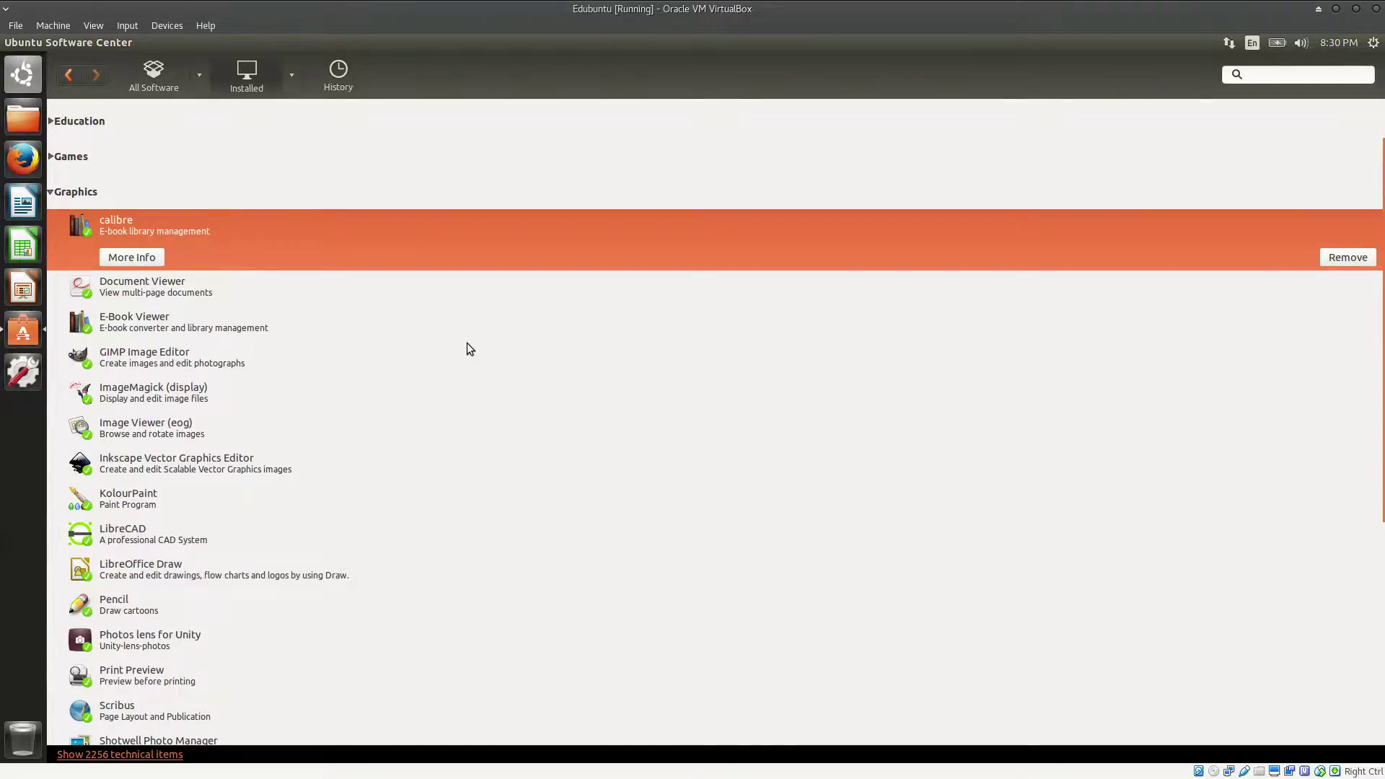
{"action": "left_click", "coordinate": [193, 332]}
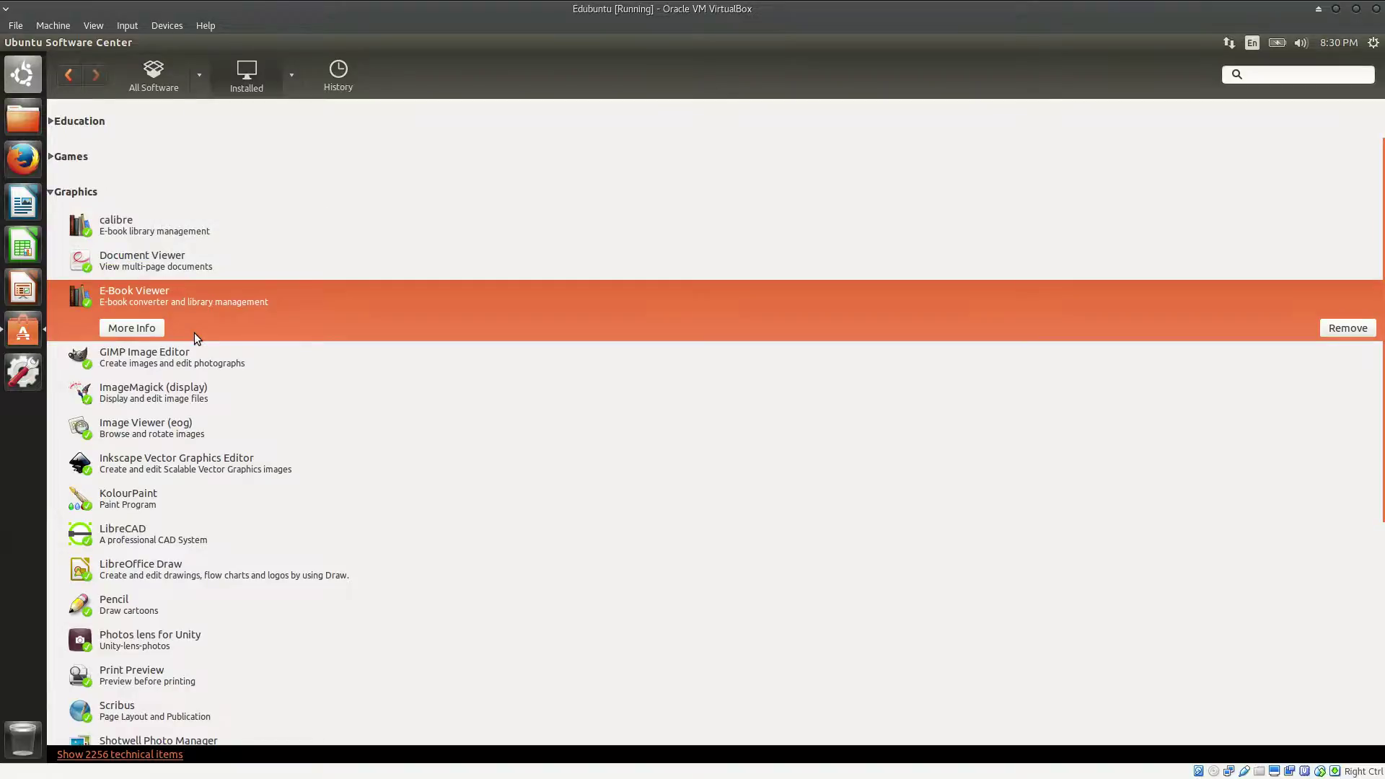
{"action": "left_click", "coordinate": [193, 361]}
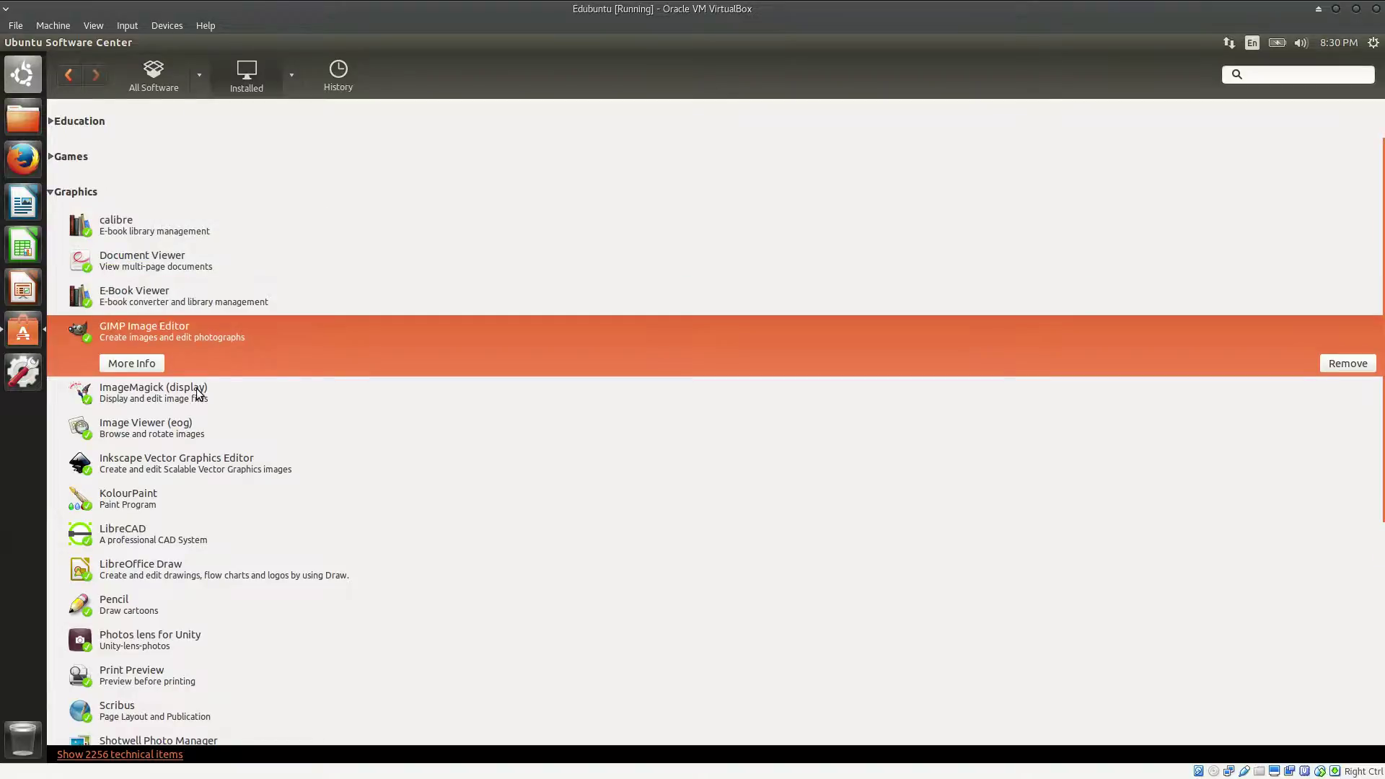
{"action": "left_click", "coordinate": [199, 393]}
{"action": "left_click", "coordinate": [195, 469]}
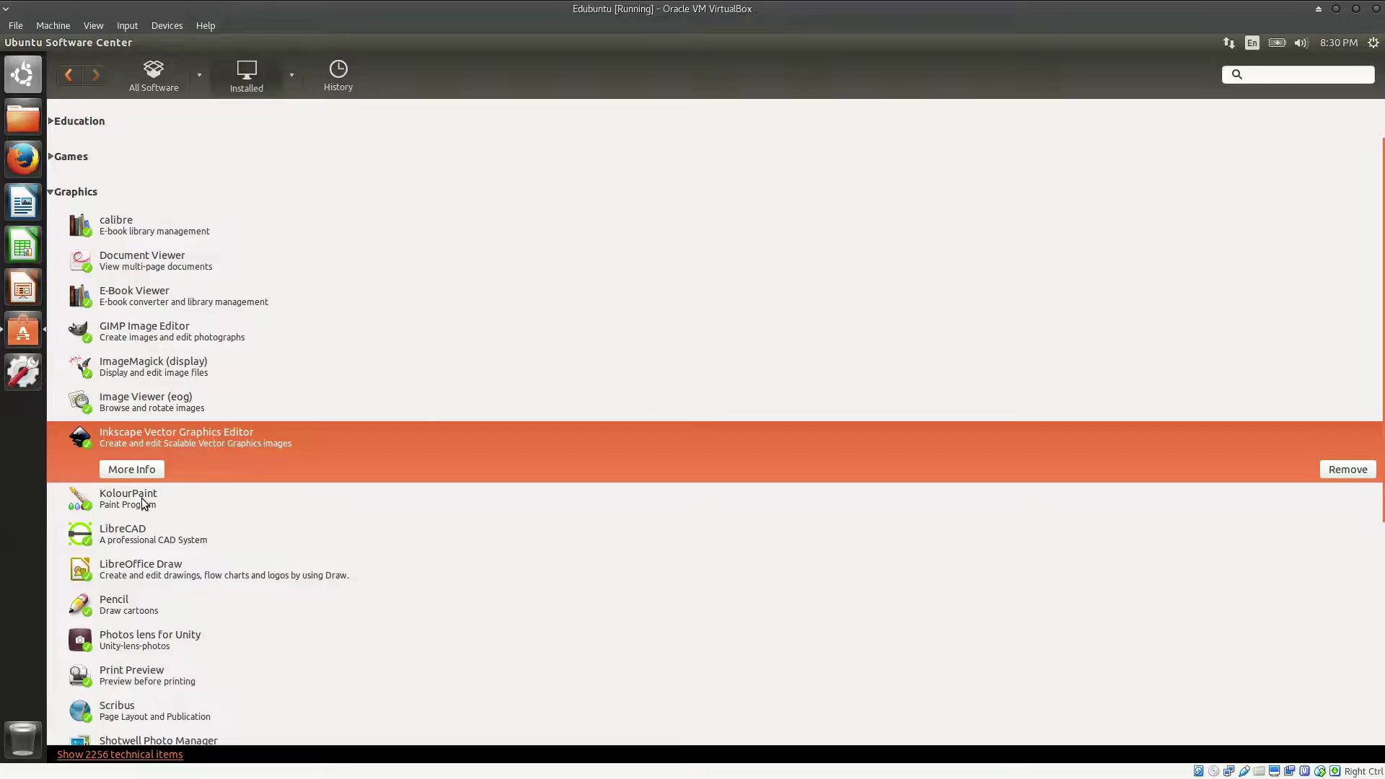
Preview KolourPaint, LibreCAD, LibreOffice Draw and Scribus, then collapse Graphics.
{"action": "left_click", "coordinate": [329, 511]}
{"action": "scroll", "coordinate": [267, 398], "scroll_direction": "down", "scroll_amount": 3}
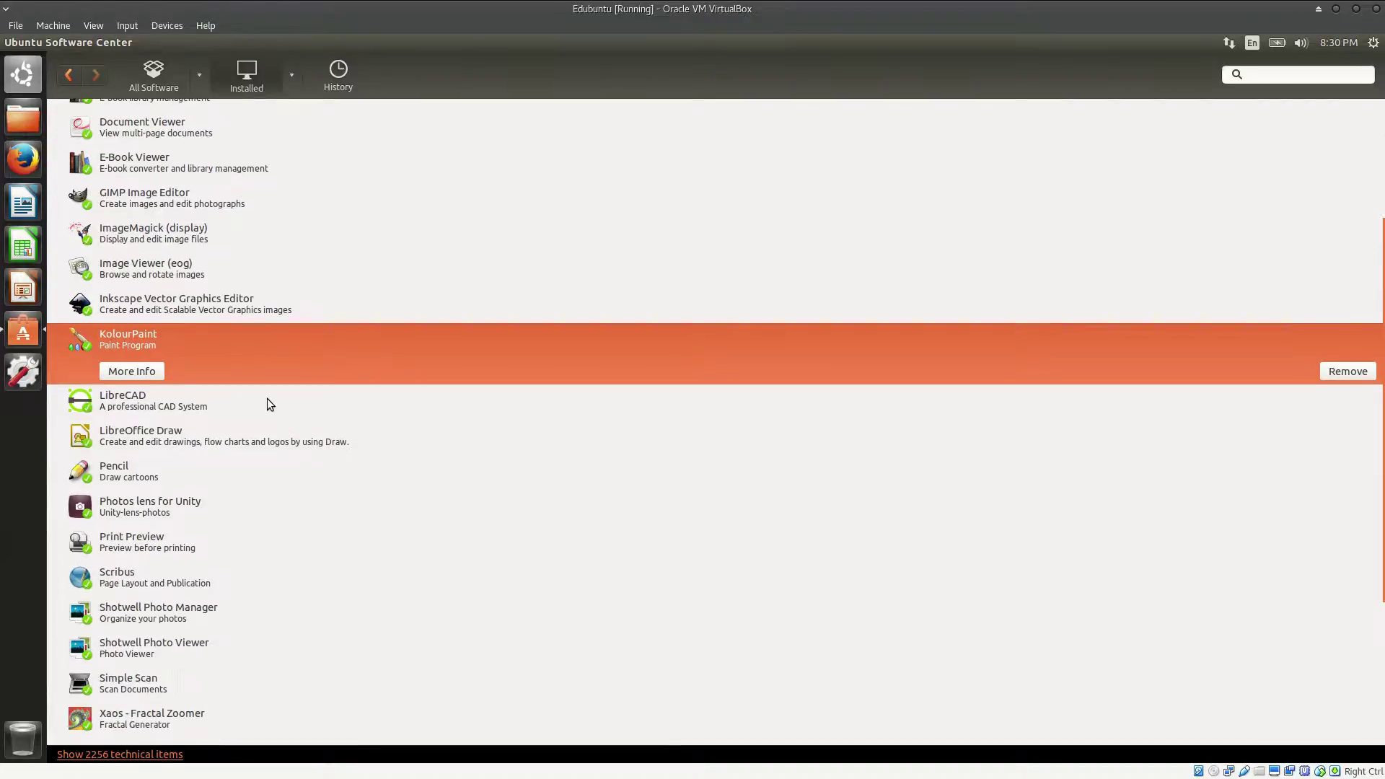
{"action": "left_click", "coordinate": [243, 404]}
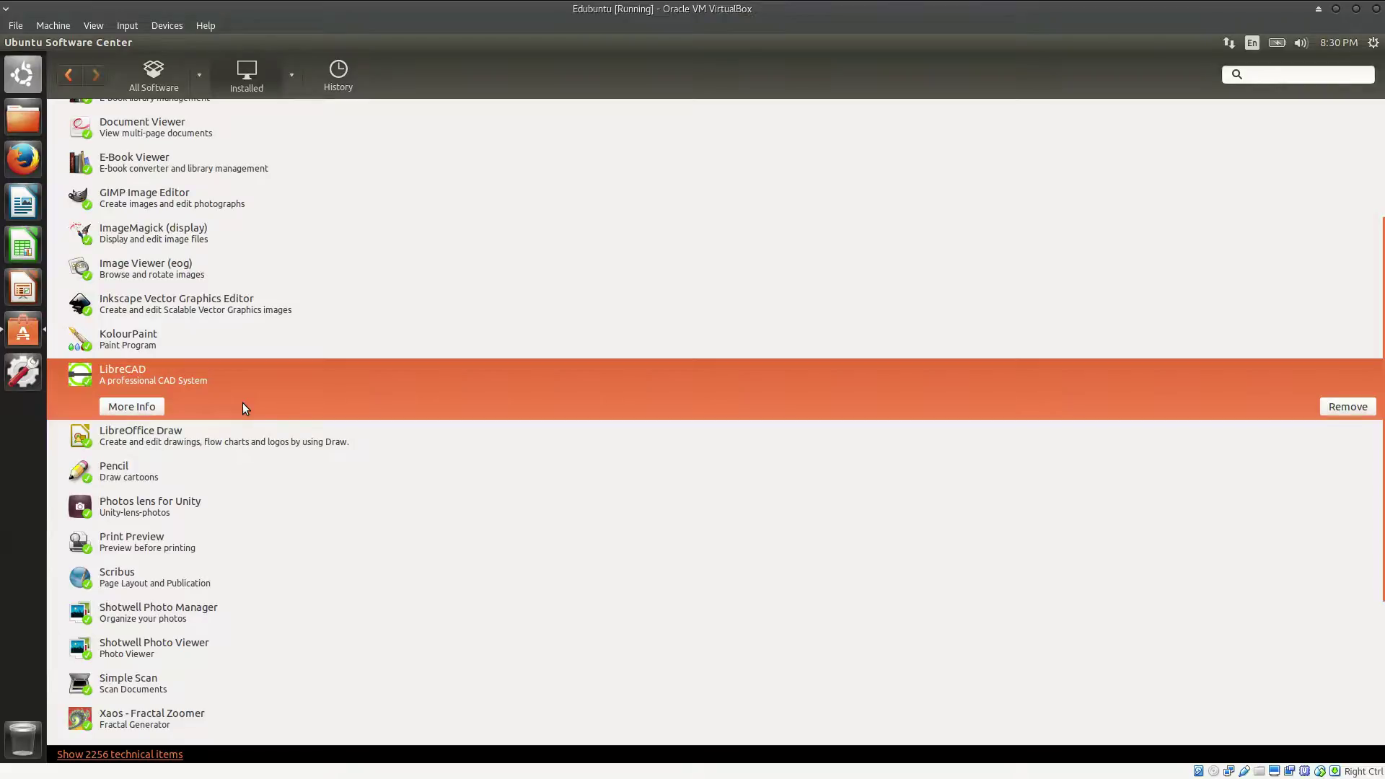
{"action": "left_click", "coordinate": [159, 449]}
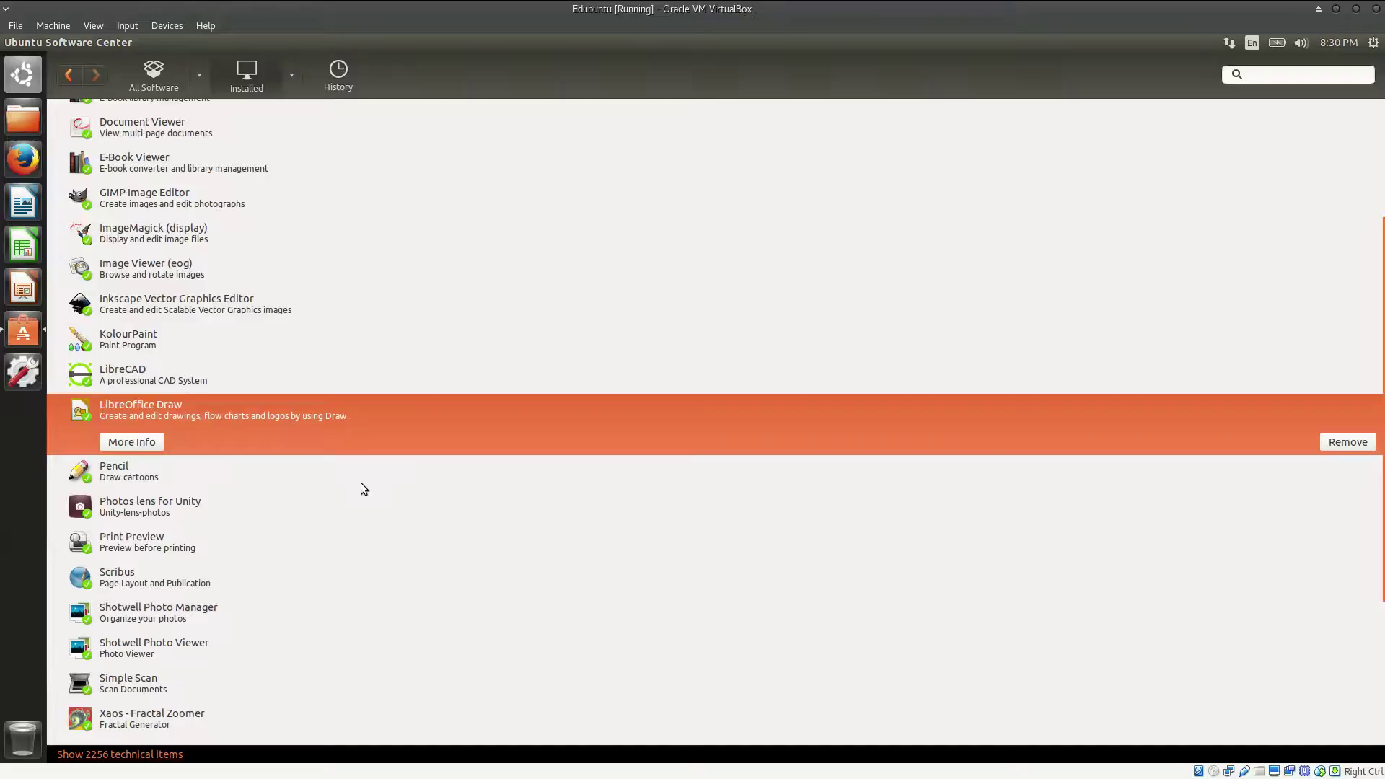
{"action": "scroll", "coordinate": [364, 489], "scroll_direction": "down", "scroll_amount": 3}
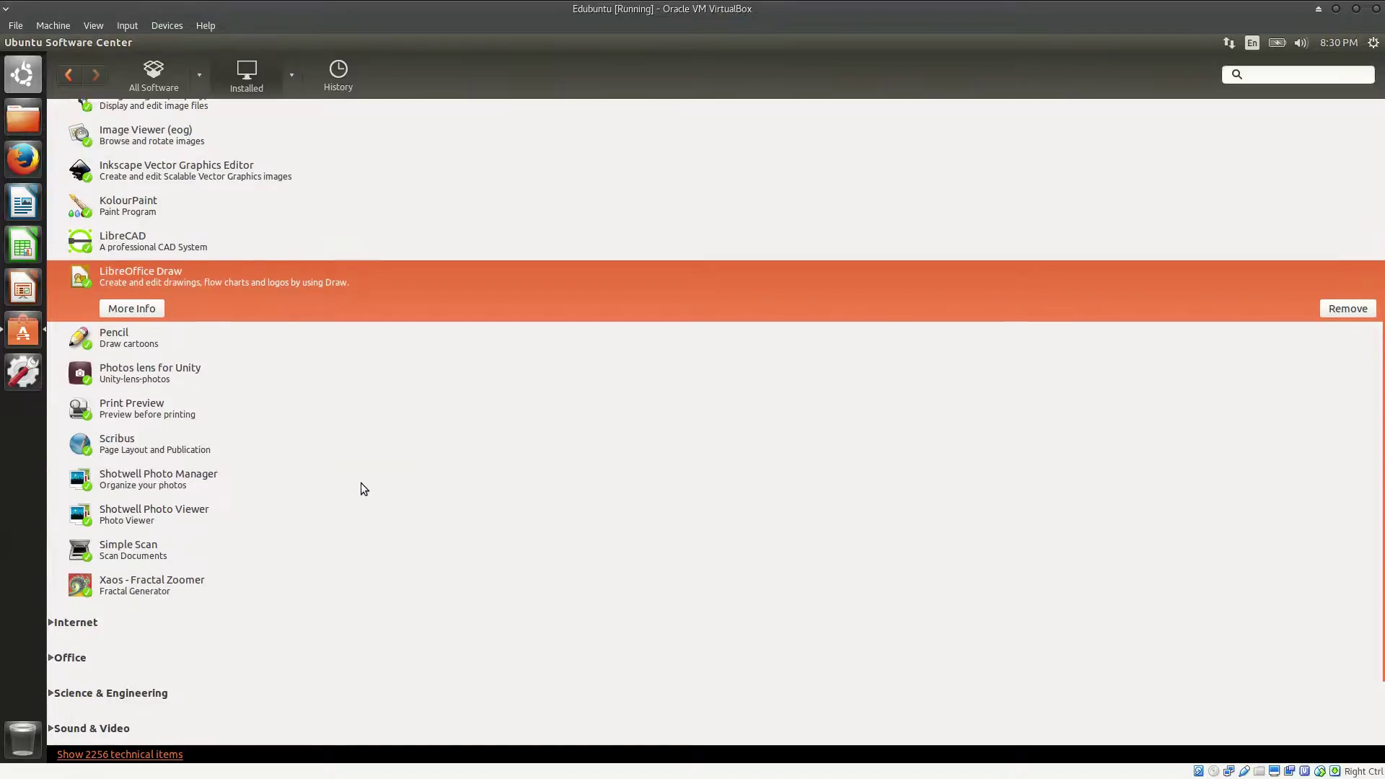
{"action": "left_click", "coordinate": [200, 453]}
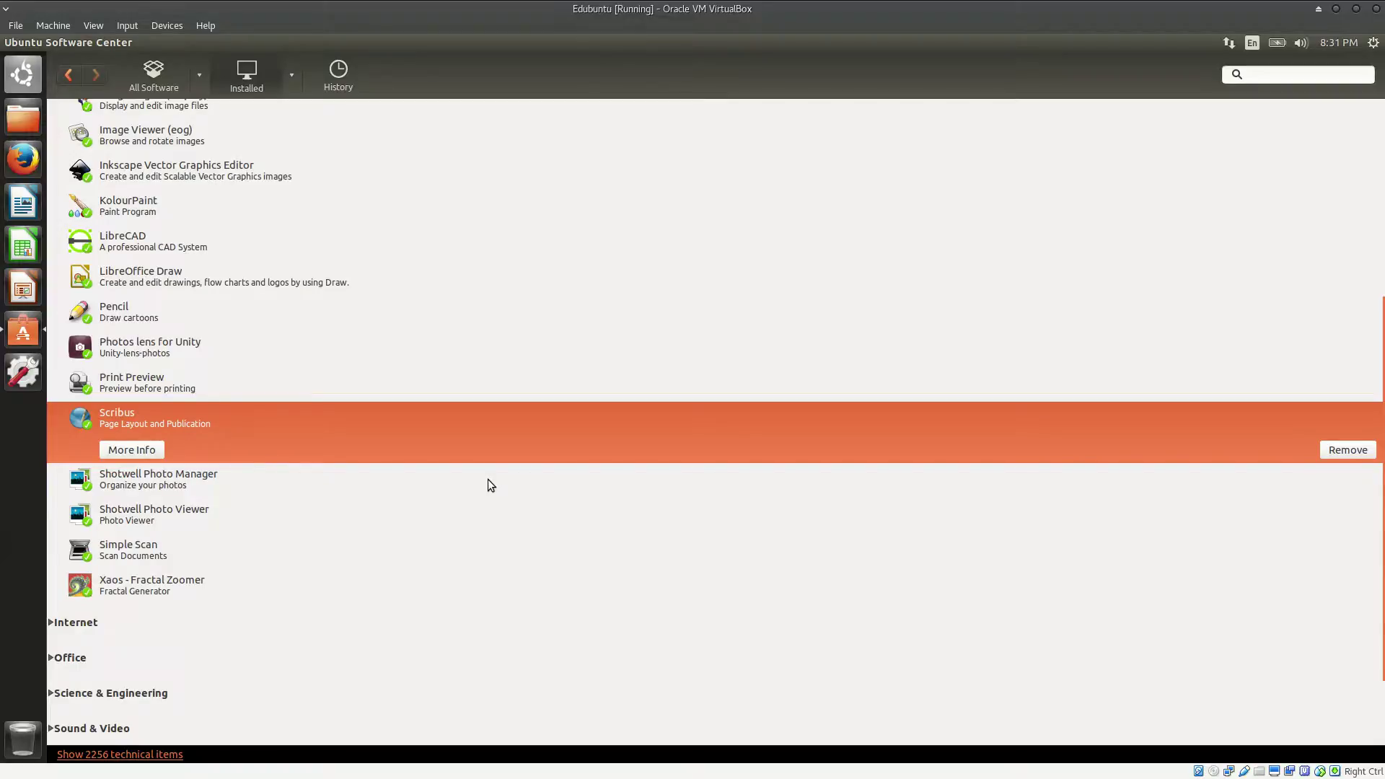
{"action": "scroll", "coordinate": [361, 413], "scroll_direction": "up", "scroll_amount": 5}
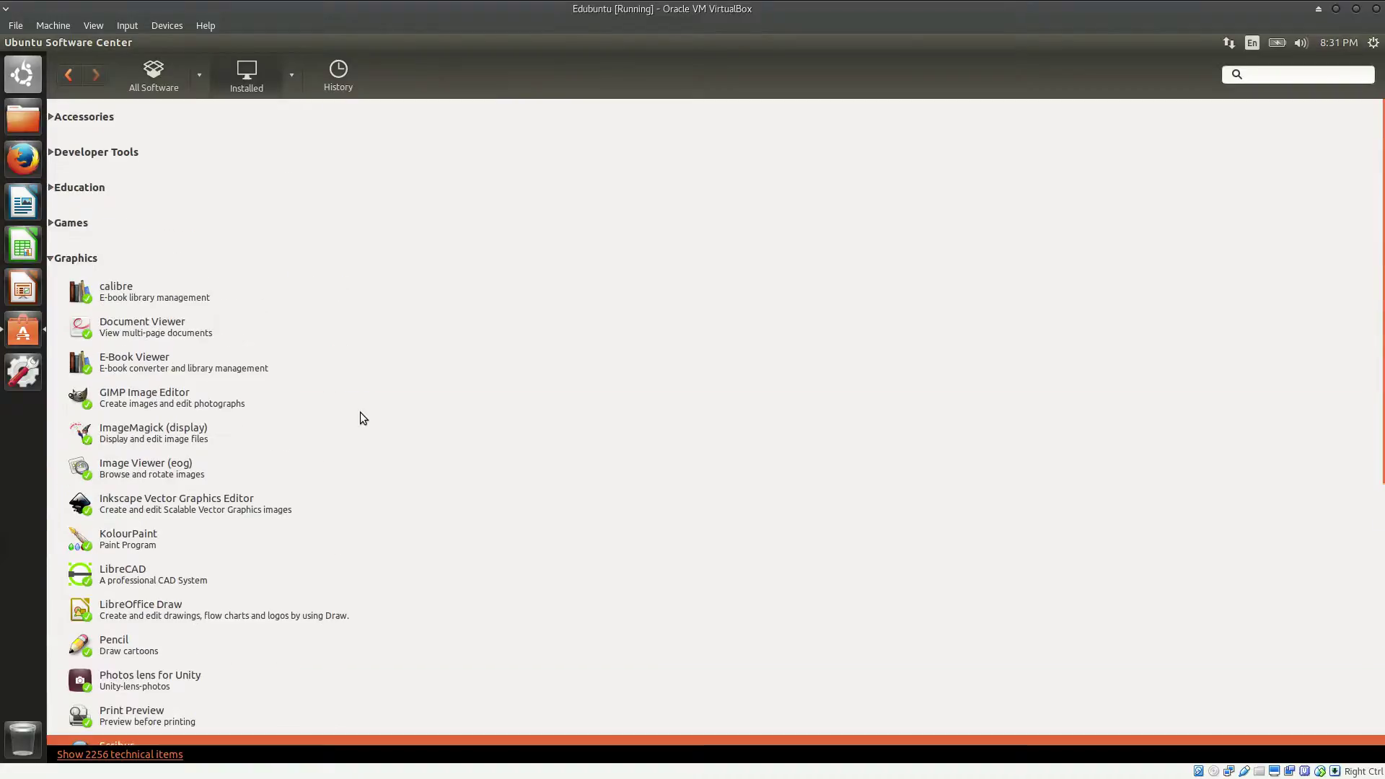
{"action": "left_click", "coordinate": [52, 258]}
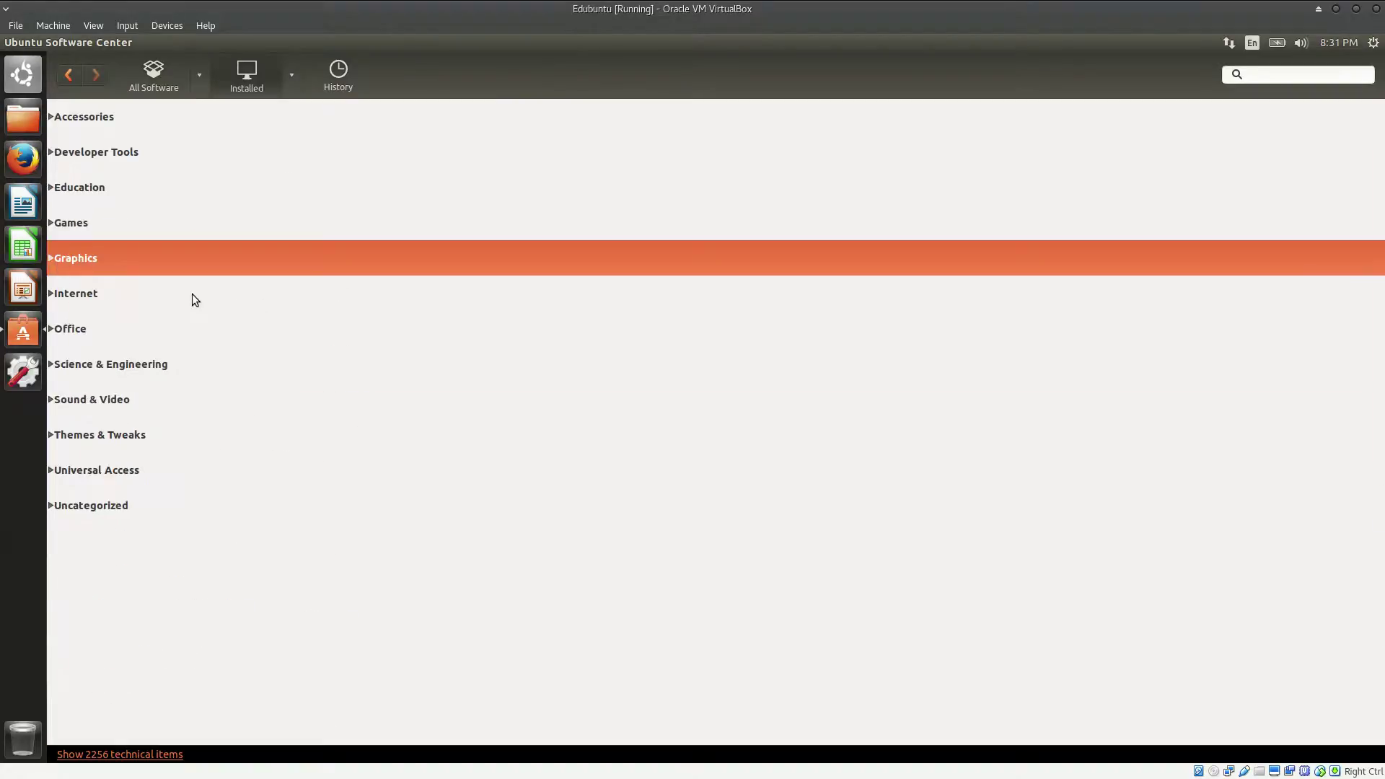
{"action": "left_click", "coordinate": [88, 289]}
{"action": "scroll", "coordinate": [406, 430], "scroll_direction": "down", "scroll_amount": 4}
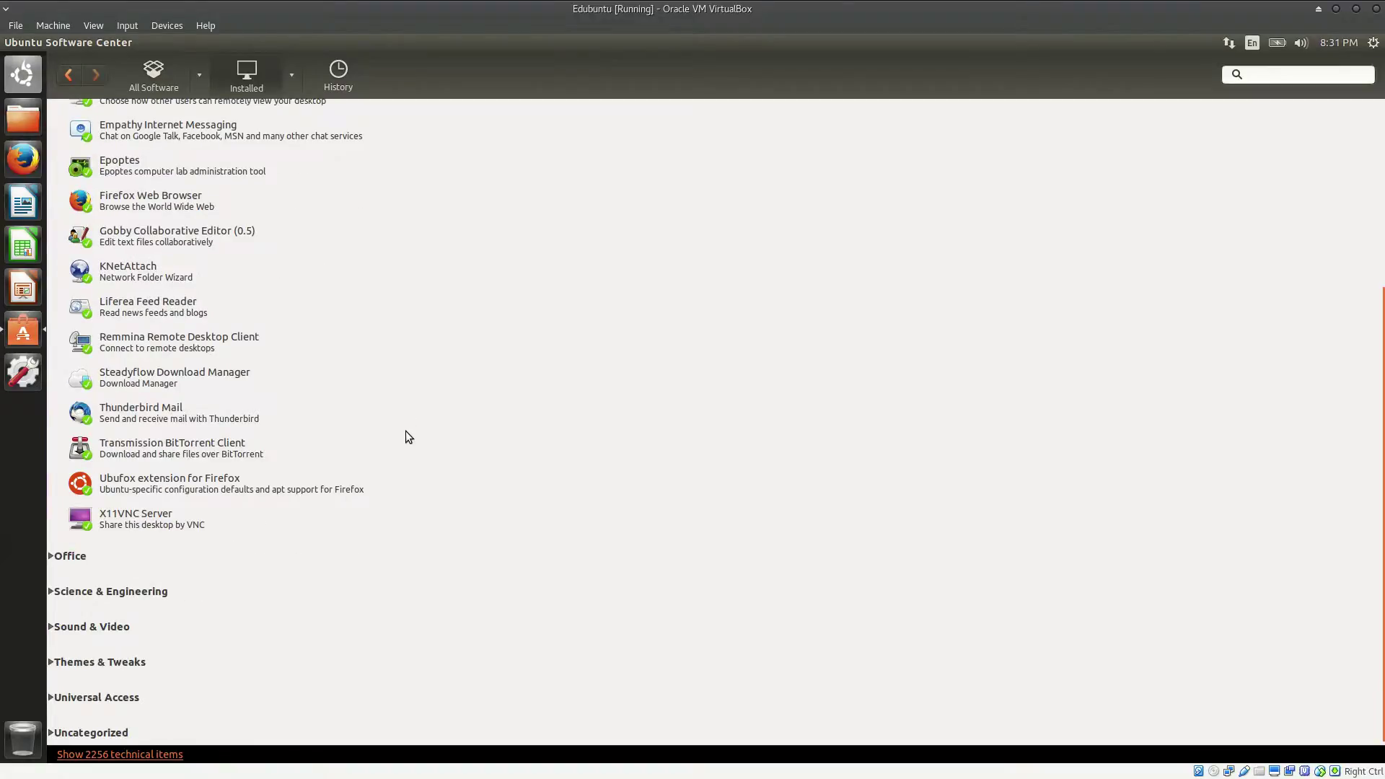
{"action": "scroll", "coordinate": [406, 430], "scroll_direction": "up", "scroll_amount": 1}
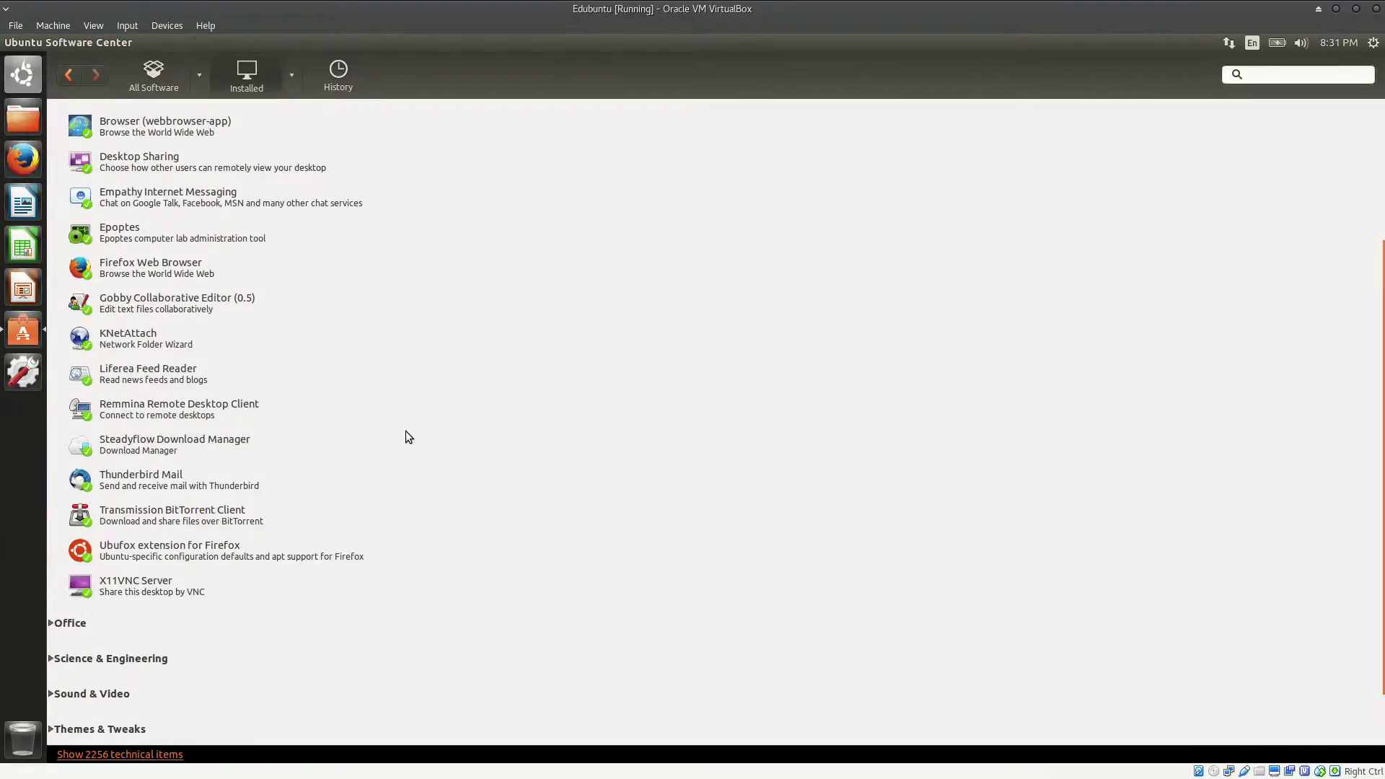
{"action": "scroll", "coordinate": [405, 431], "scroll_direction": "up", "scroll_amount": 1}
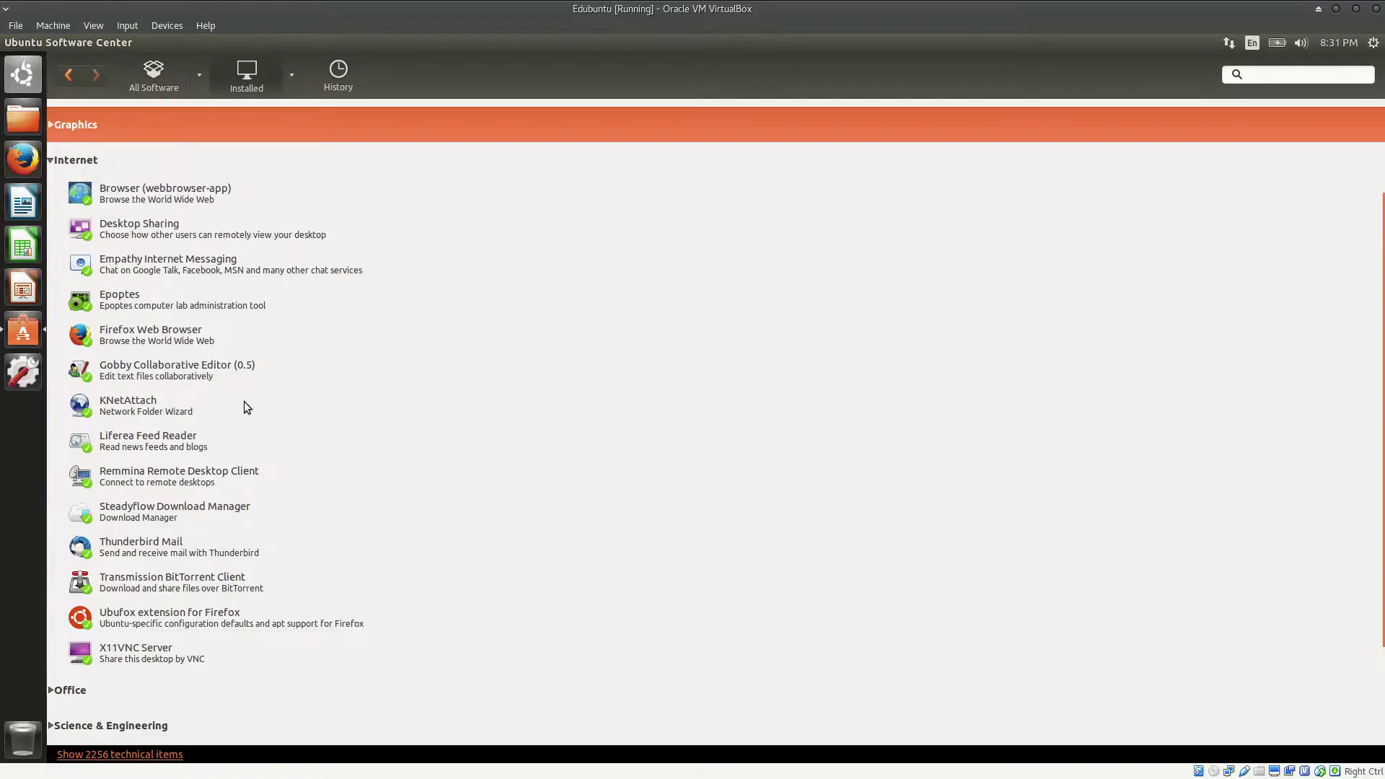
{"action": "left_click", "coordinate": [127, 303]}
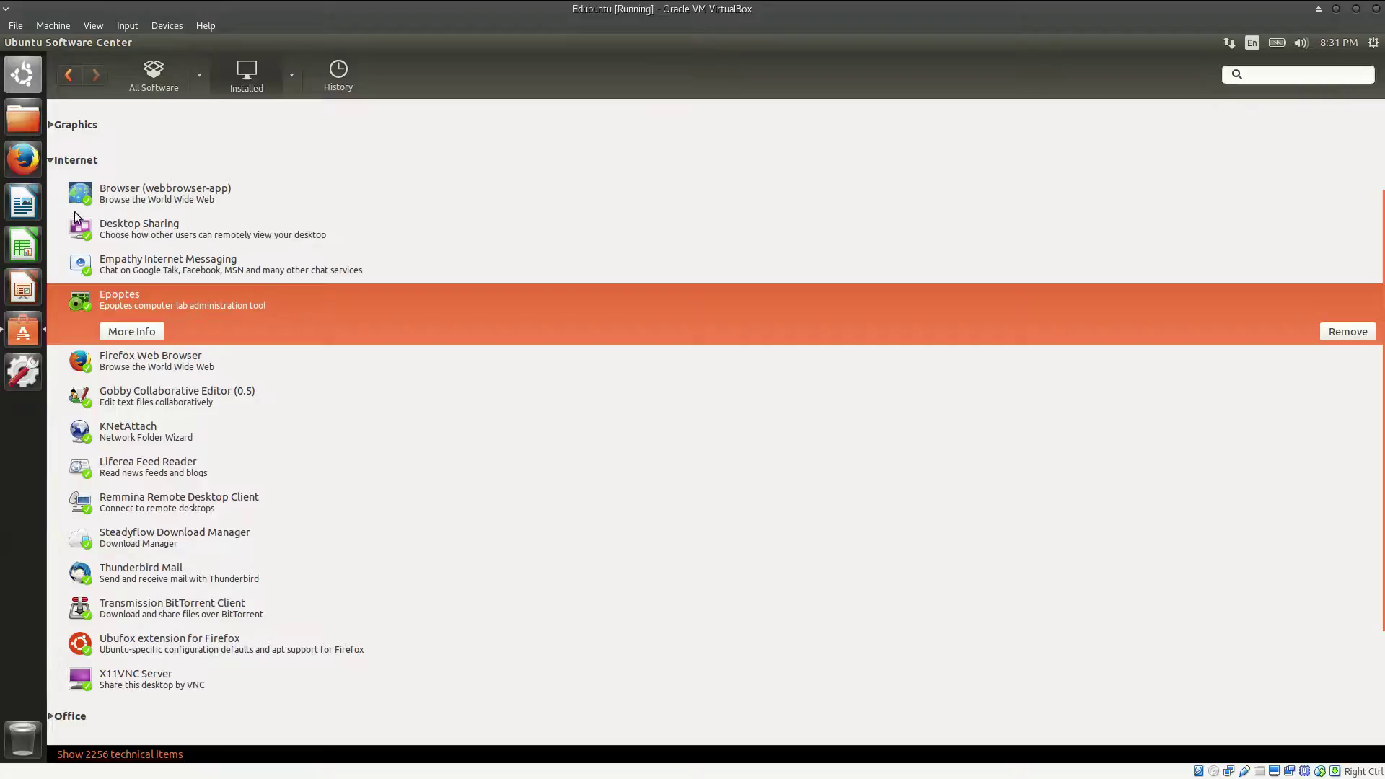
{"action": "left_click", "coordinate": [75, 163]}
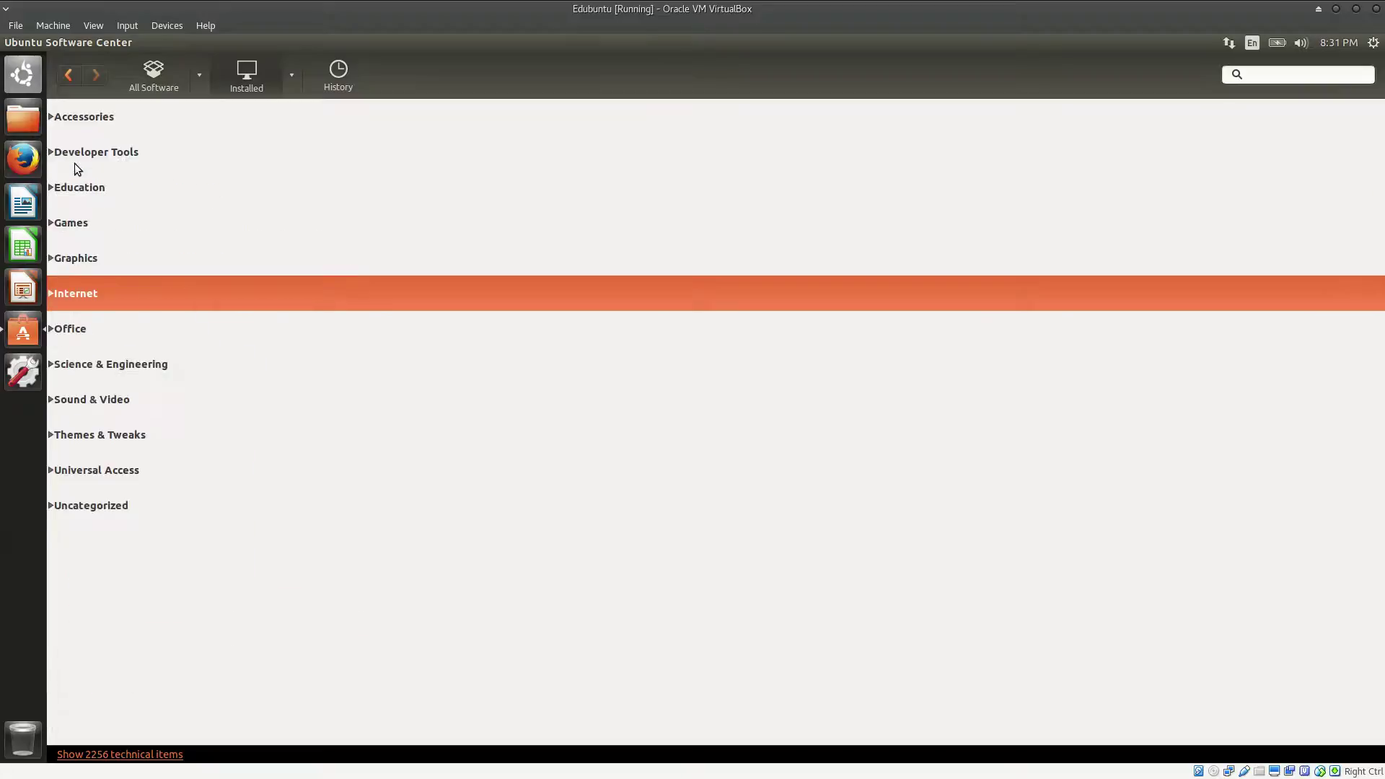
{"action": "left_click", "coordinate": [73, 328]}
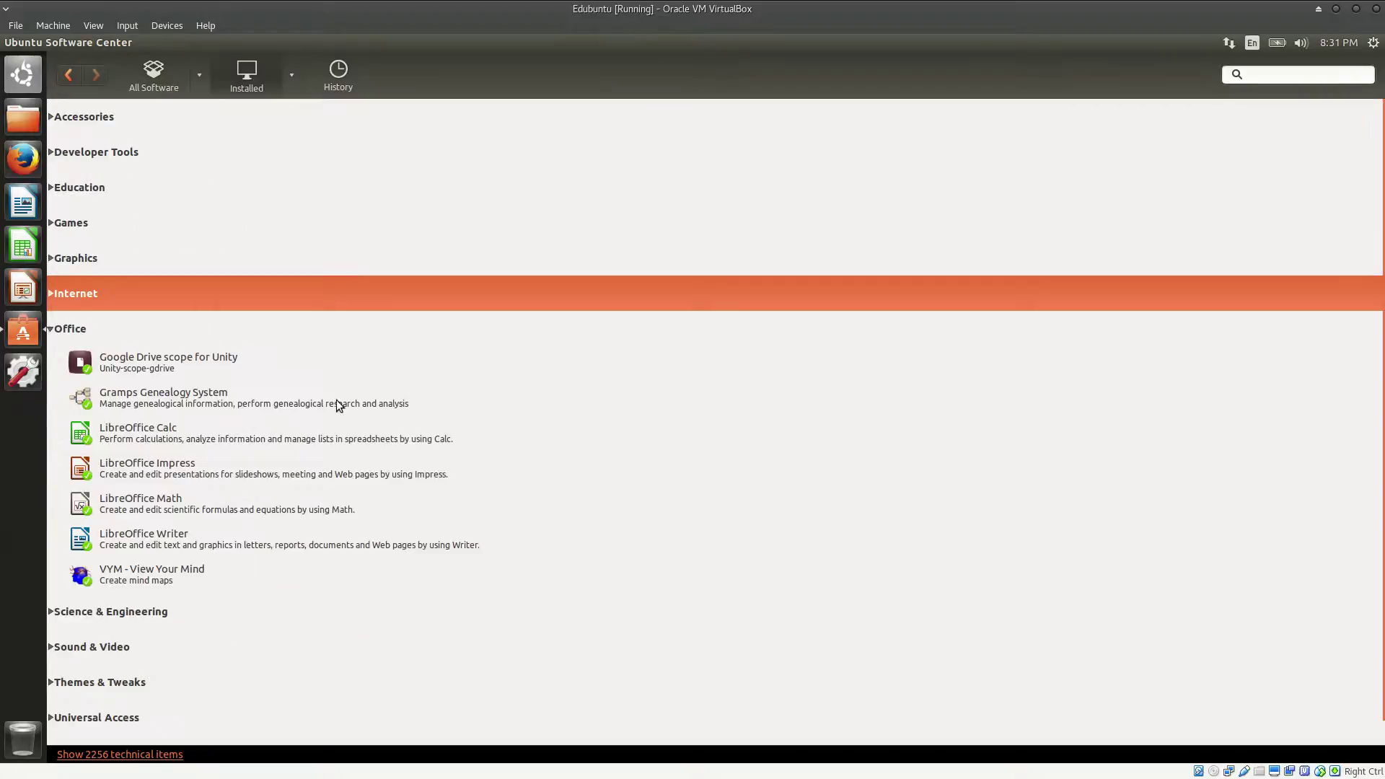
{"action": "left_click", "coordinate": [163, 441]}
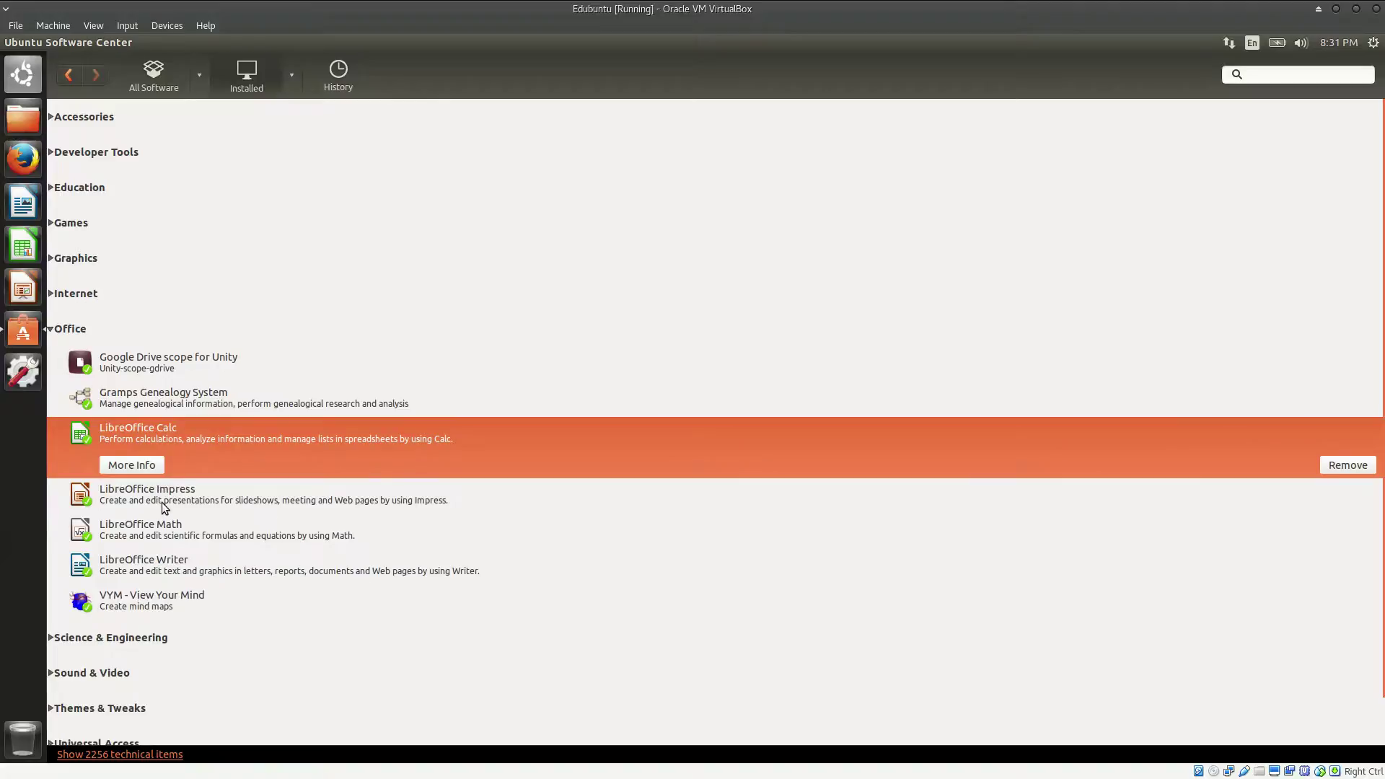
{"action": "left_click", "coordinate": [164, 507]}
{"action": "left_click", "coordinate": [144, 535]}
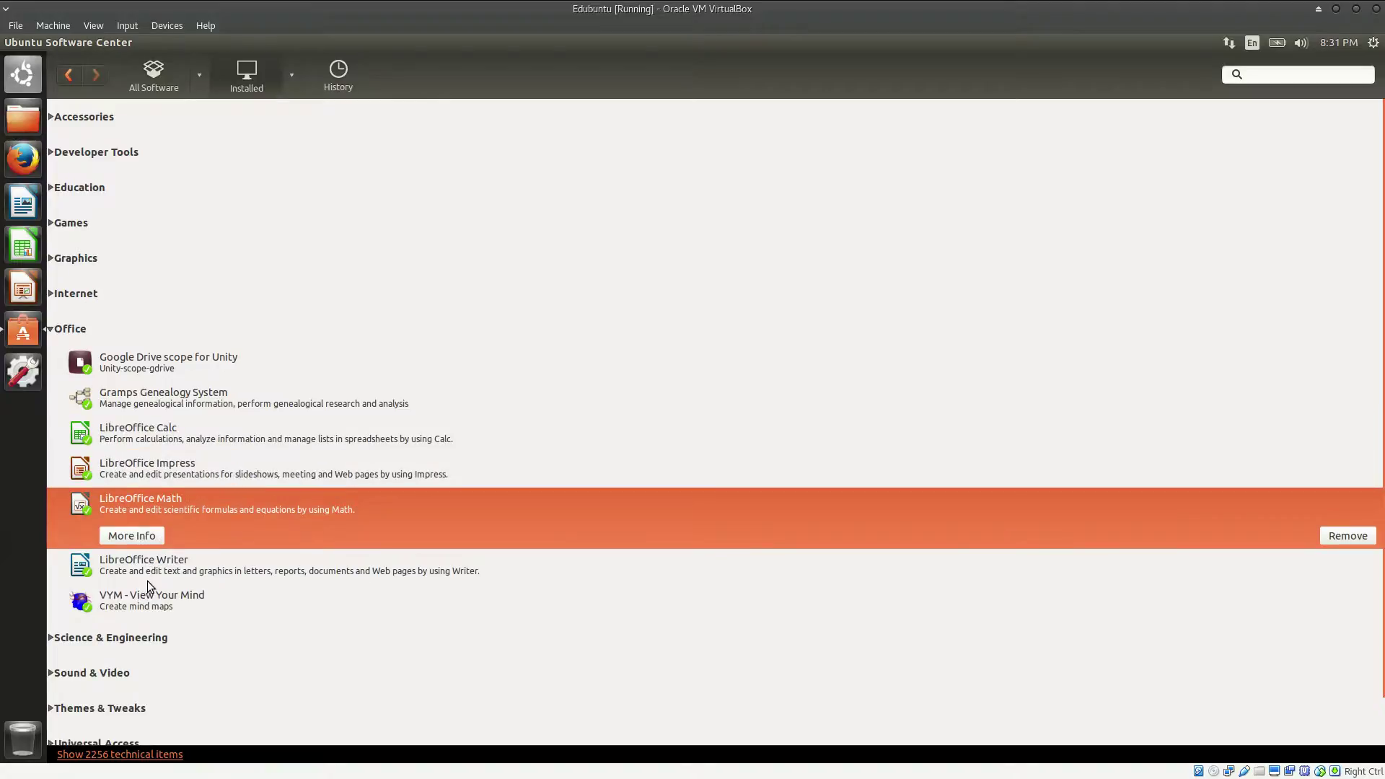
{"action": "left_click", "coordinate": [149, 577]}
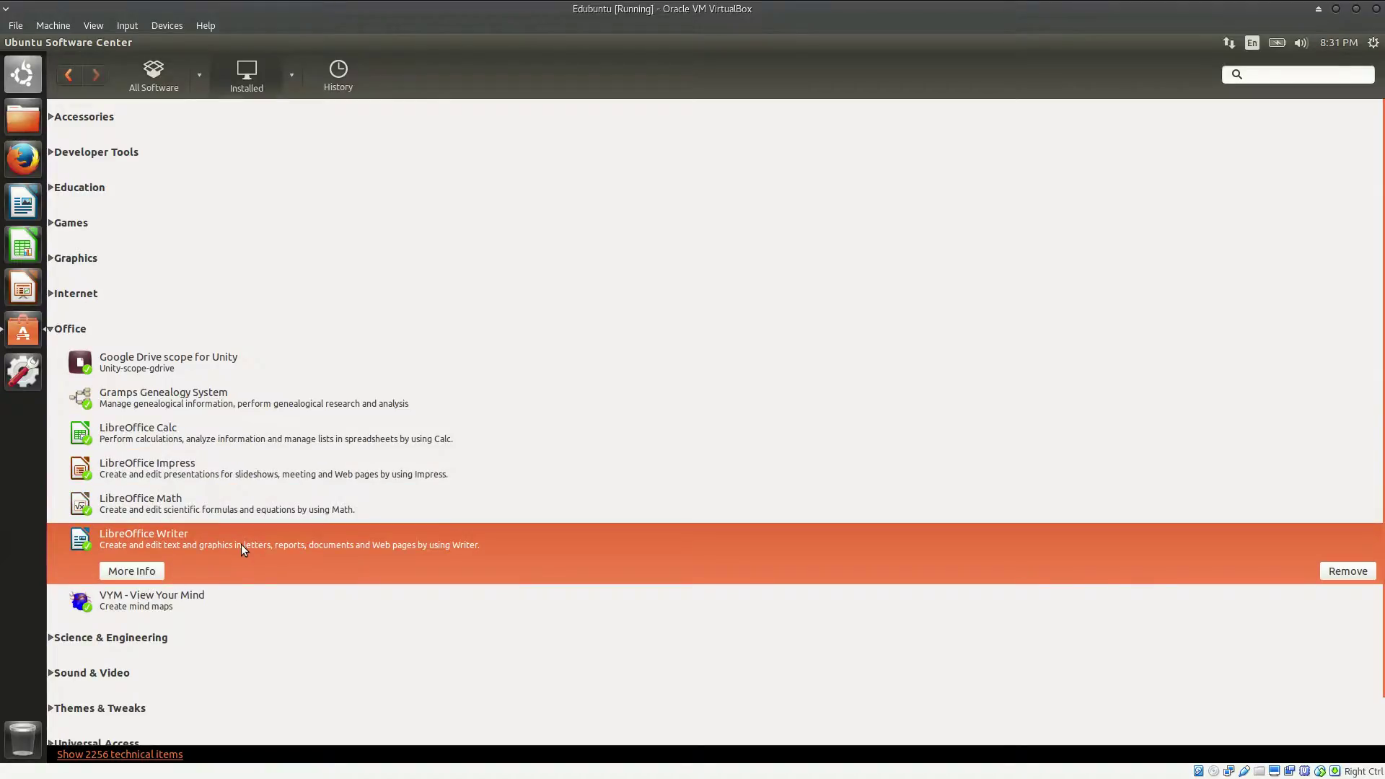
{"action": "left_click", "coordinate": [151, 410]}
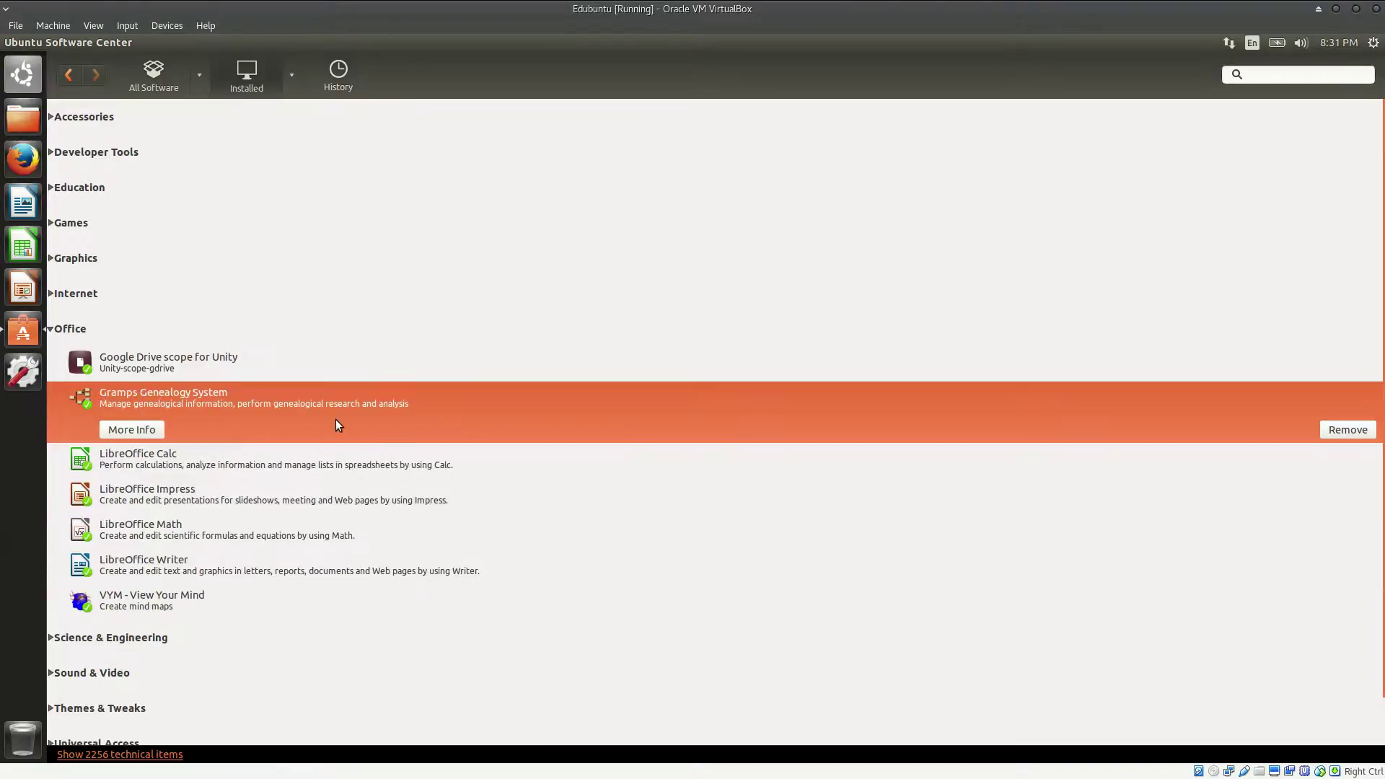
{"action": "left_click", "coordinate": [179, 606]}
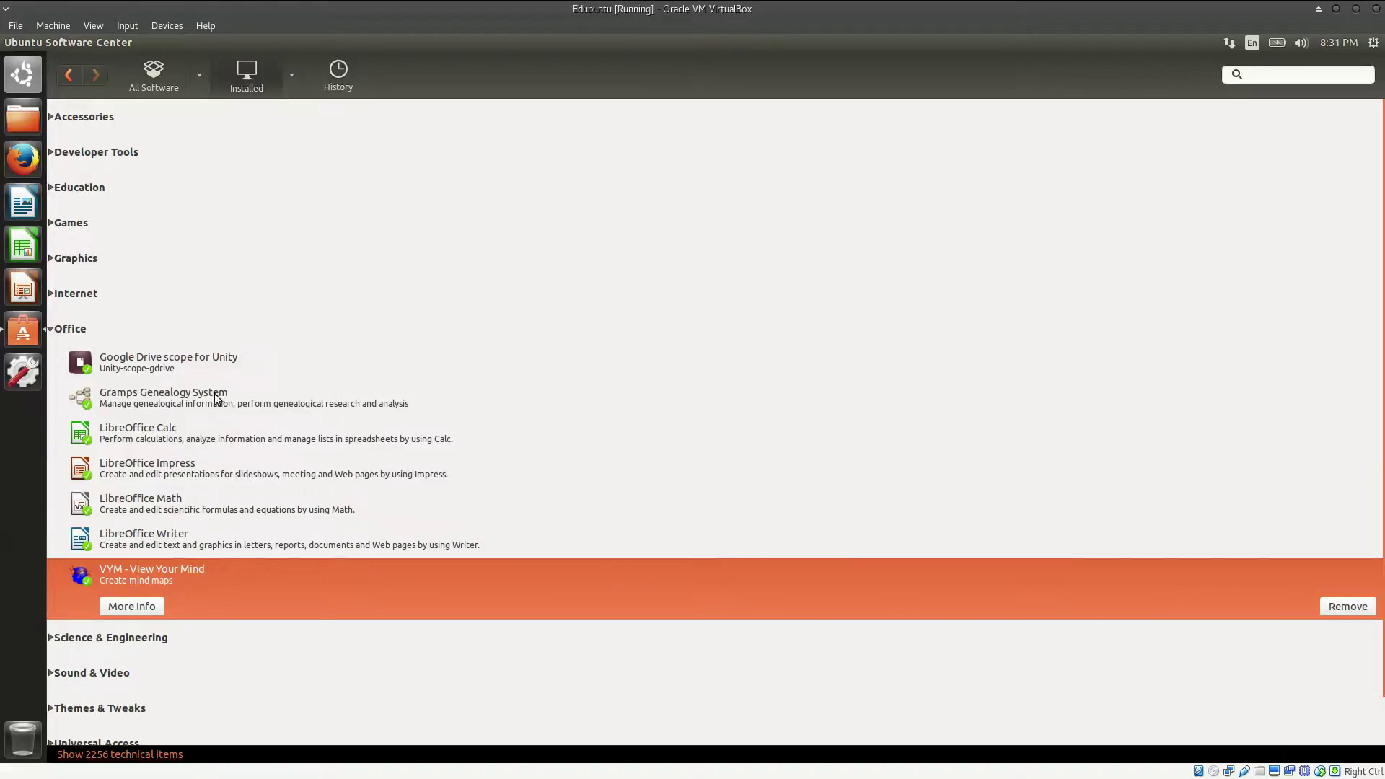
{"action": "left_click", "coordinate": [70, 328]}
Review Rocs, KStars, Kalzium, KAlgebra and Chemtool under Science & Engineering, then collapse it.
{"action": "left_click", "coordinate": [83, 368]}
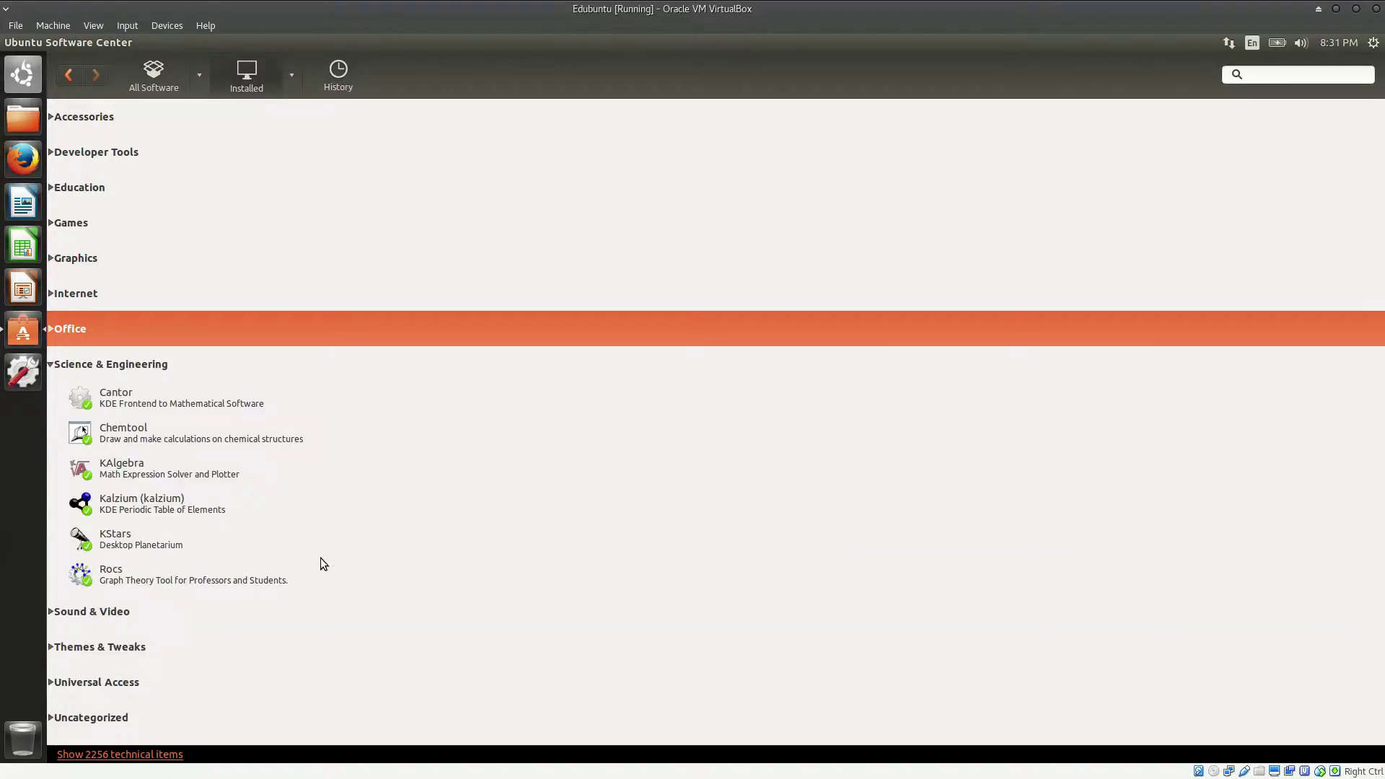
{"action": "left_click", "coordinate": [228, 579]}
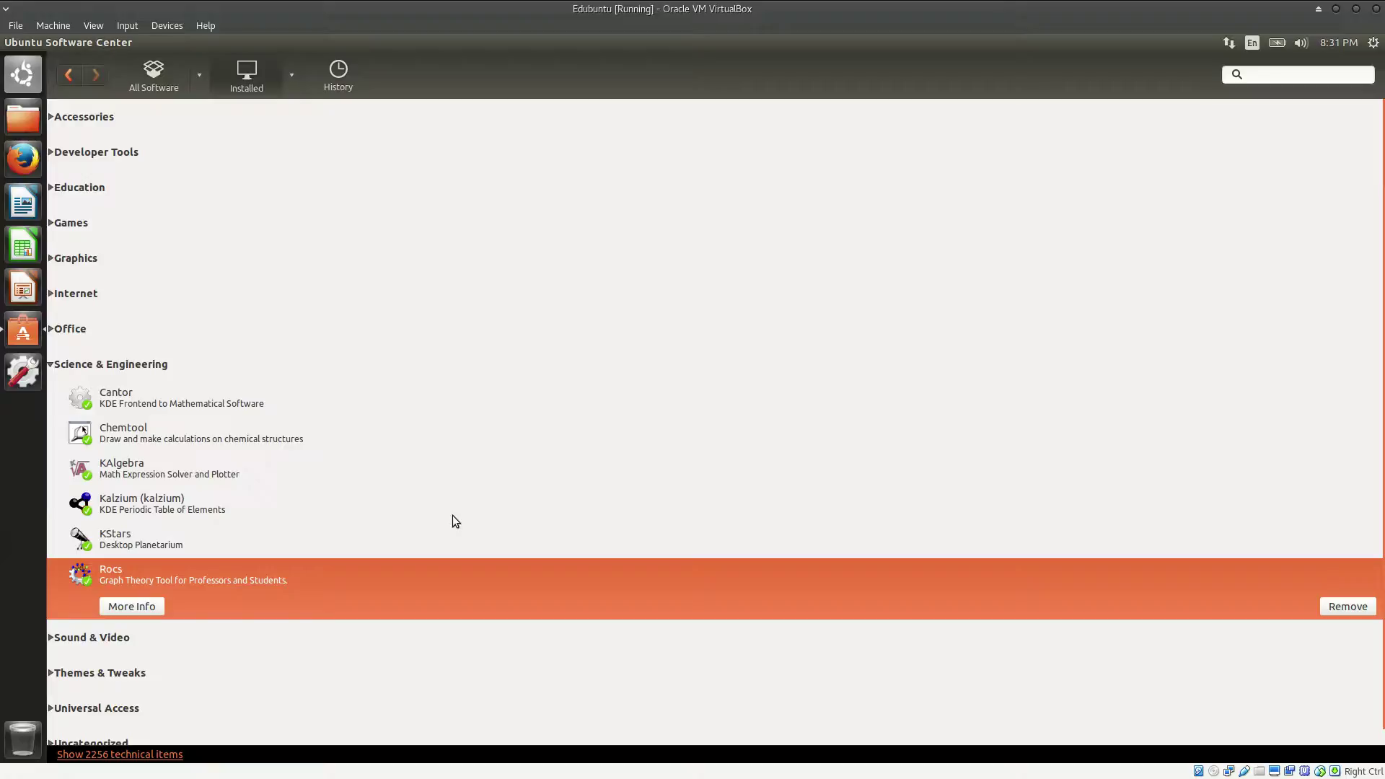
{"action": "left_click", "coordinate": [404, 556]}
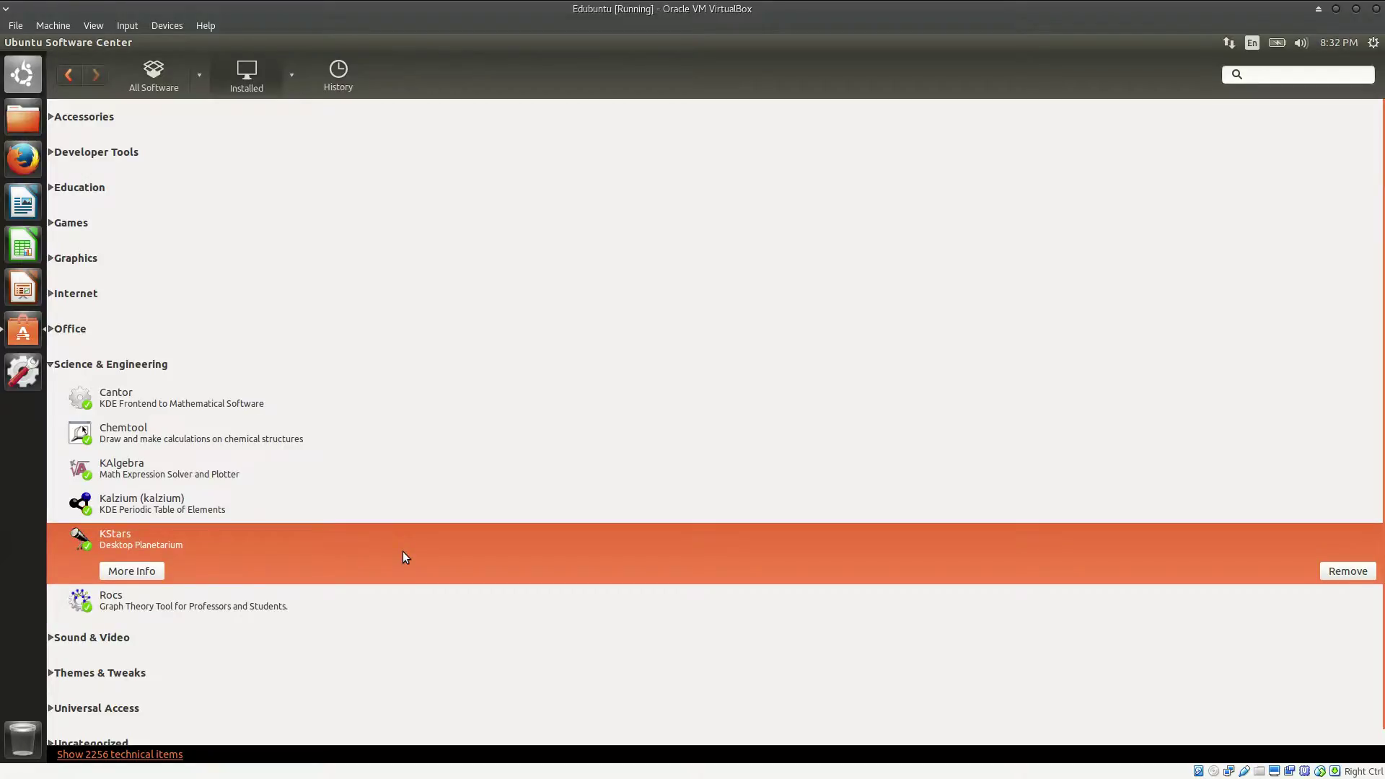
{"action": "left_click", "coordinate": [342, 499]}
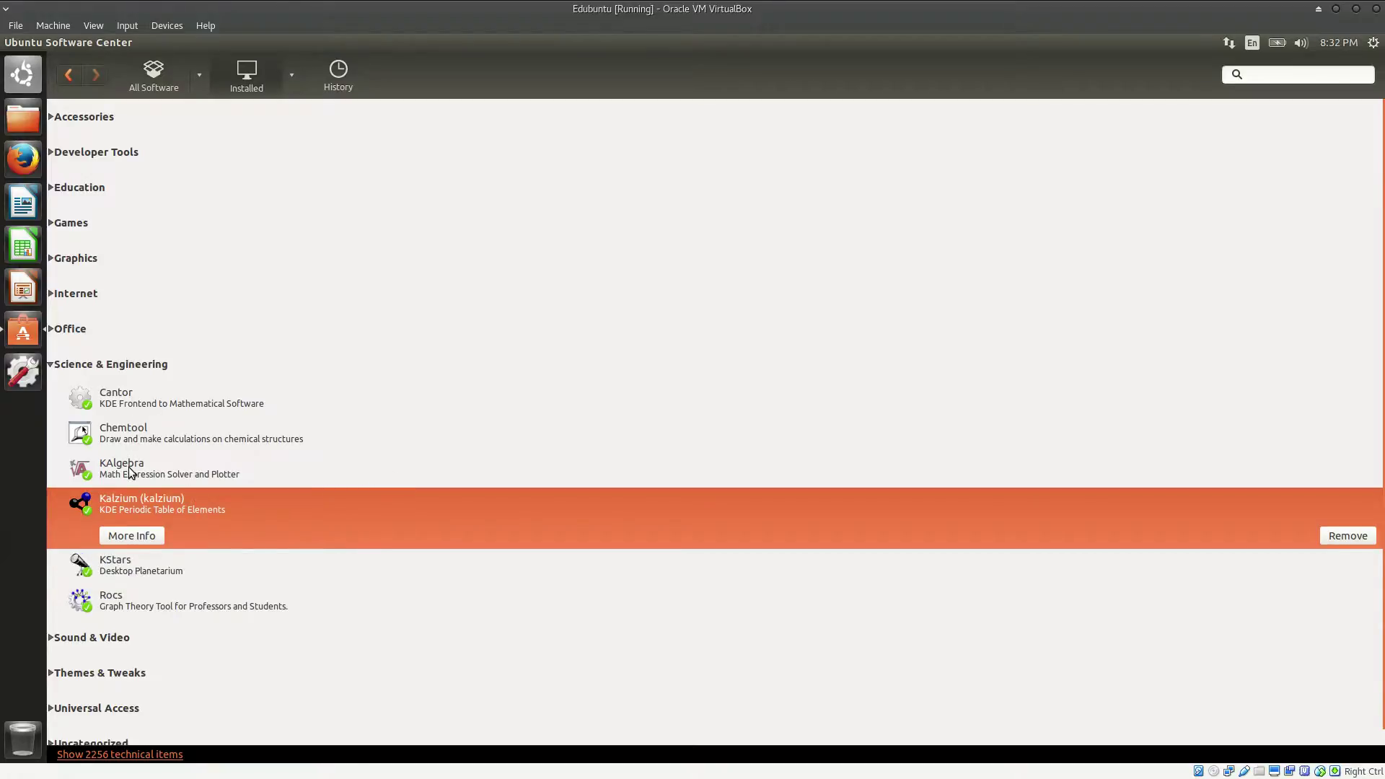
{"action": "left_click", "coordinate": [414, 463]}
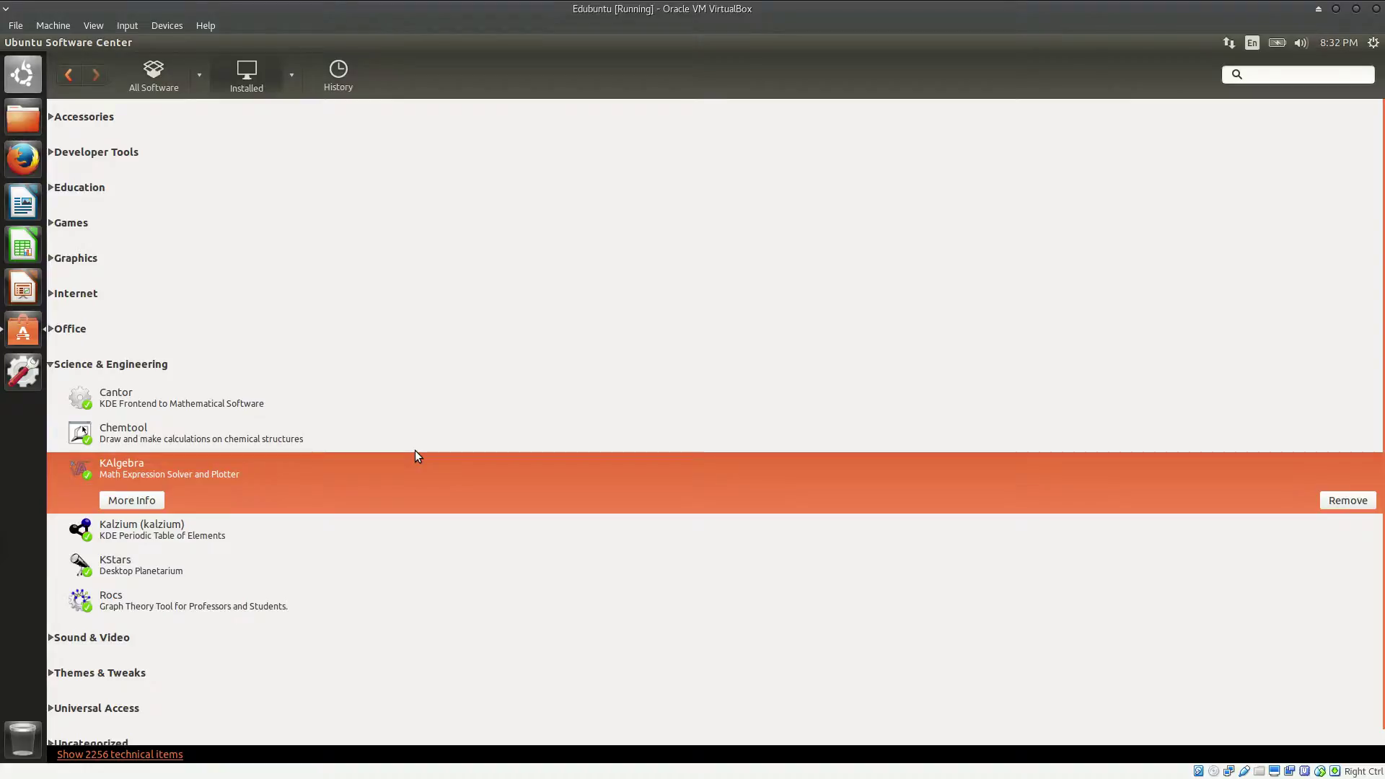
{"action": "left_click", "coordinate": [207, 434]}
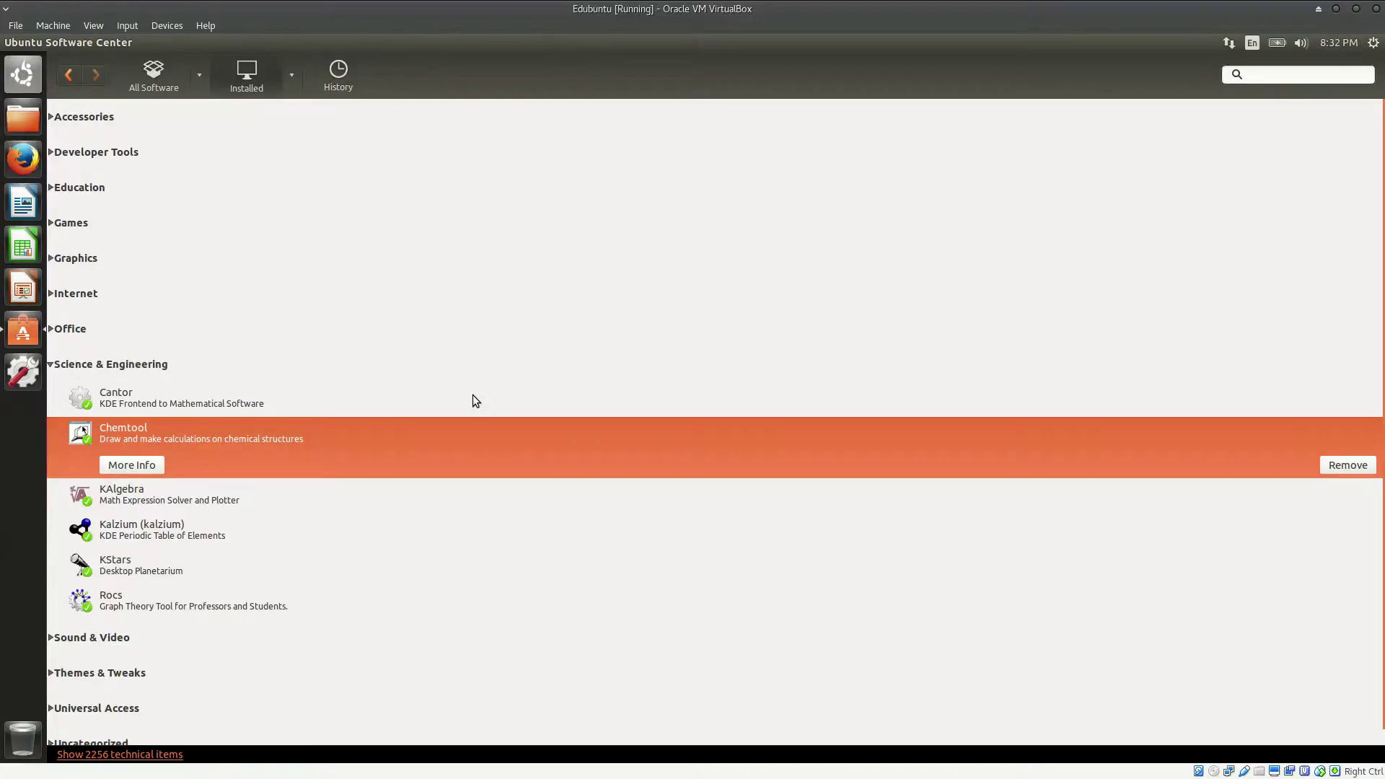
{"action": "left_click", "coordinate": [114, 366]}
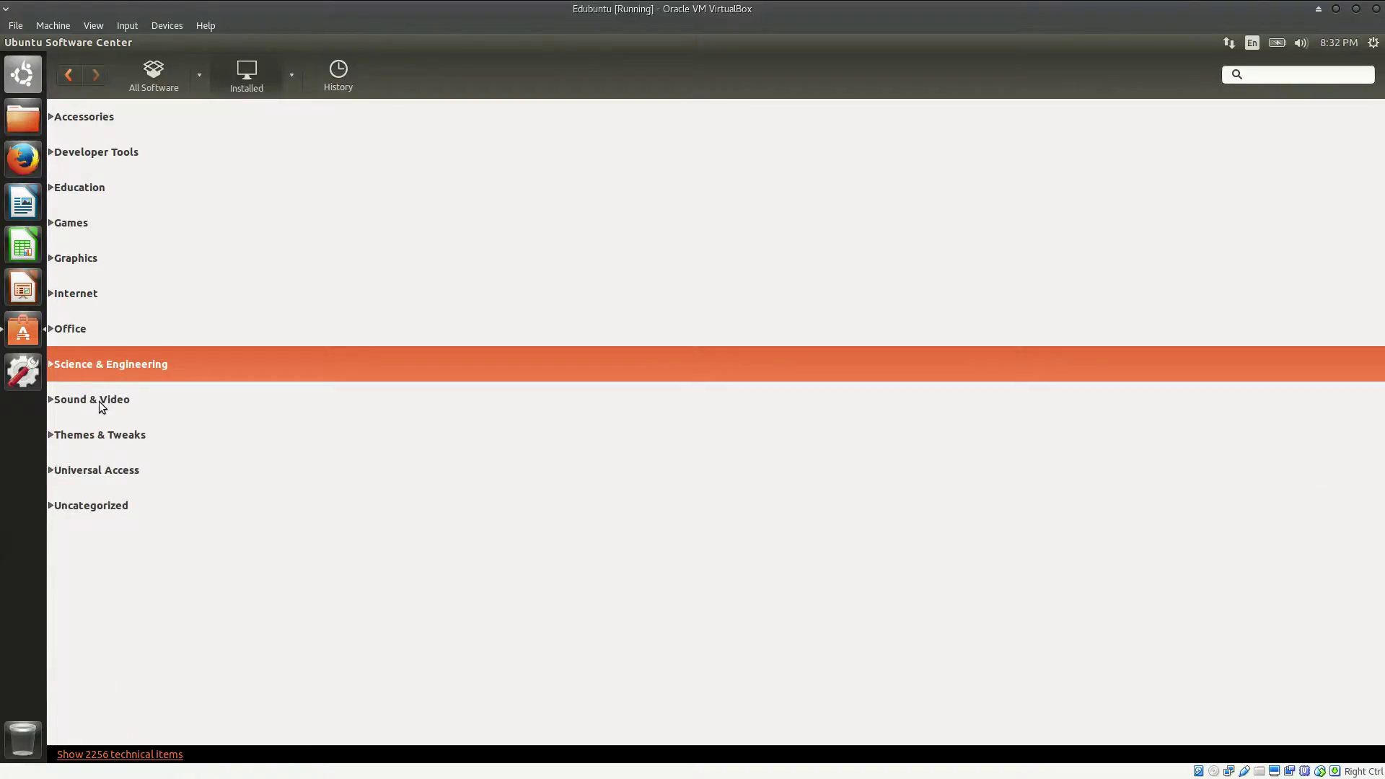
{"action": "left_click", "coordinate": [101, 404]}
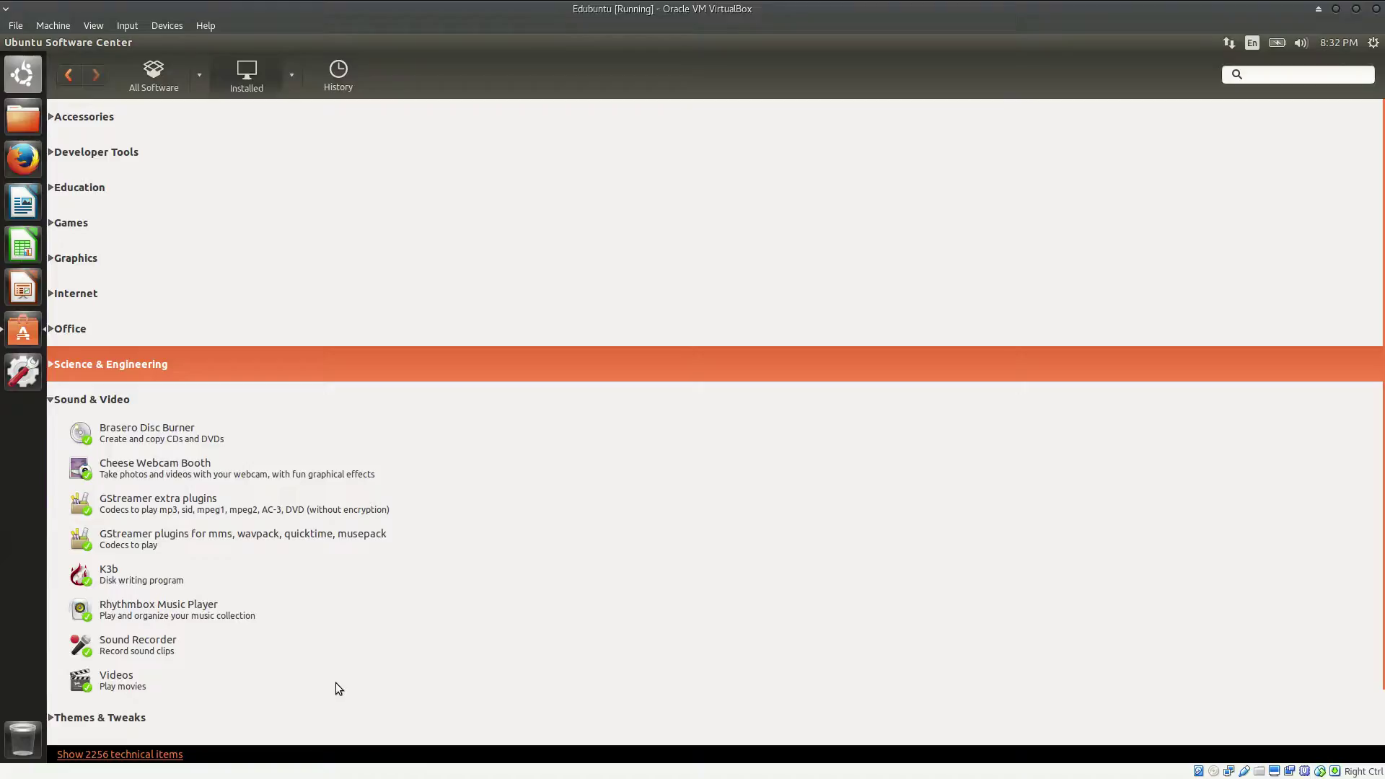
{"action": "left_click", "coordinate": [119, 401]}
{"action": "left_click", "coordinate": [101, 435]}
{"action": "scroll", "coordinate": [237, 525], "scroll_direction": "down", "scroll_amount": 4}
{"action": "scroll", "coordinate": [240, 531], "scroll_direction": "down", "scroll_amount": 17}
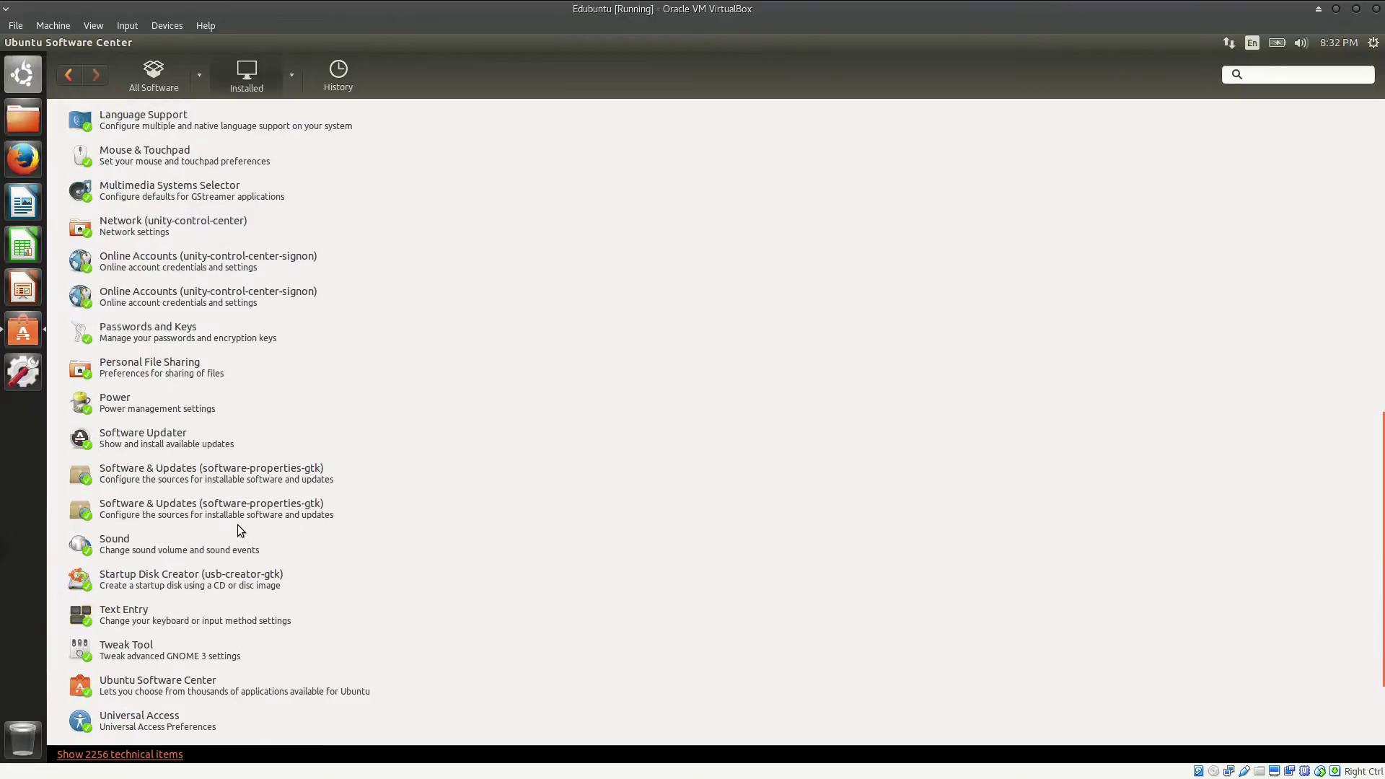
{"action": "scroll", "coordinate": [240, 531], "scroll_direction": "up", "scroll_amount": 20}
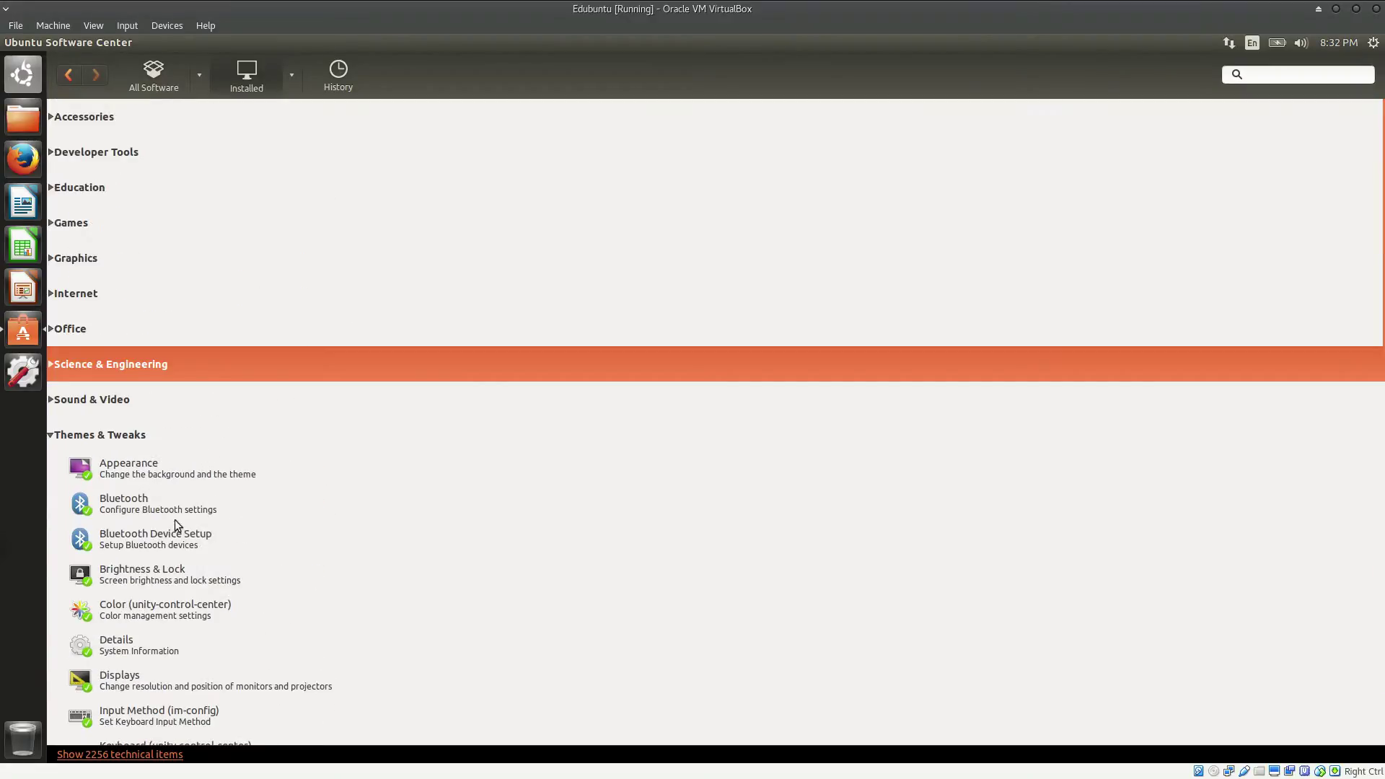
{"action": "scroll", "coordinate": [267, 627], "scroll_direction": "down", "scroll_amount": 15}
{"action": "scroll", "coordinate": [267, 633], "scroll_direction": "down", "scroll_amount": 10}
{"action": "scroll", "coordinate": [267, 633], "scroll_direction": "up", "scroll_amount": 20}
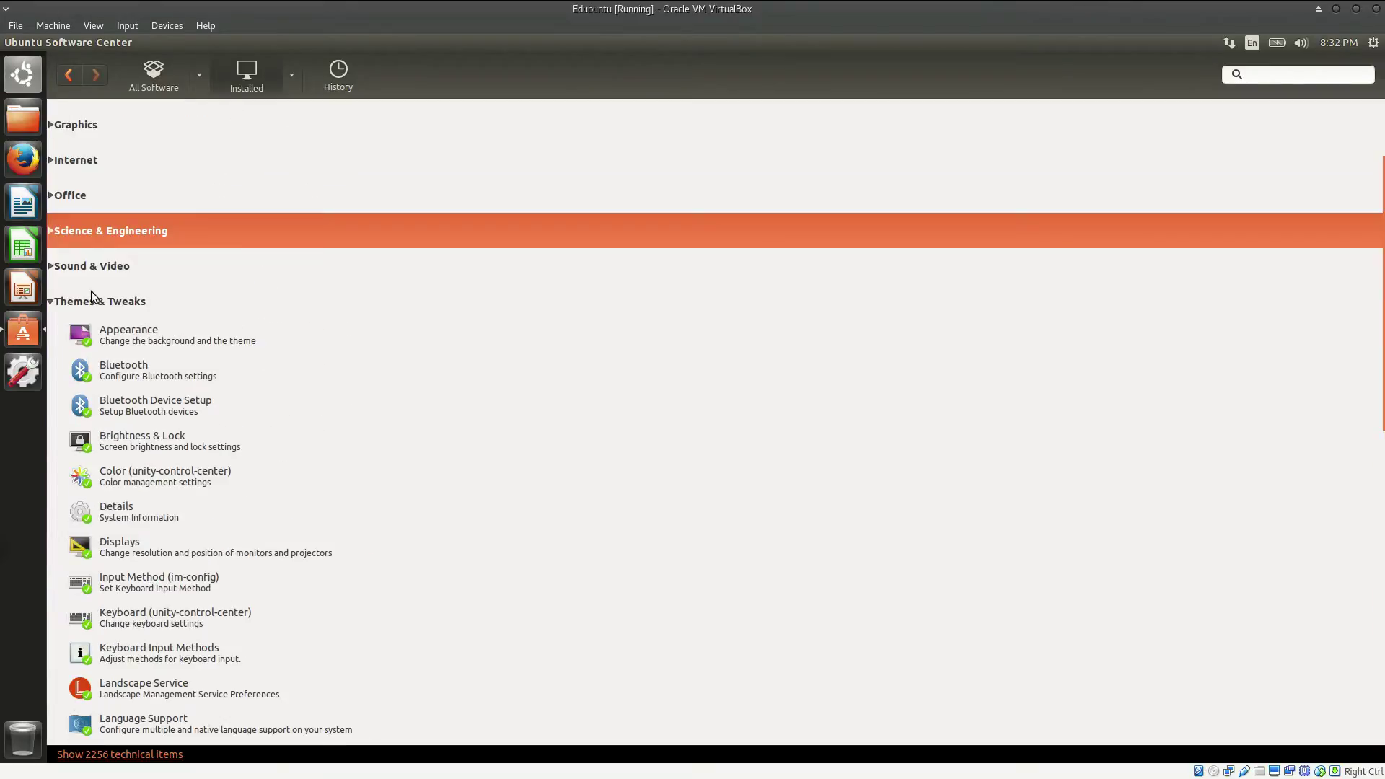
{"action": "left_click", "coordinate": [90, 297]}
{"action": "left_click", "coordinate": [81, 475]}
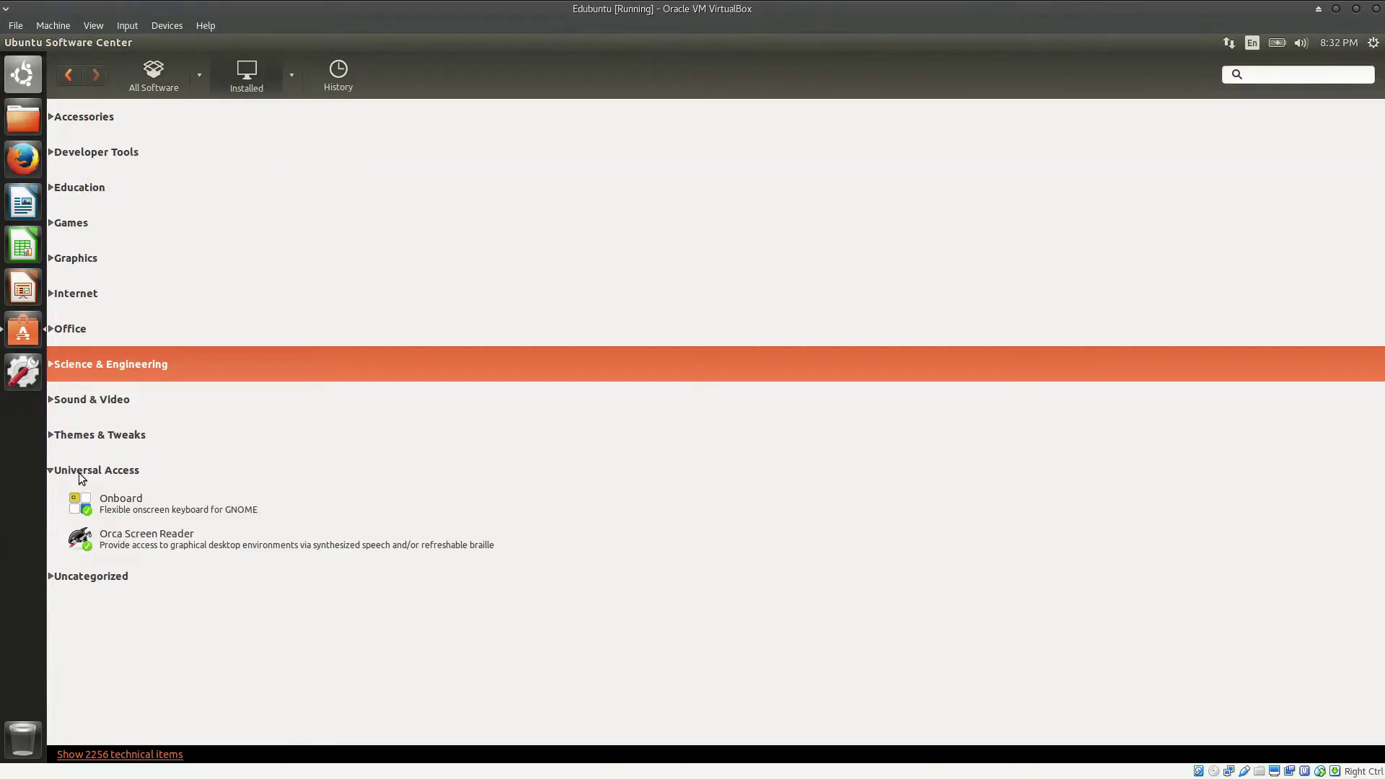
Collapse Universal Access, scroll through the Uncategorized apps, then close Ubuntu Software Center.
{"action": "left_click", "coordinate": [80, 473]}
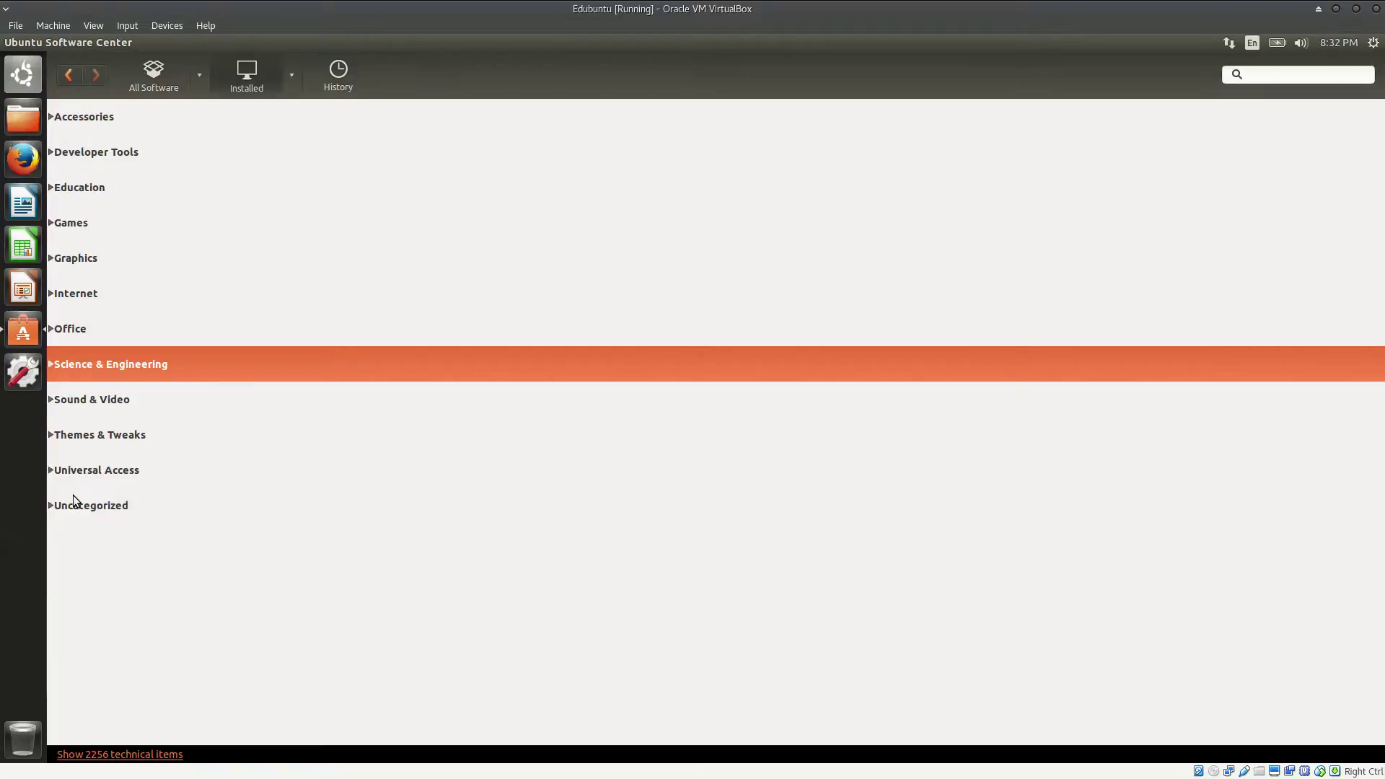
{"action": "left_click", "coordinate": [76, 505]}
{"action": "scroll", "coordinate": [272, 637], "scroll_direction": "down", "scroll_amount": 3}
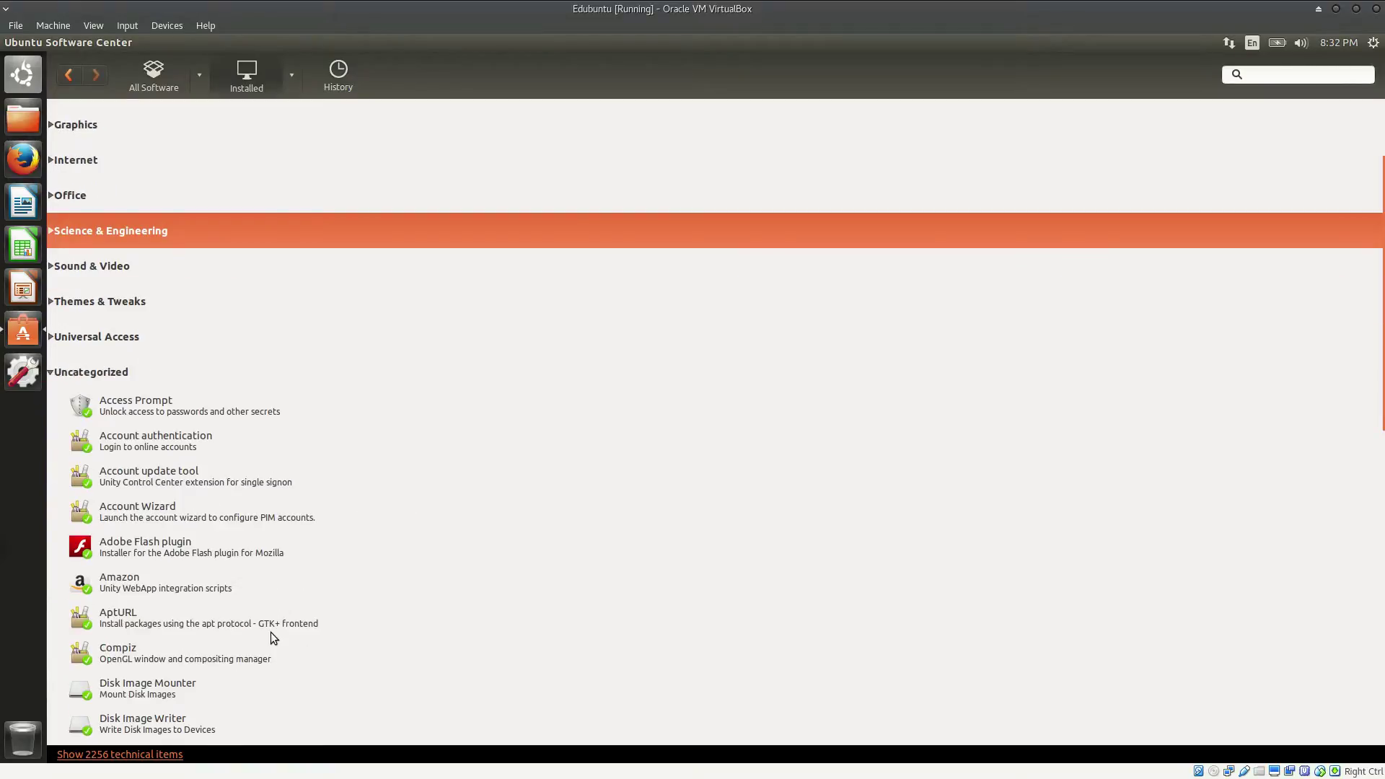
{"action": "scroll", "coordinate": [272, 634], "scroll_direction": "down", "scroll_amount": 7}
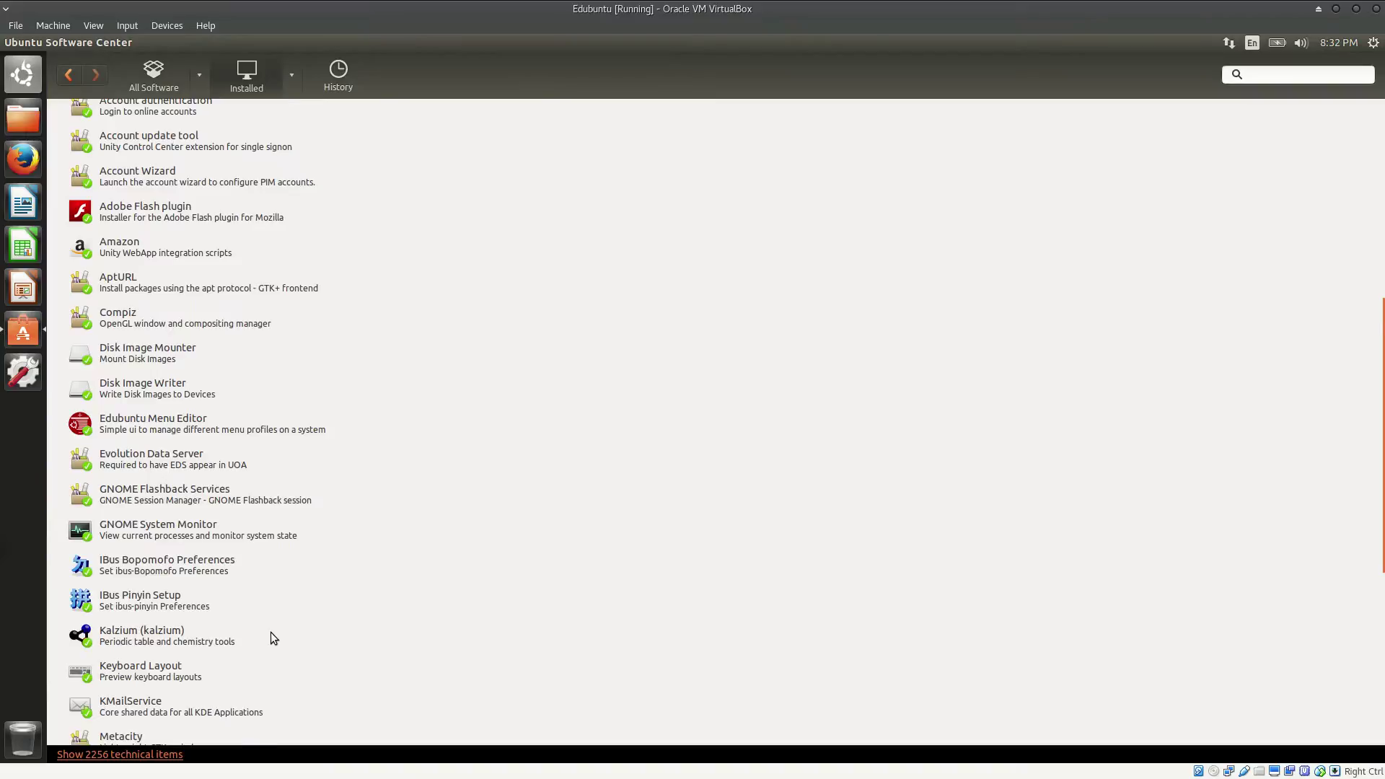
{"action": "scroll", "coordinate": [271, 635], "scroll_direction": "down", "scroll_amount": 6}
{"action": "scroll", "coordinate": [271, 634], "scroll_direction": "down", "scroll_amount": 3}
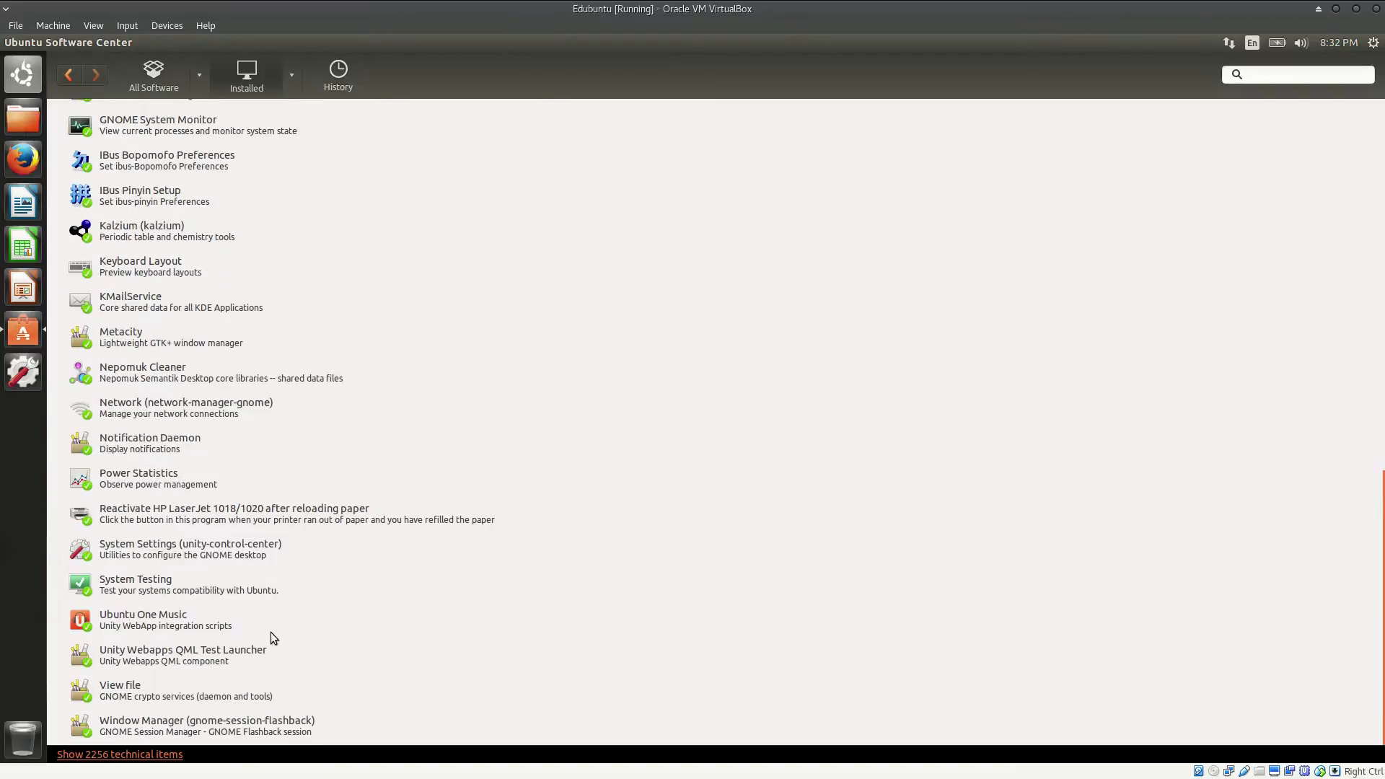
{"action": "scroll", "coordinate": [270, 632], "scroll_direction": "up", "scroll_amount": 19}
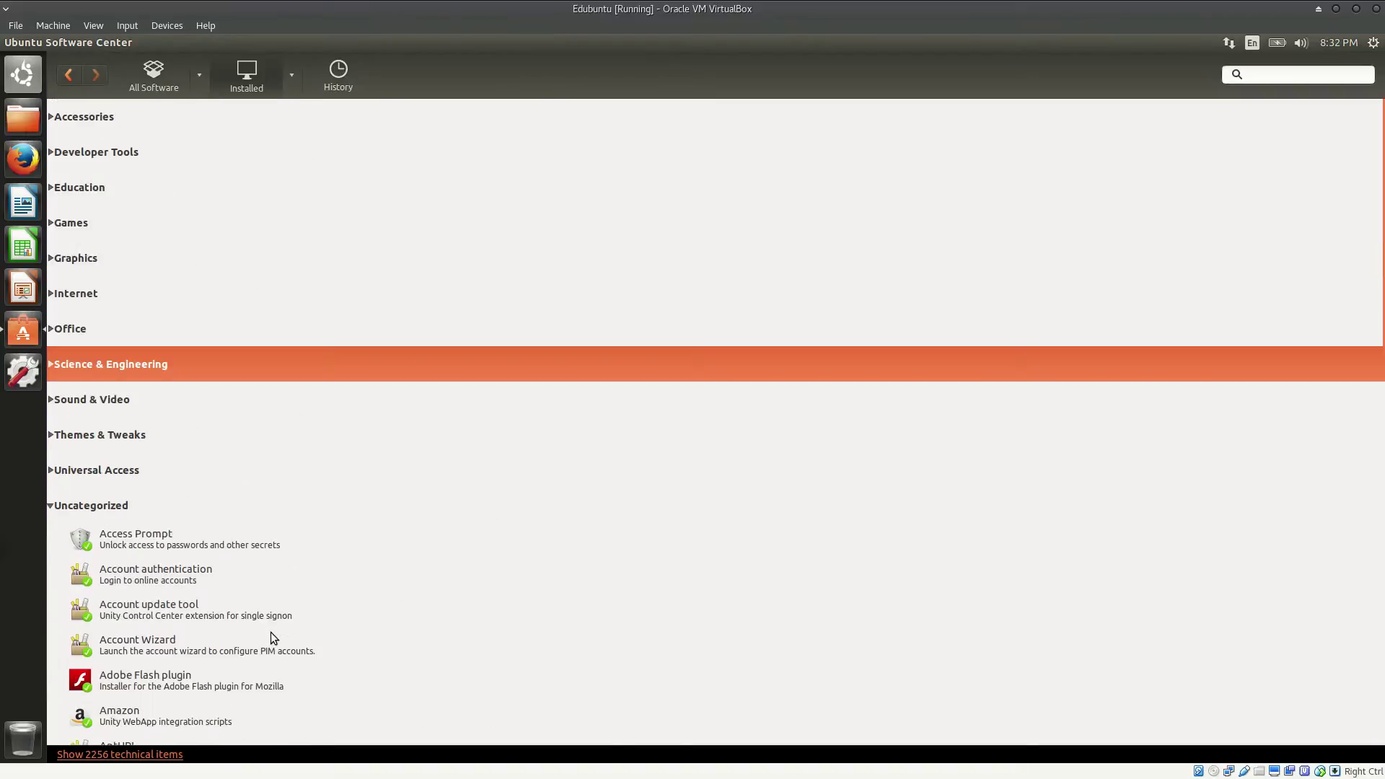
{"action": "left_click", "coordinate": [381, 491]}
{"action": "mouse_move", "coordinate": [91, 47]}
{"action": "left_click", "coordinate": [10, 42]}
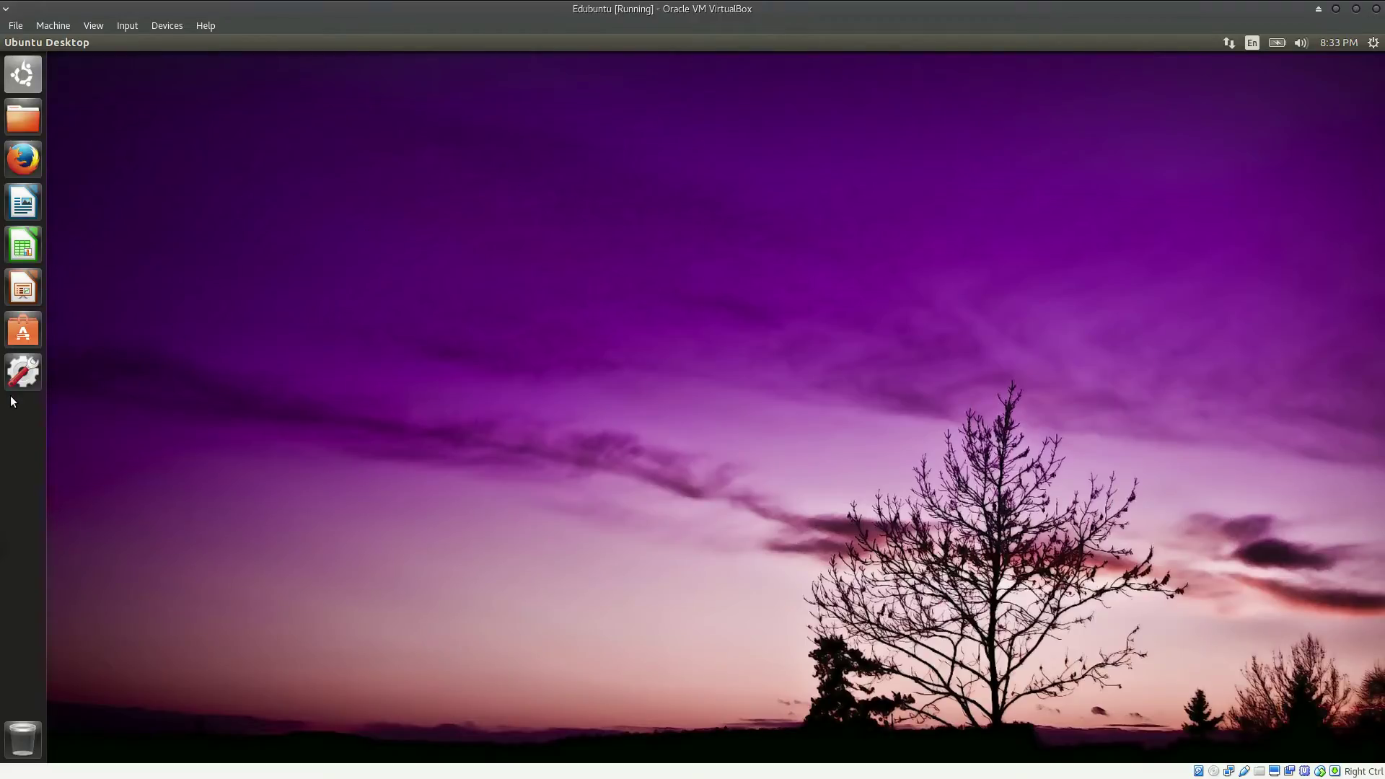
Open a Terminal window on the desktop with Ctrl+Alt+T.
{"action": "right_click", "coordinate": [264, 238]}
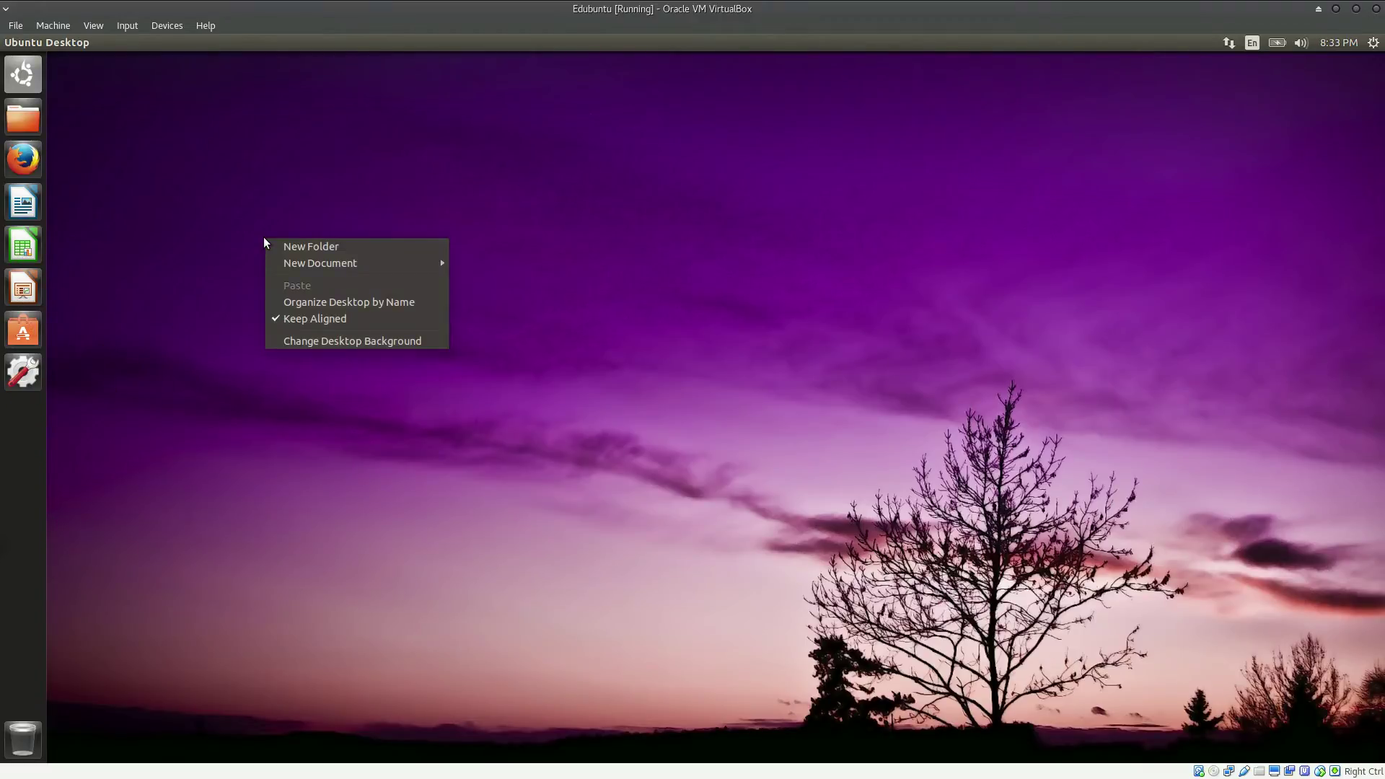
{"action": "left_click", "coordinate": [273, 194]}
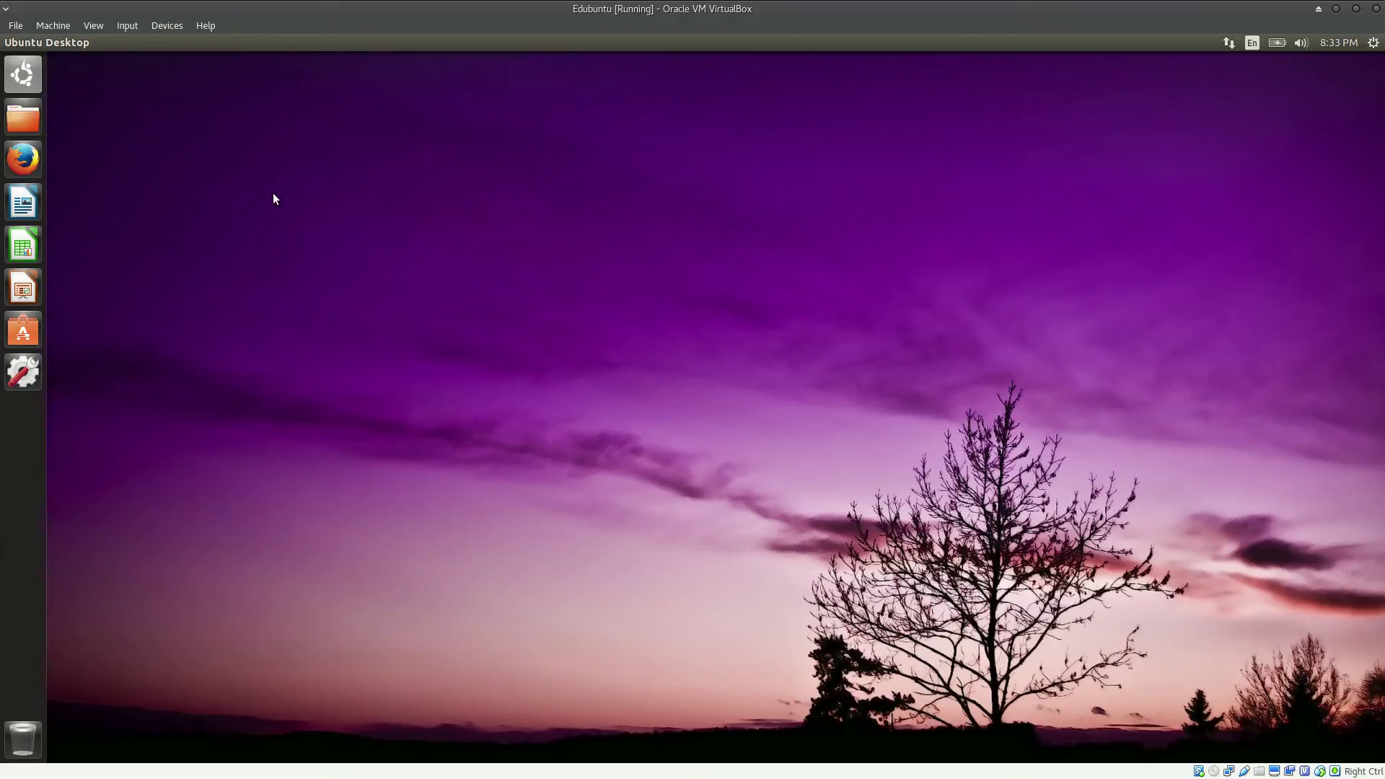
{"action": "key", "text": "ctrl+alt+t"}
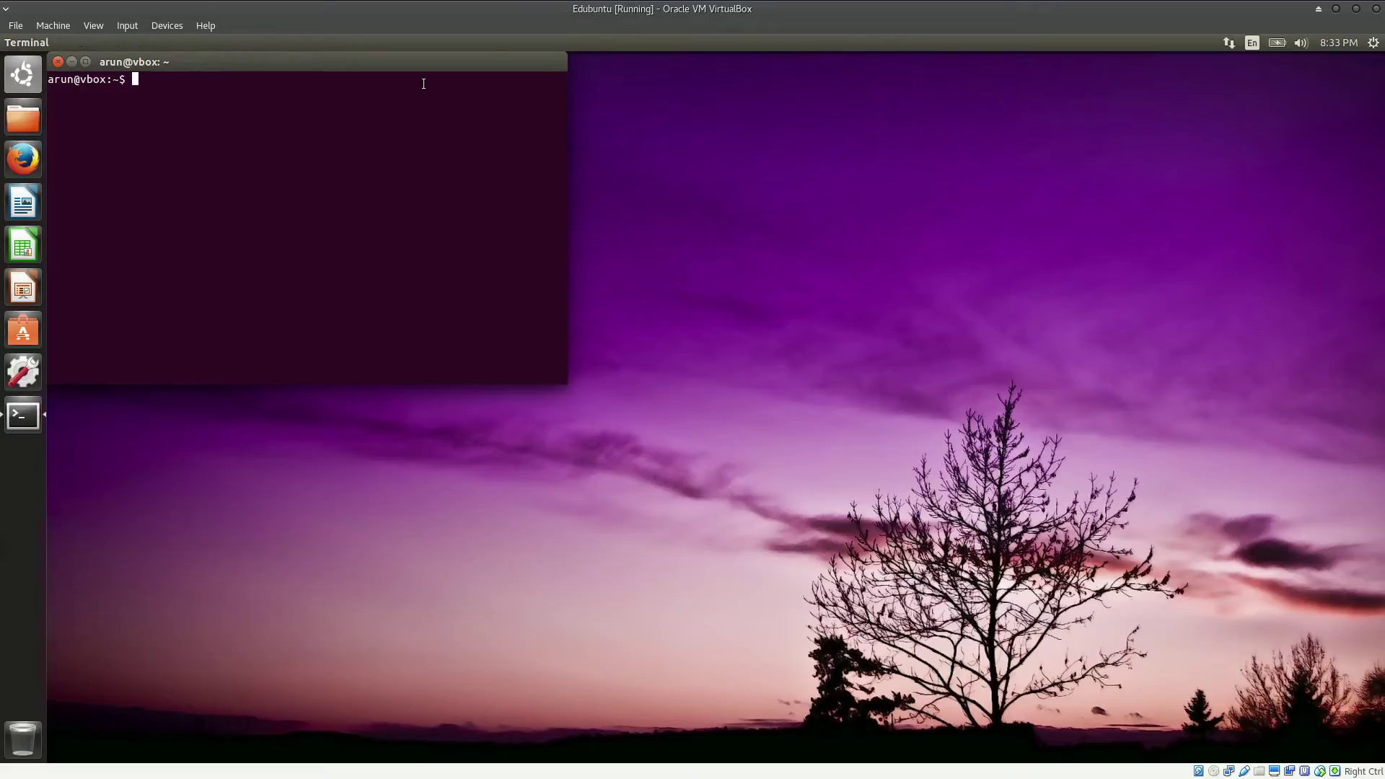
Centre the terminal, run uname -a showing kernel 4.4.0-64-generic x86_64, then close it.
{"action": "left_click_drag", "start_coordinate": [417, 63], "coordinate": [594, 209]}
{"action": "type", "text": "unma"}
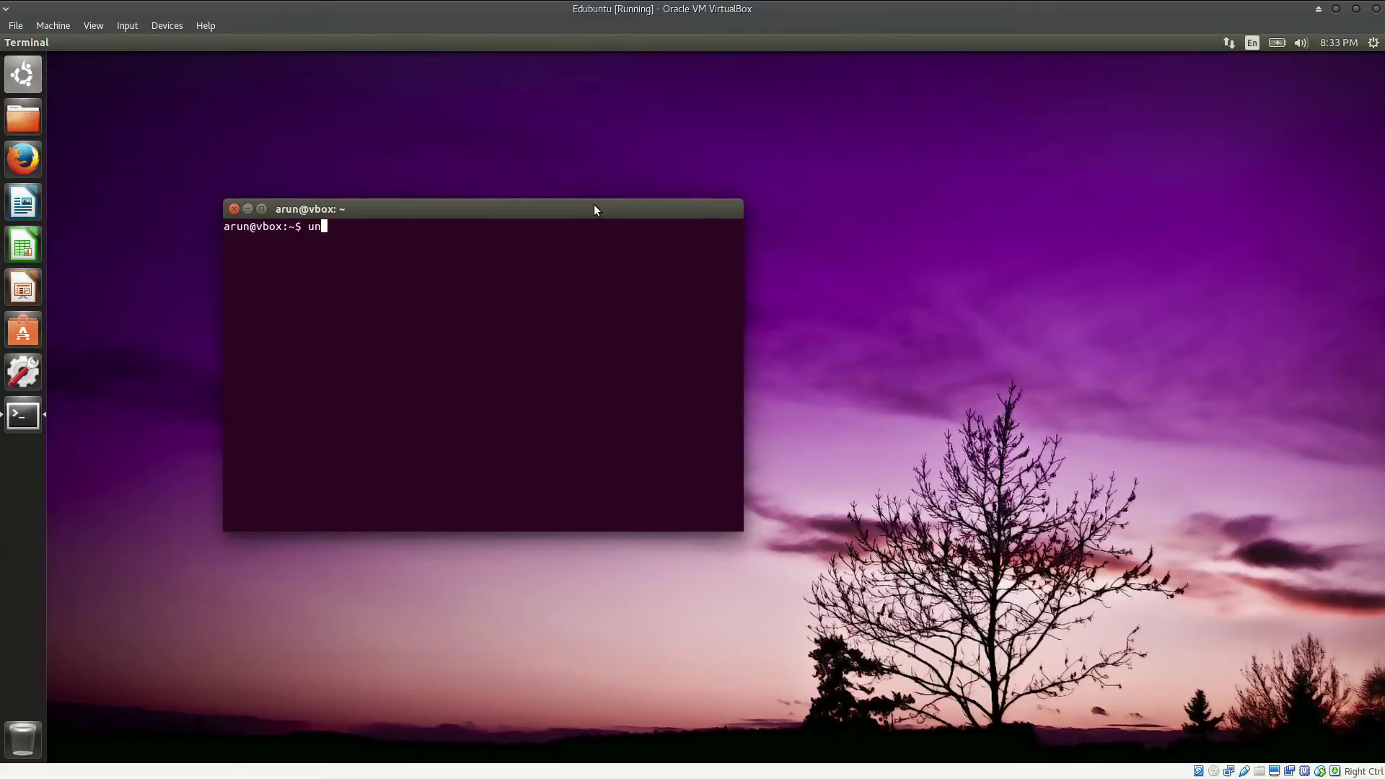
{"action": "key", "text": "BackSpace"}
{"action": "key", "text": "BackSpace"}
{"action": "type", "text": "ame -a"}
{"action": "key", "text": "Return"}
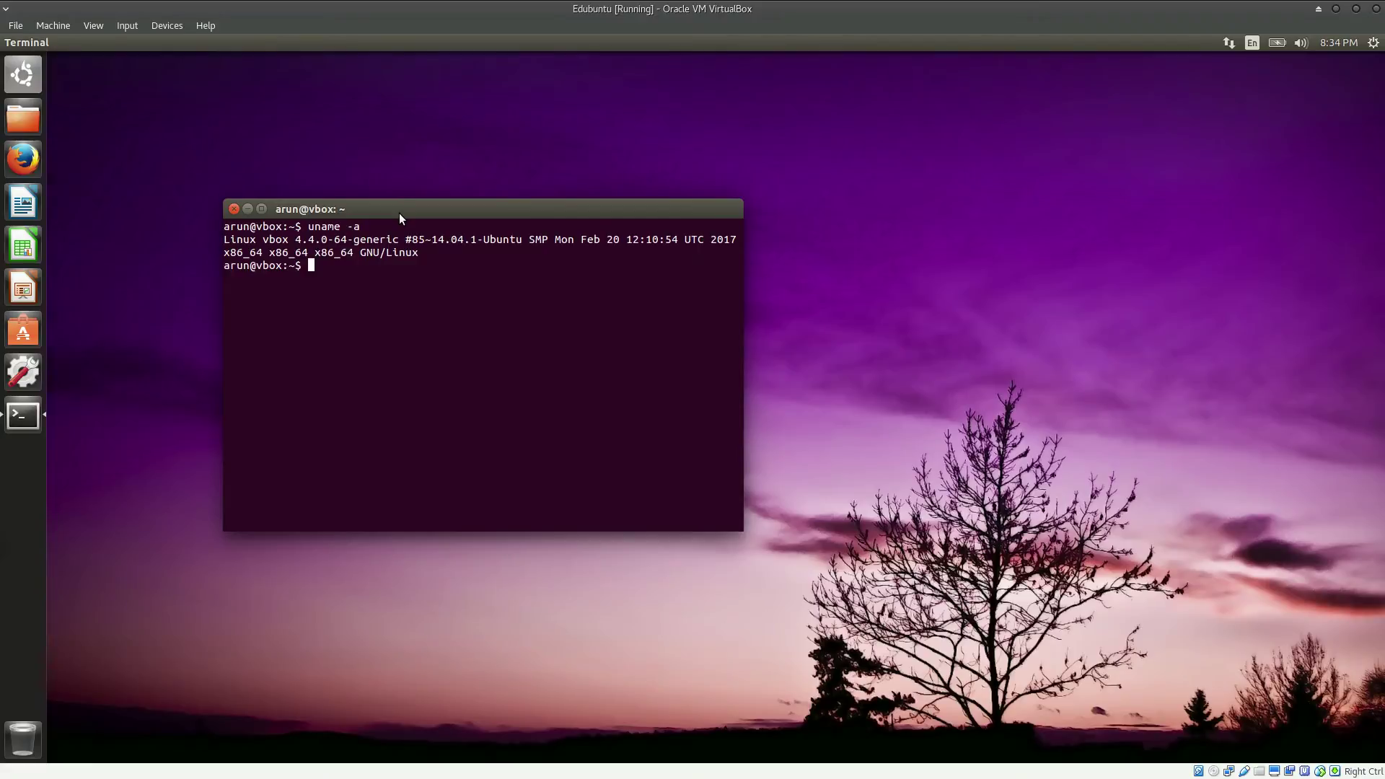
{"action": "left_click", "coordinate": [233, 209]}
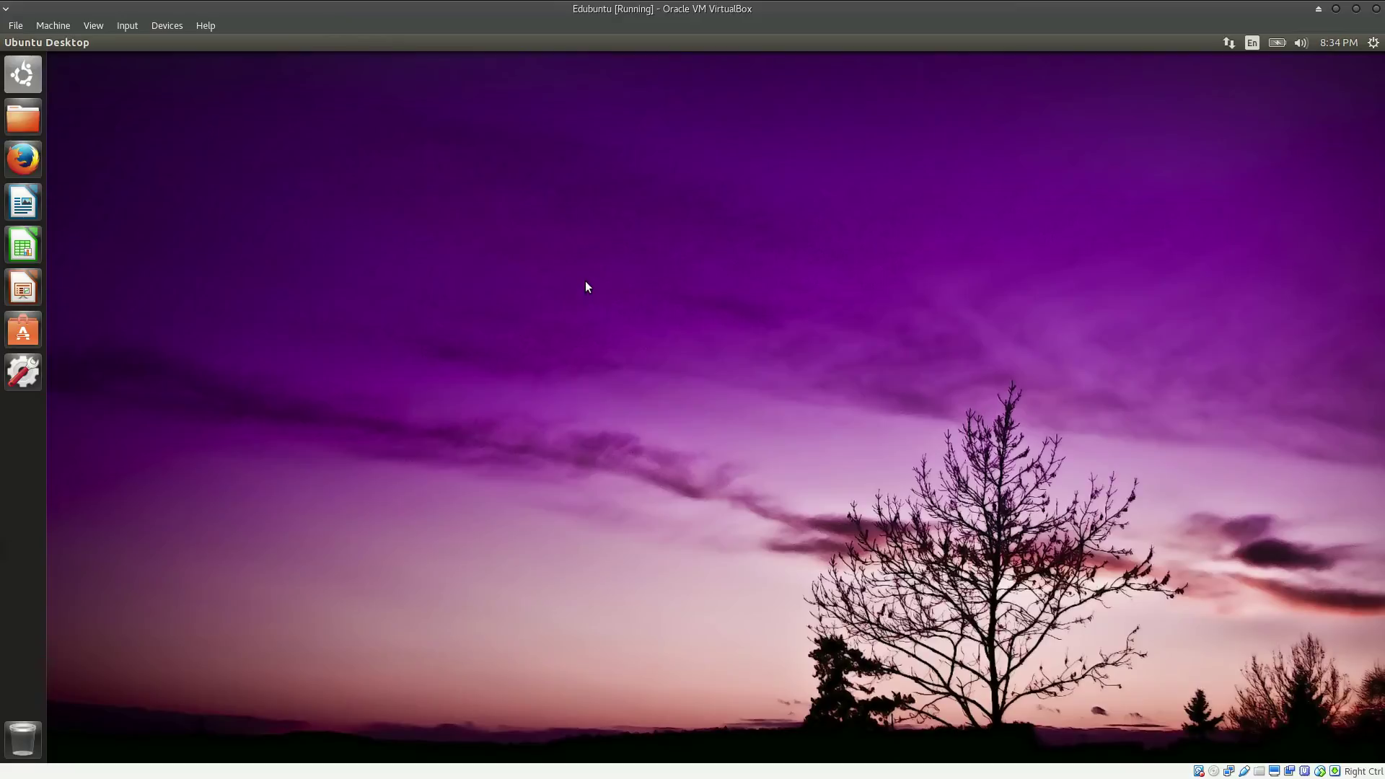